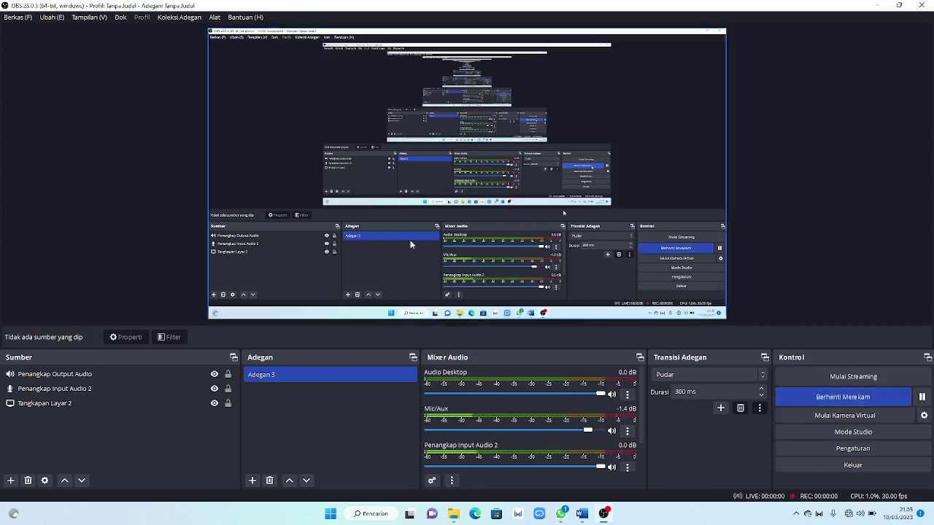
Minimize the screen recorder and File Explorer to show the bare desktop
click(877, 5)
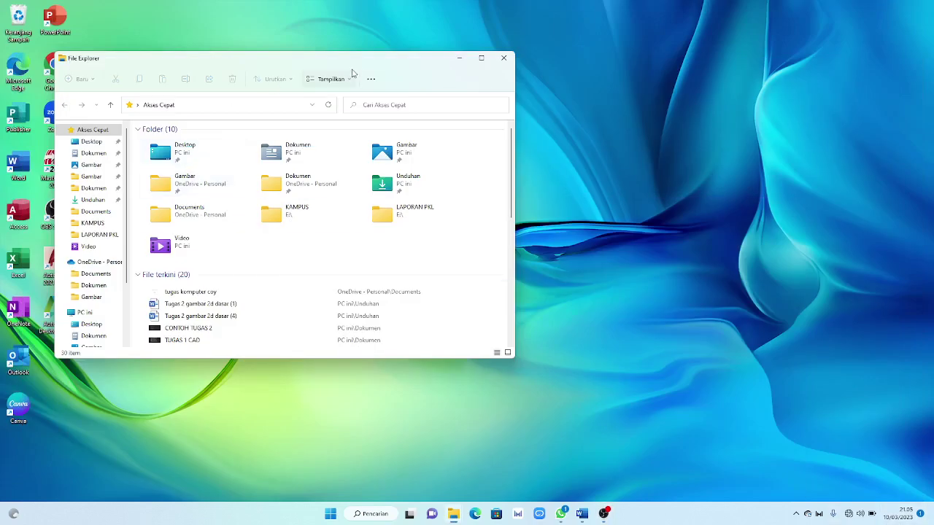
click(459, 59)
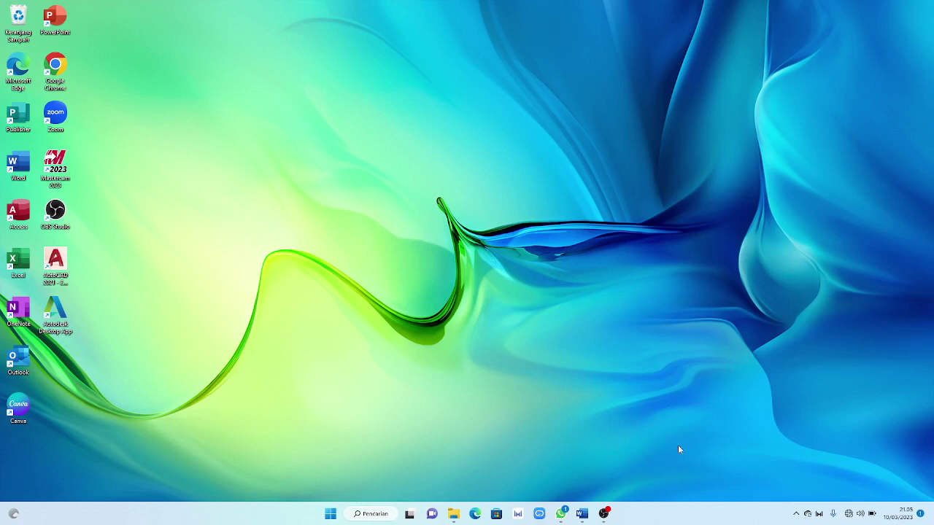
mouse_move(582, 513)
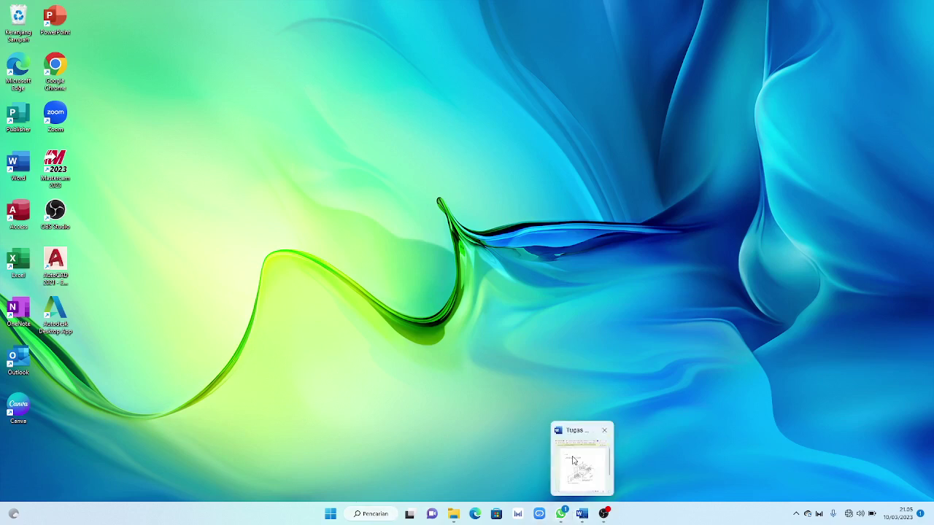
Review the adjustable base plate sketch in the Word assignment, then minimize Word
click(573, 460)
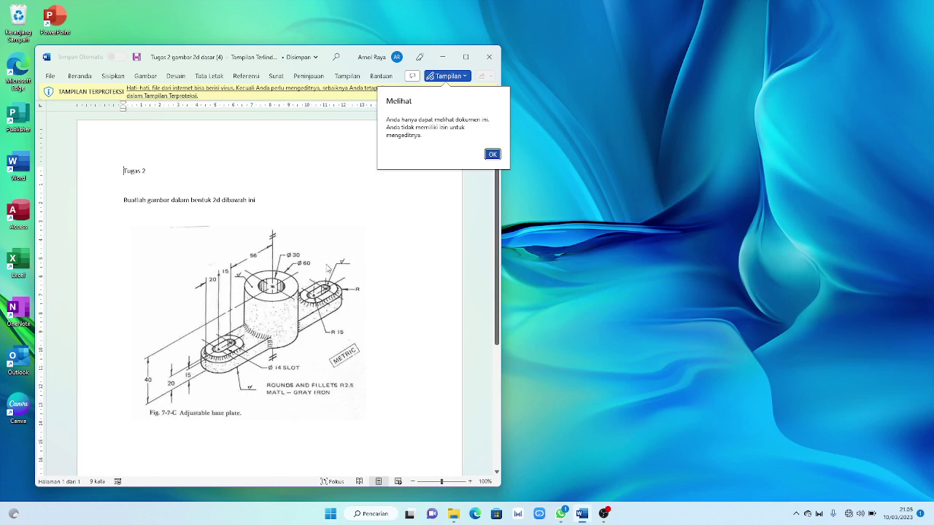
click(443, 57)
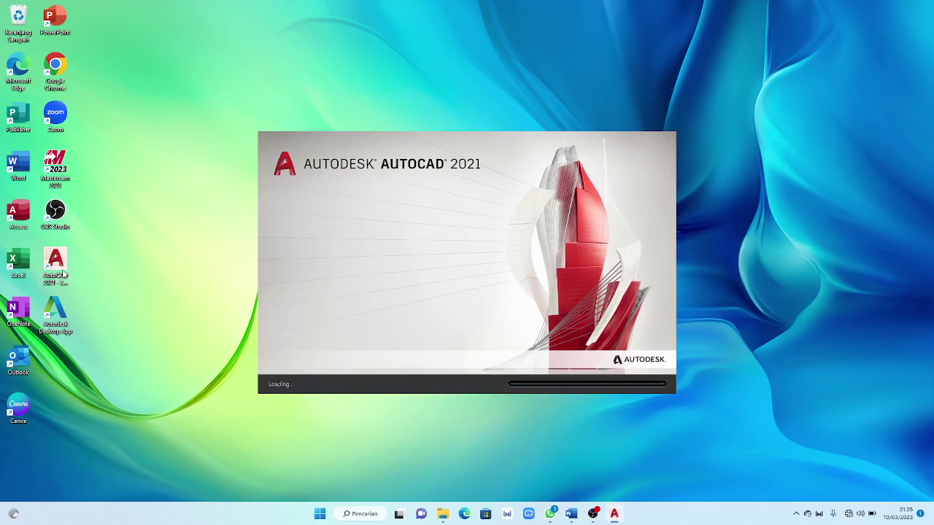
Lower the volume, recheck the Word reference sketch, and return to blank Drawing1 in AutoCAD
key(XF86AudioLowerVolume)
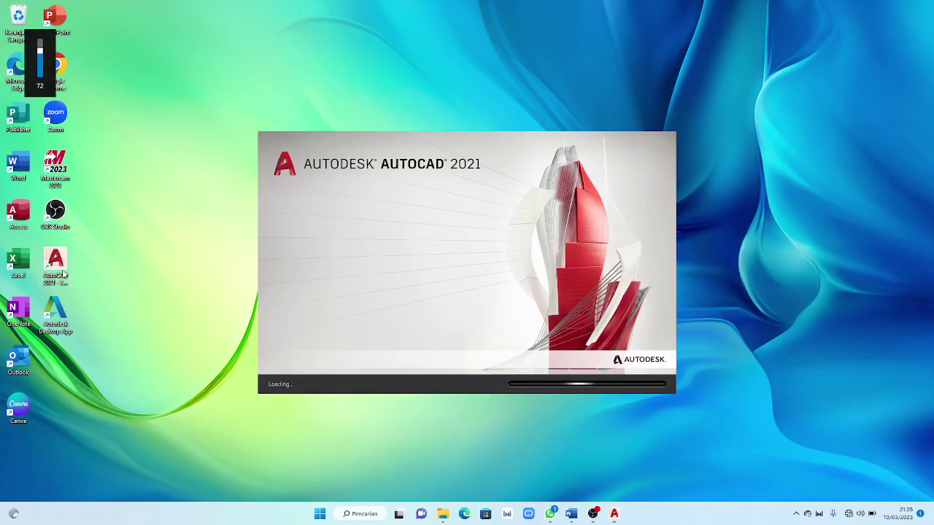
key(XF86AudioLowerVolume)
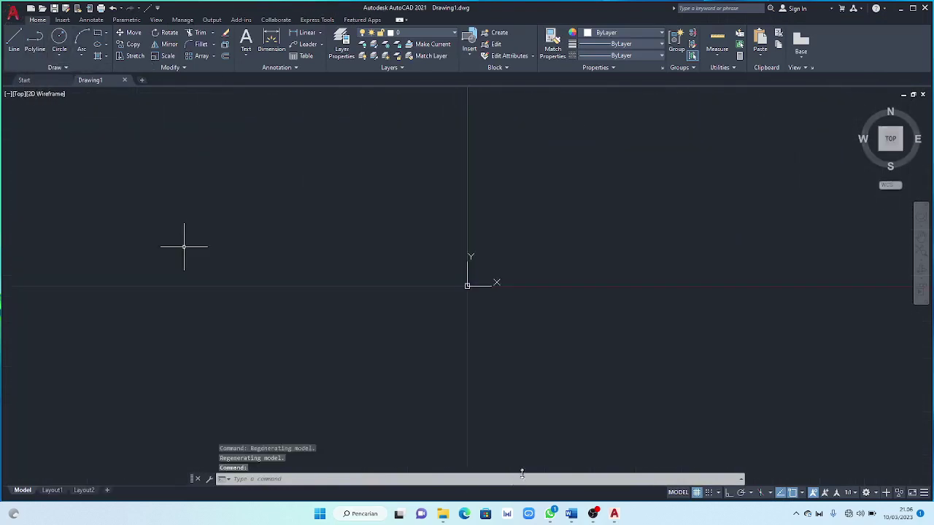
click(560, 462)
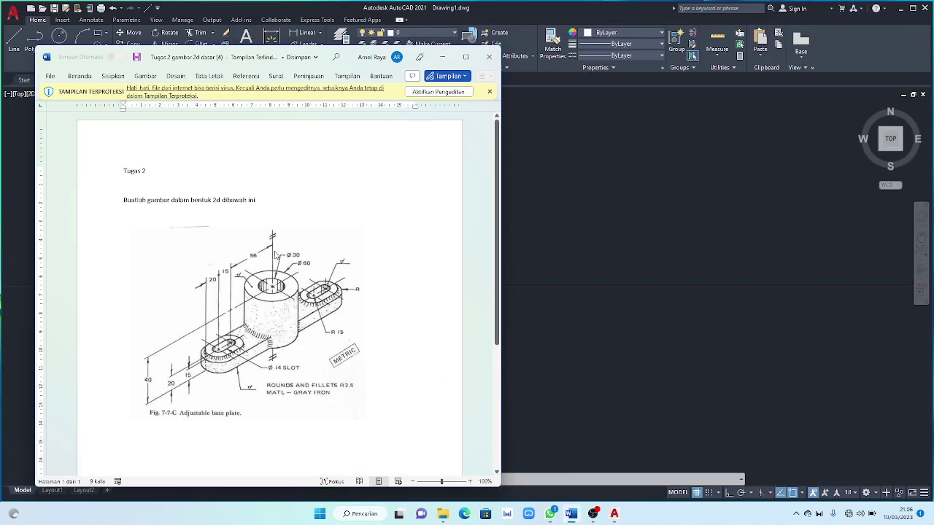
mouse_move(614, 514)
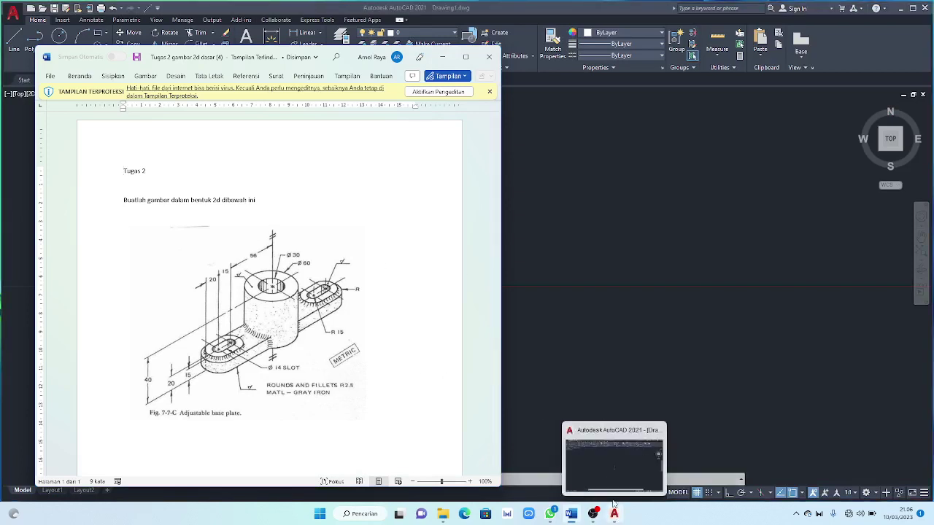
click(614, 503)
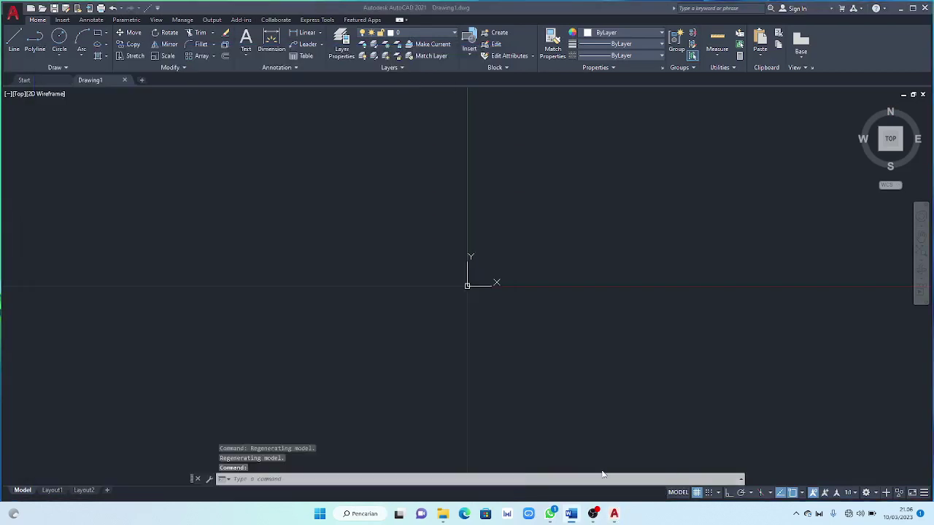
Draw concentric circles of radius 30 and 15 centred at the origin
click(61, 38)
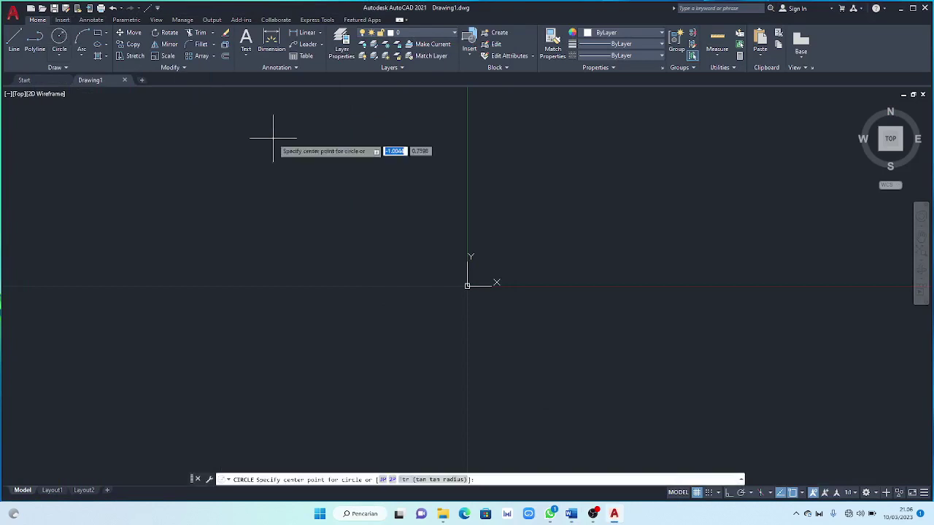
click(467, 286)
text(30)
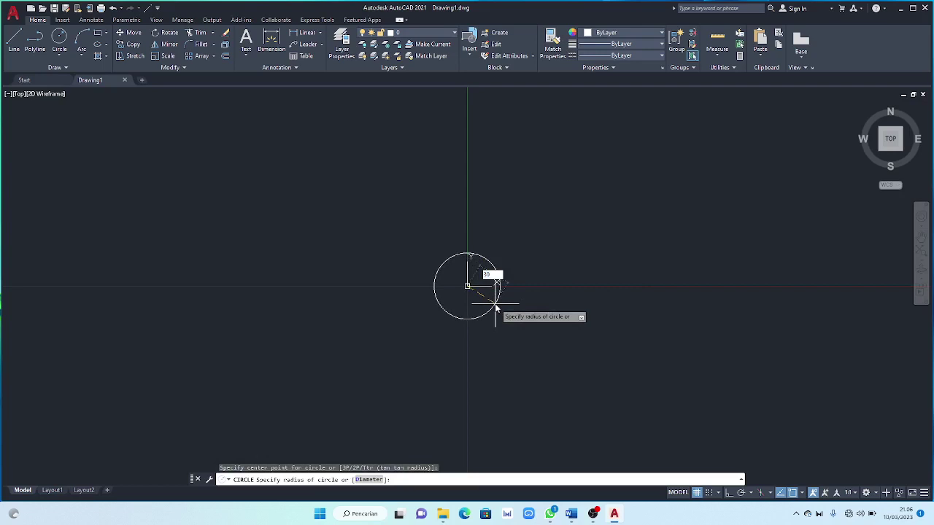
key(Return)
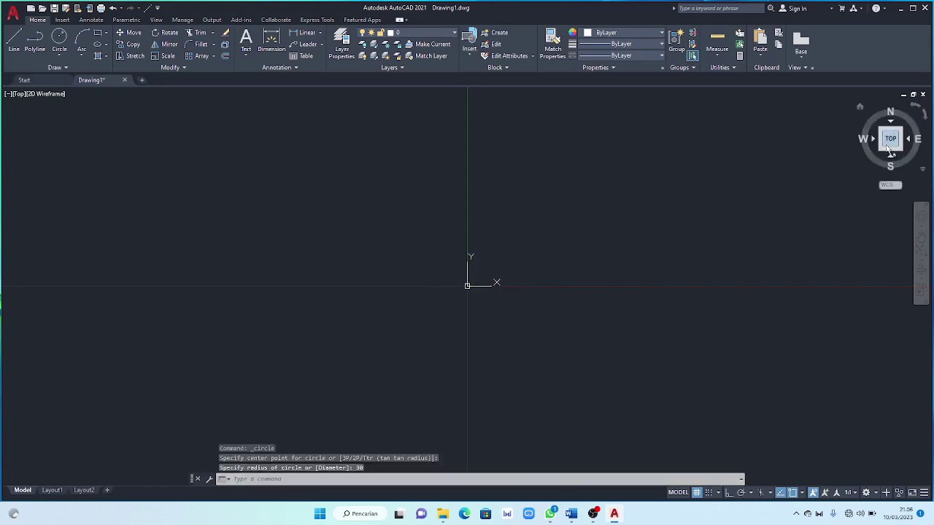
click(888, 140)
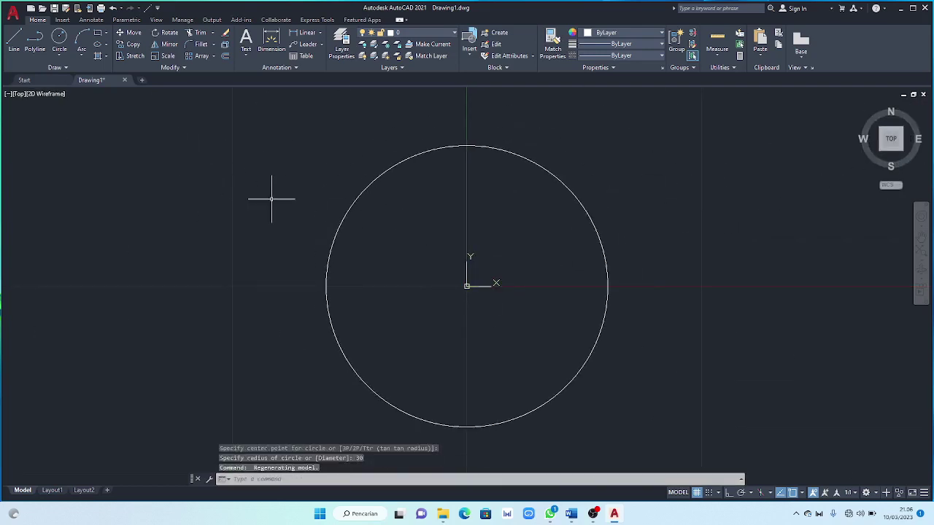
click(67, 41)
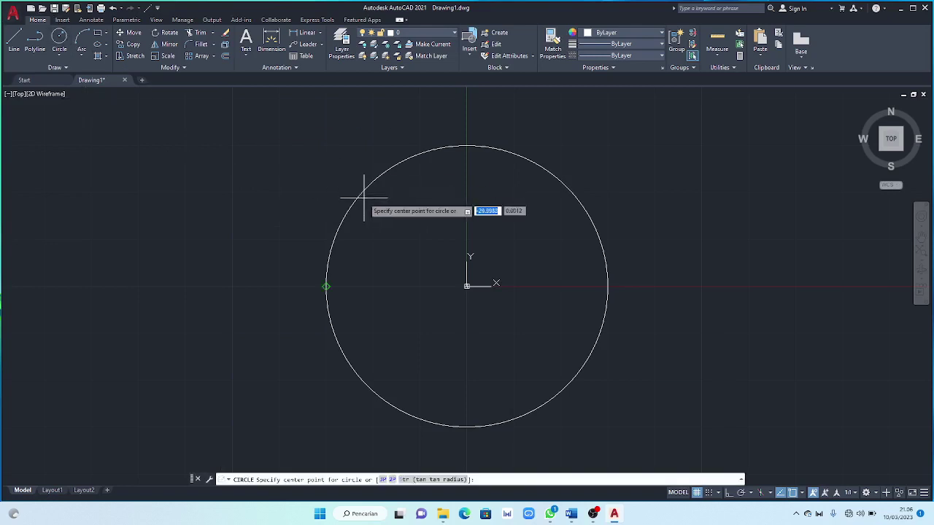
click(467, 285)
text(15)
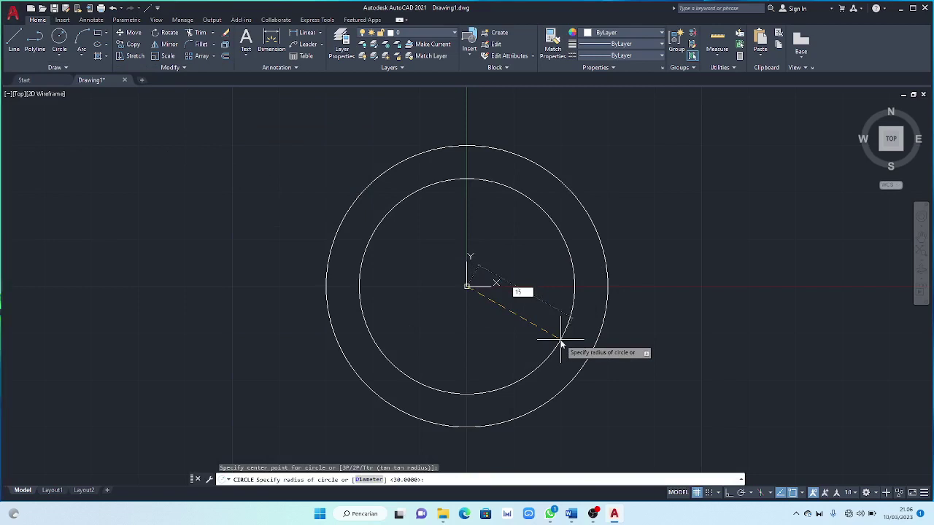
key(Return)
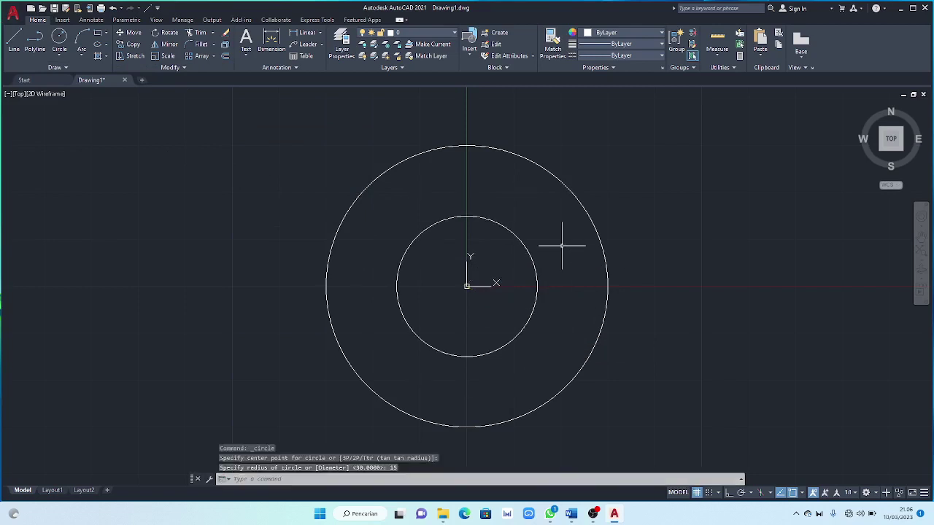
With Ortho on, draw a 71-unit horizontal line running left from the circles' centre
click(20, 44)
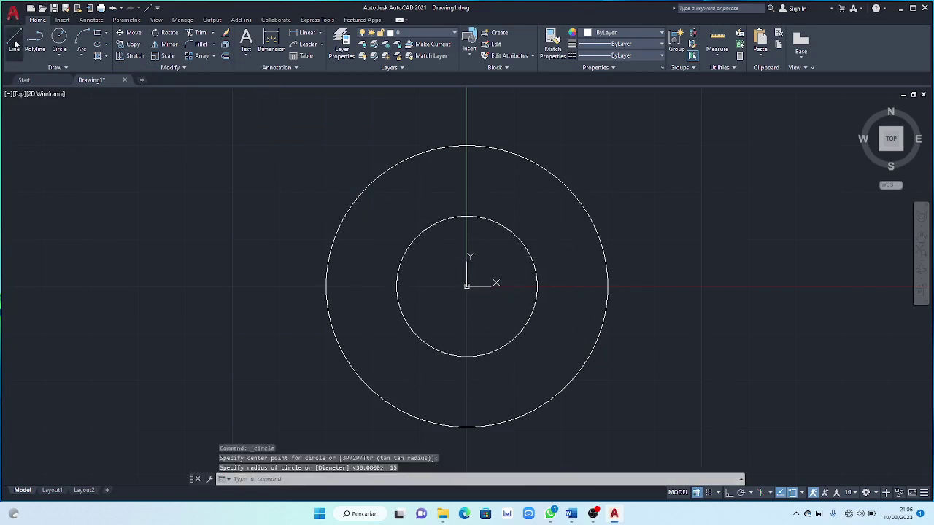
click(466, 286)
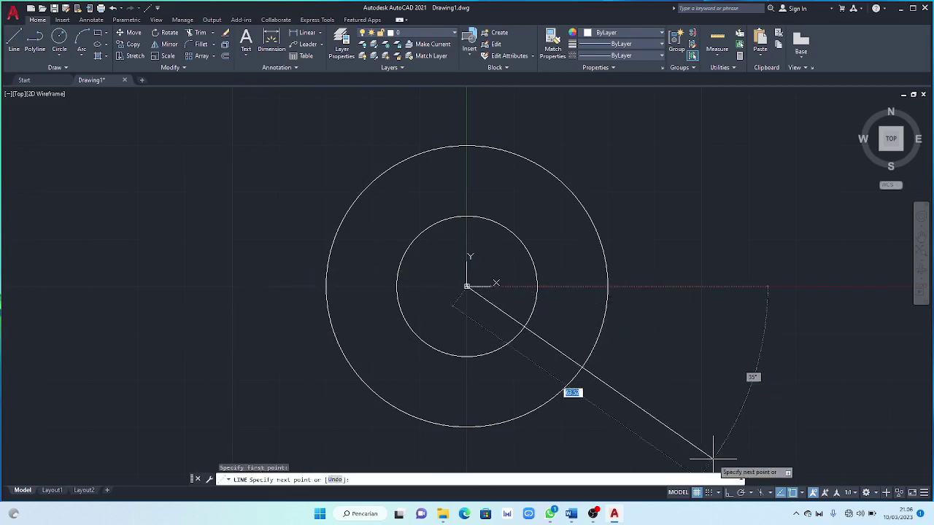
click(729, 493)
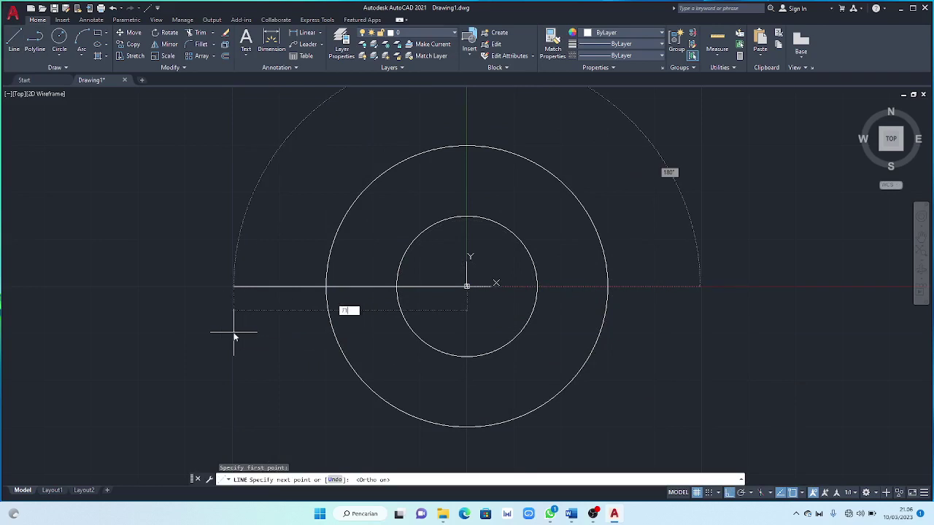
text(71)
key(Return)
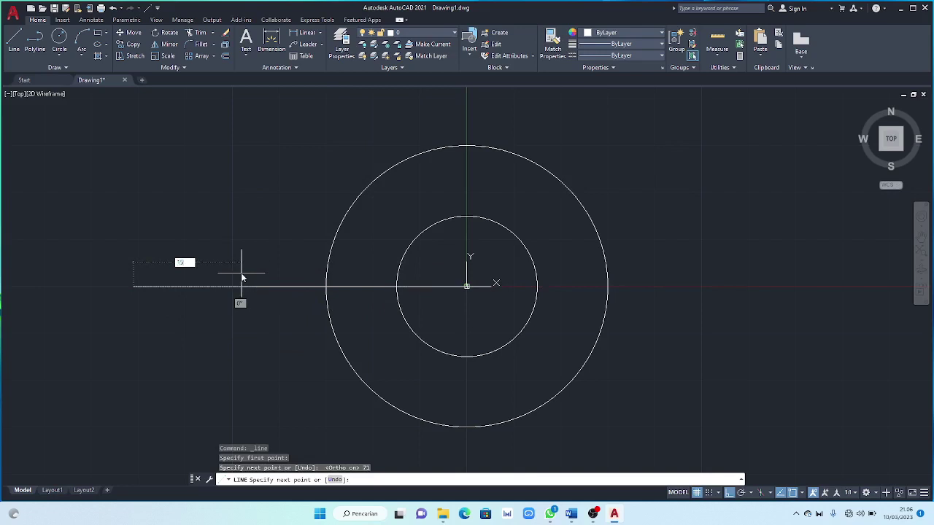
key(Return)
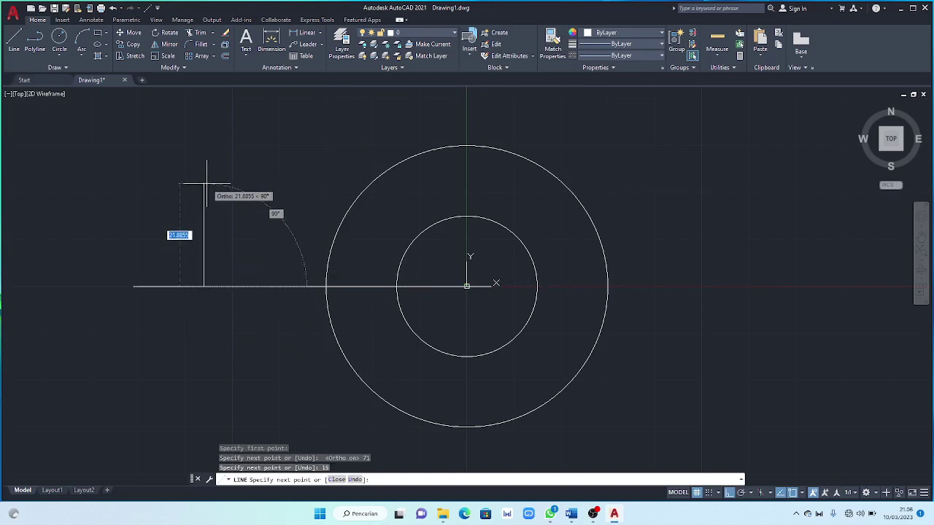
key(Escape)
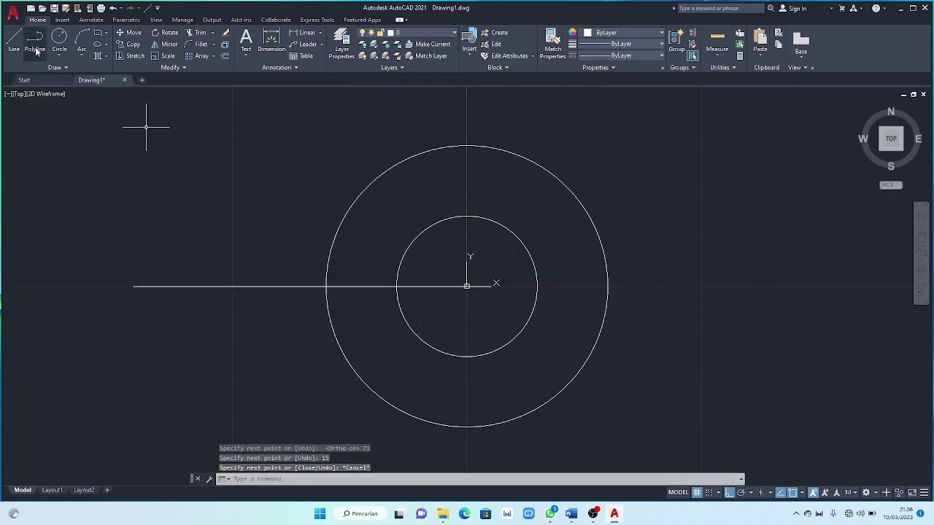
Draw circles of radius 7, 20 and 15 centred on the line's left end
click(59, 38)
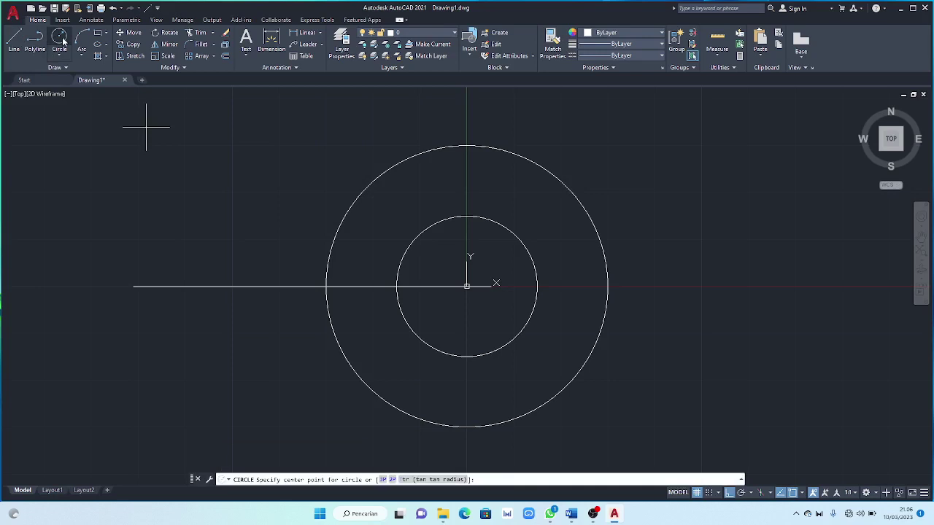
click(133, 286)
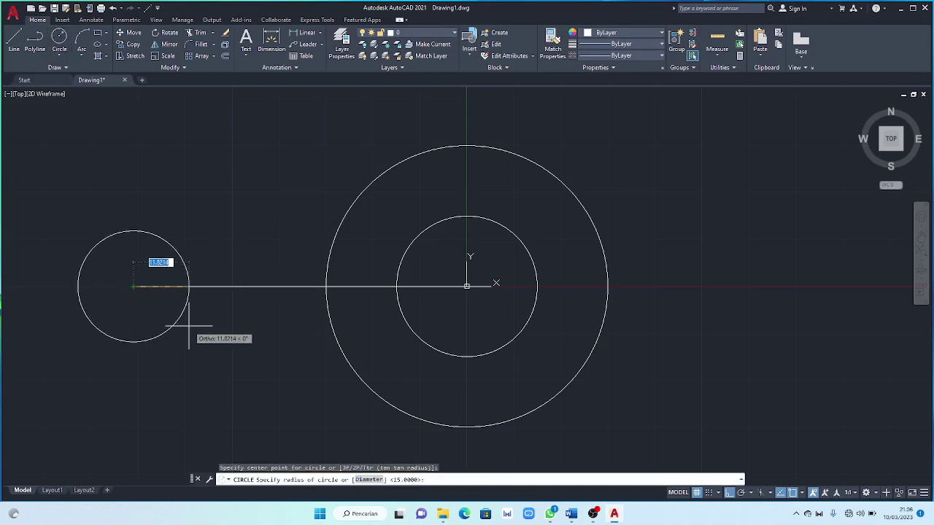
key(Return)
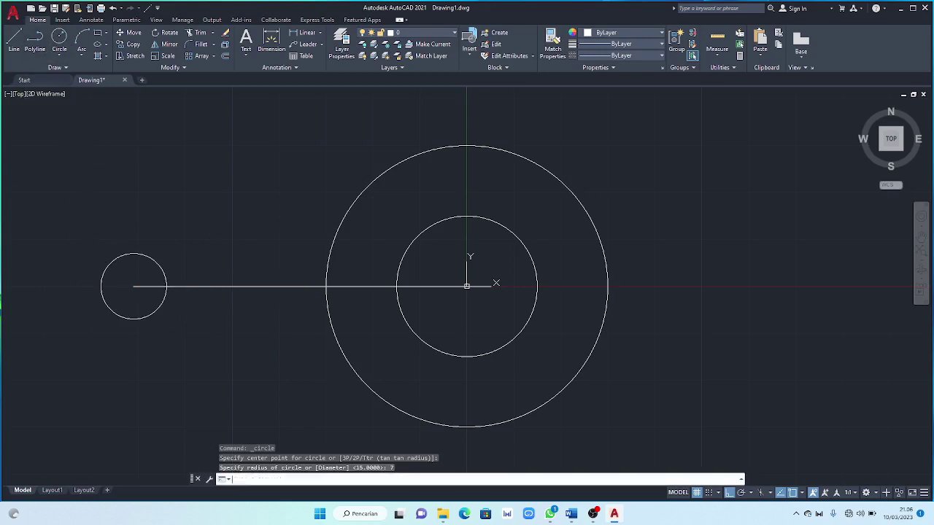
key(Return)
click(134, 287)
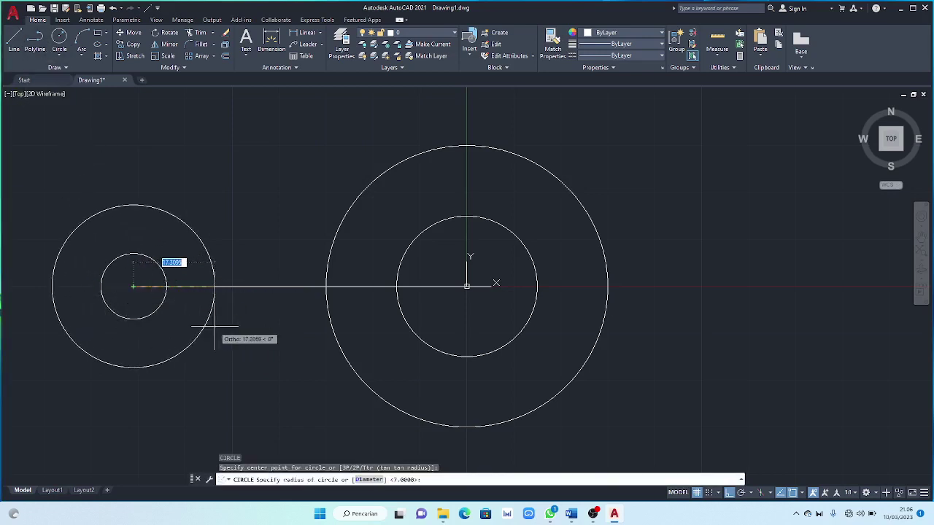
text(20)
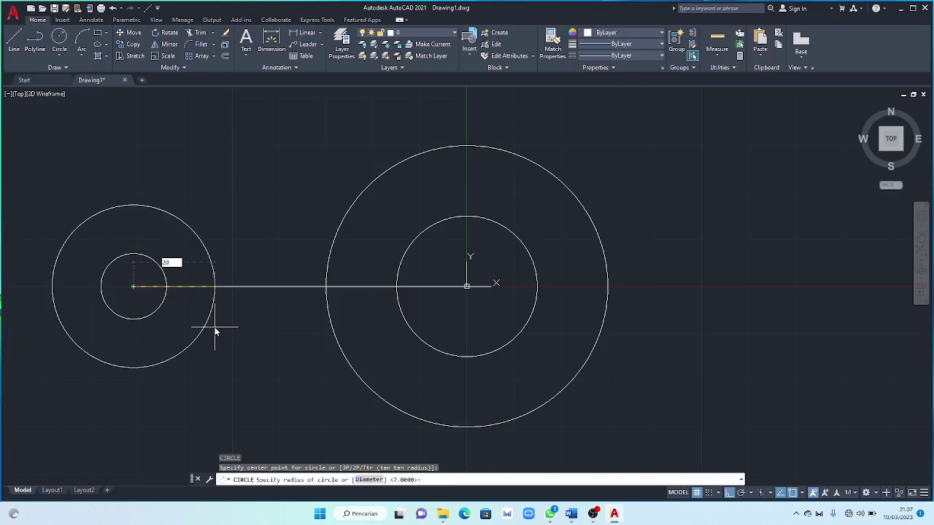
key(Return)
key(Return)
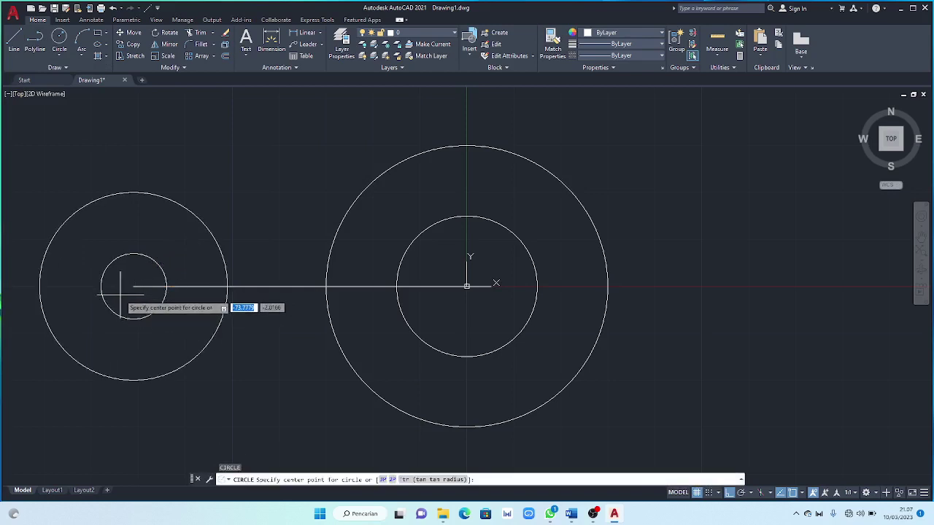
click(133, 287)
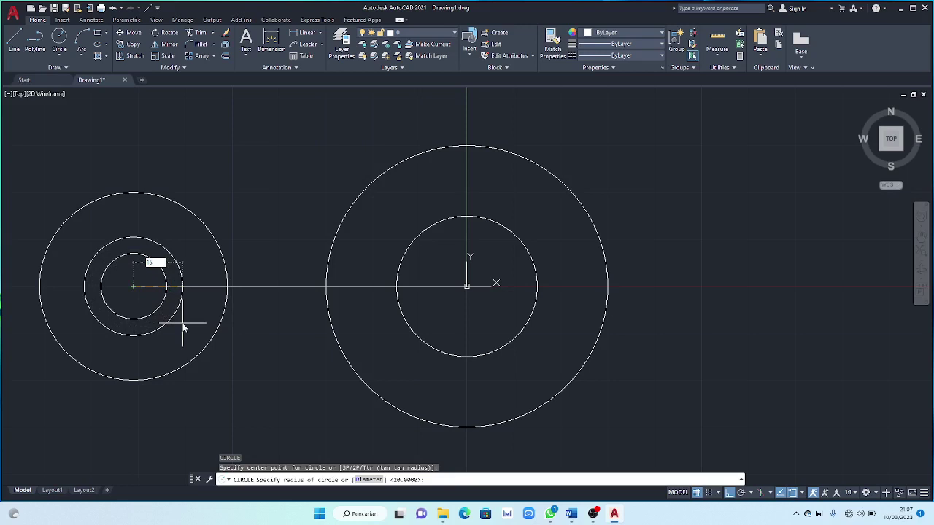
text(15)
key(Return)
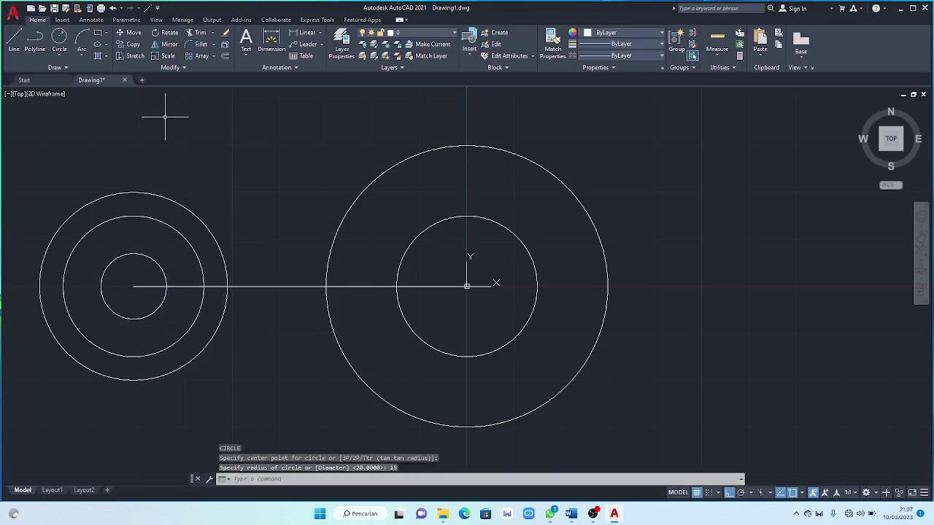
Draw a vertical line through the left circles' centre down to the outer circle's bottom
click(13, 42)
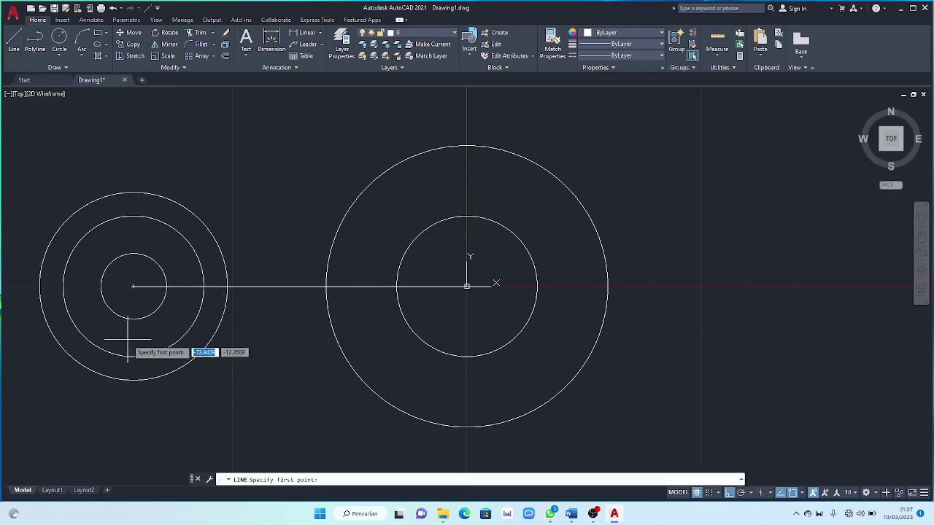
click(133, 286)
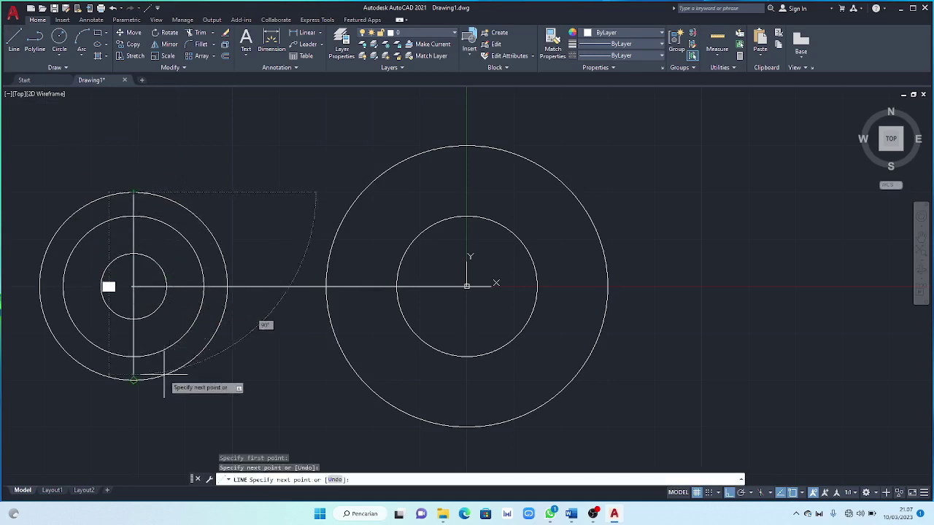
click(134, 381)
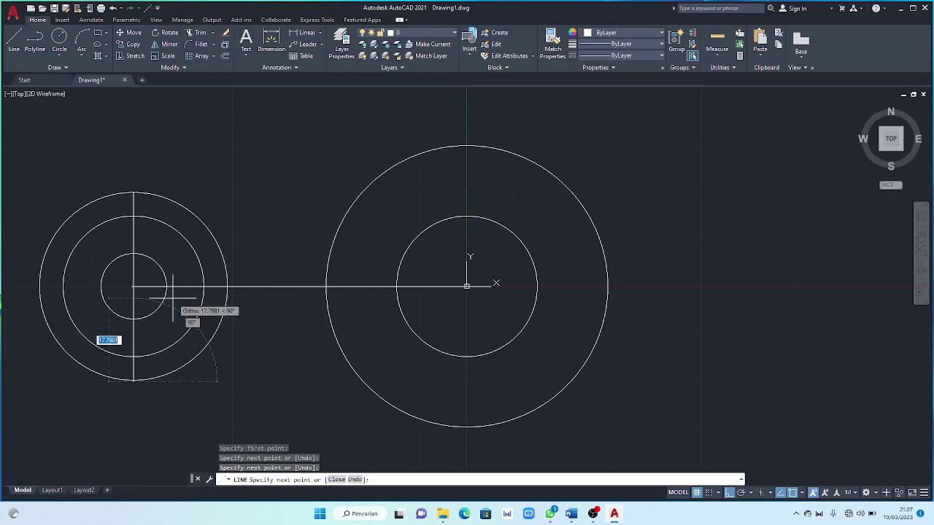
key(Escape)
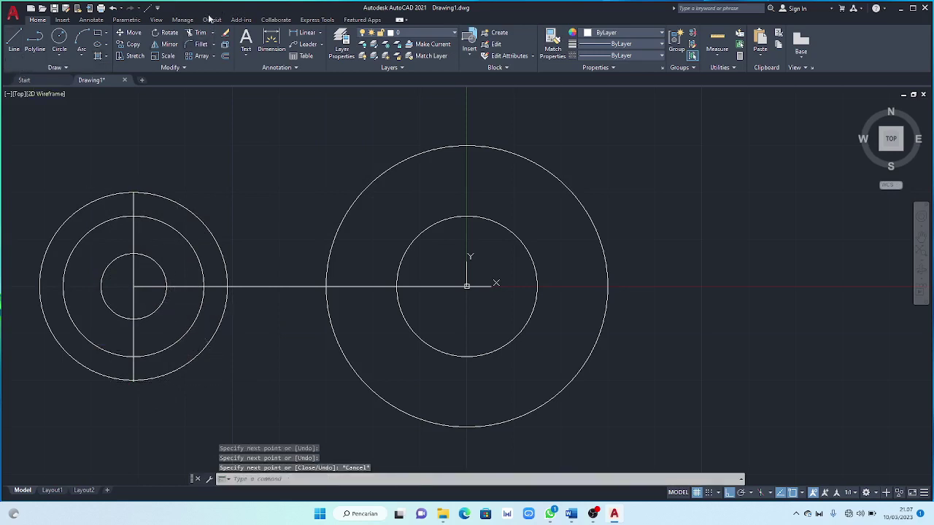
Trim away the right halves of the three left circles
click(199, 35)
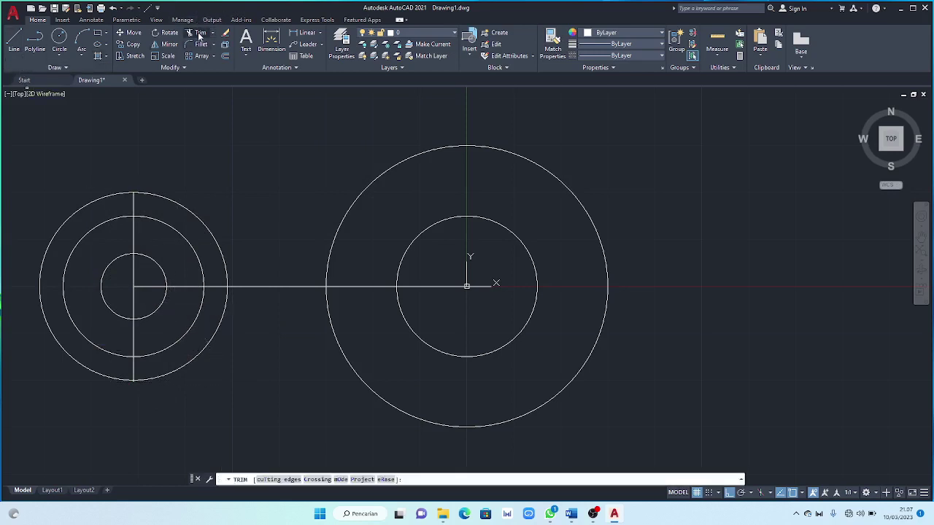
click(205, 224)
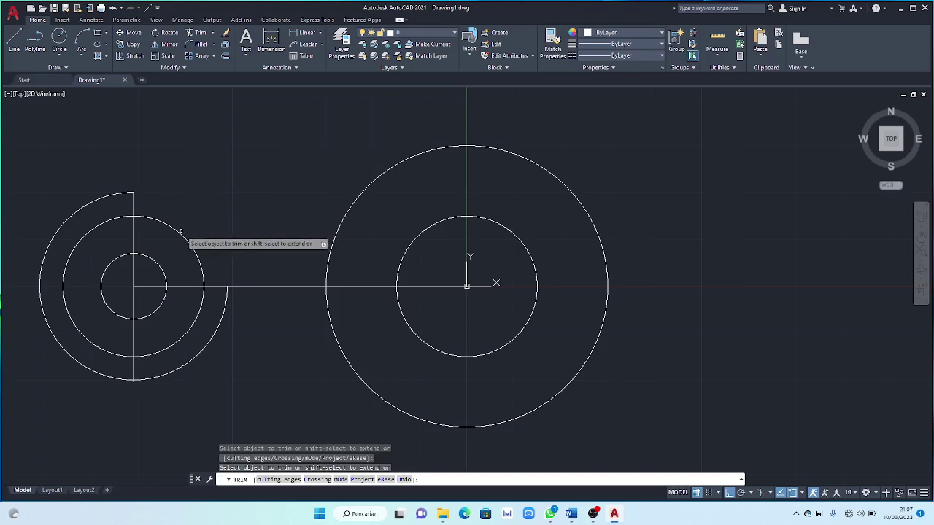
click(178, 233)
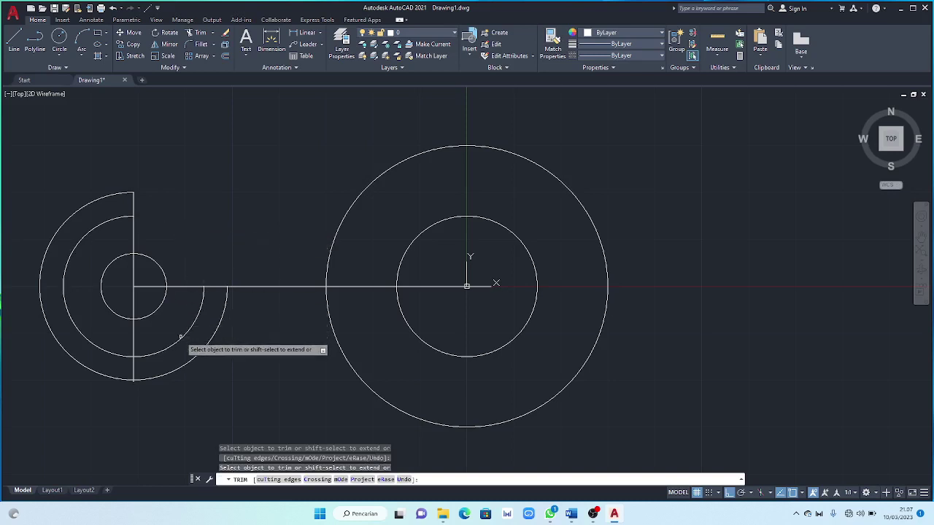
click(181, 339)
click(200, 350)
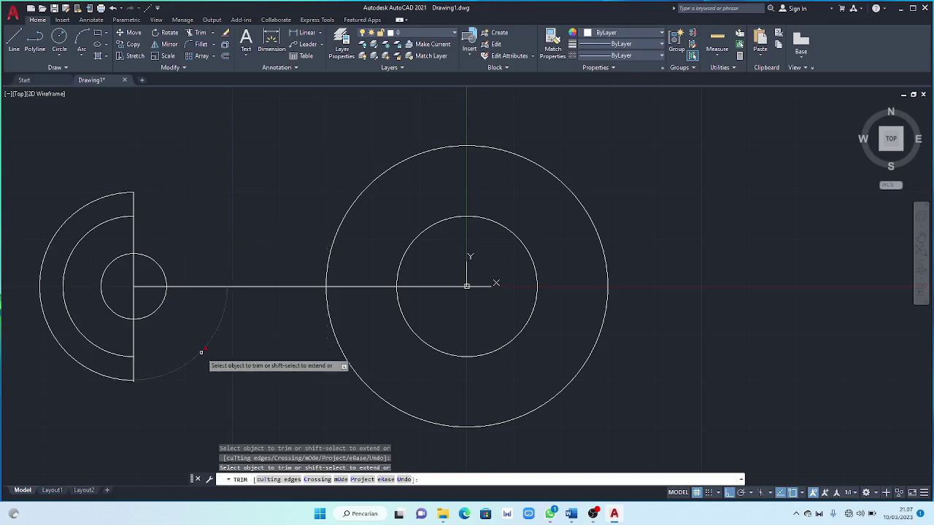
click(164, 300)
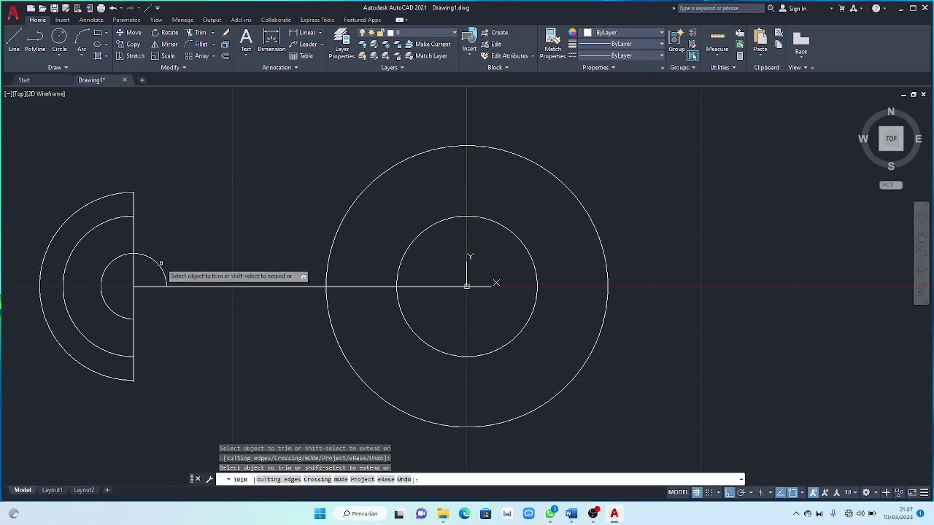
click(156, 262)
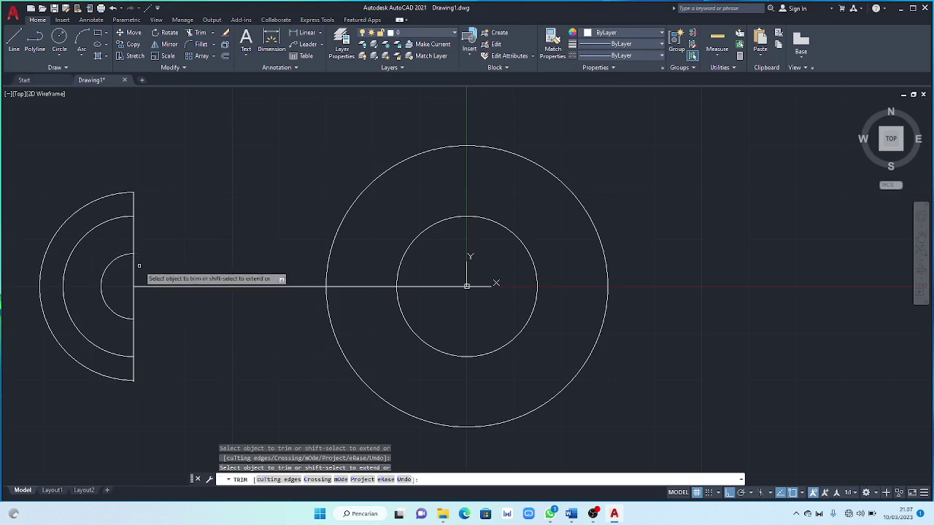
click(133, 285)
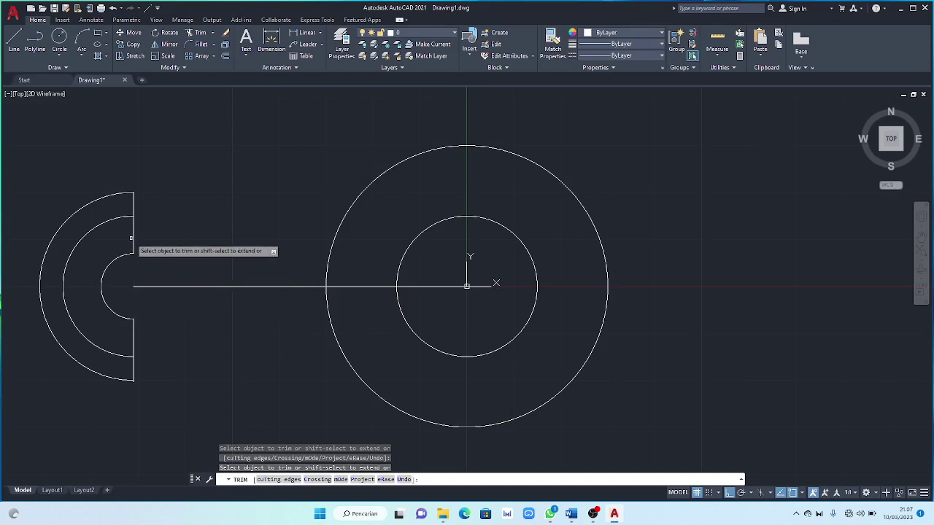
Trim the remaining vertical line segments between the left arcs
click(131, 237)
key(Return)
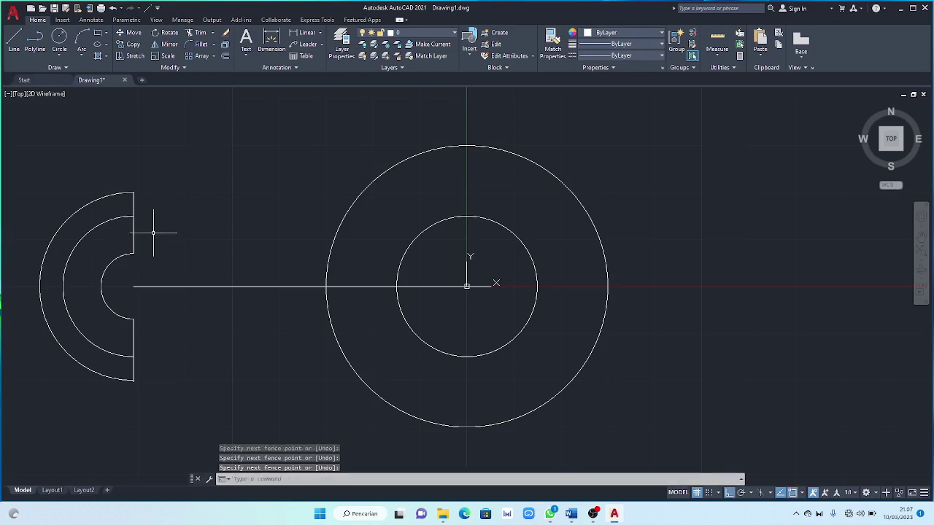
key(Return)
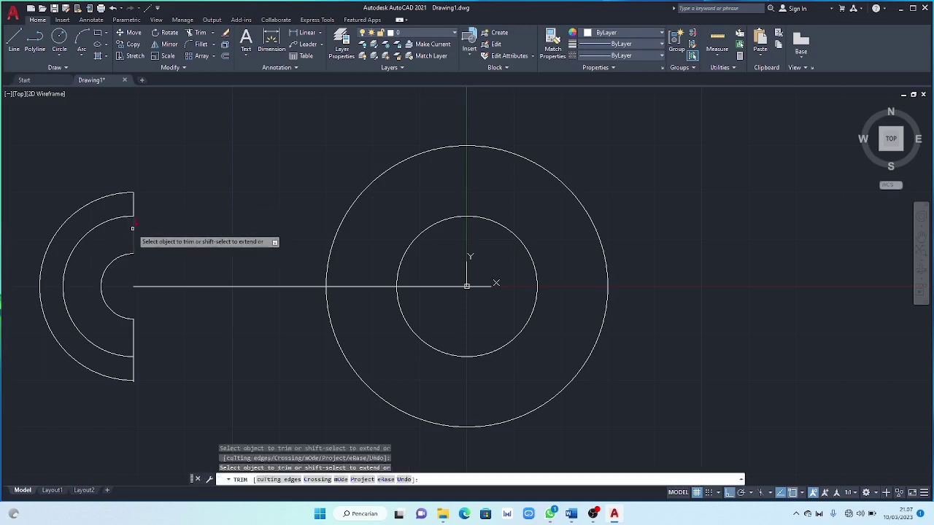
click(133, 208)
click(133, 329)
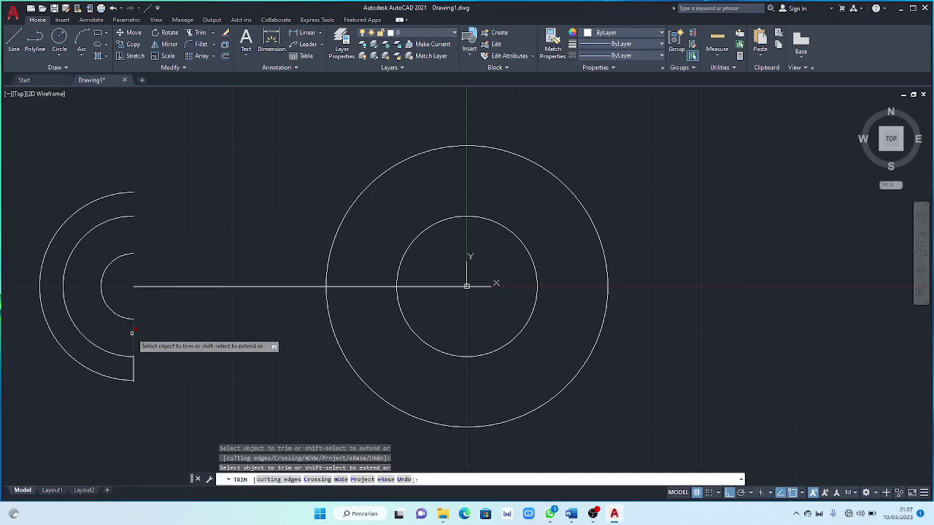
click(134, 371)
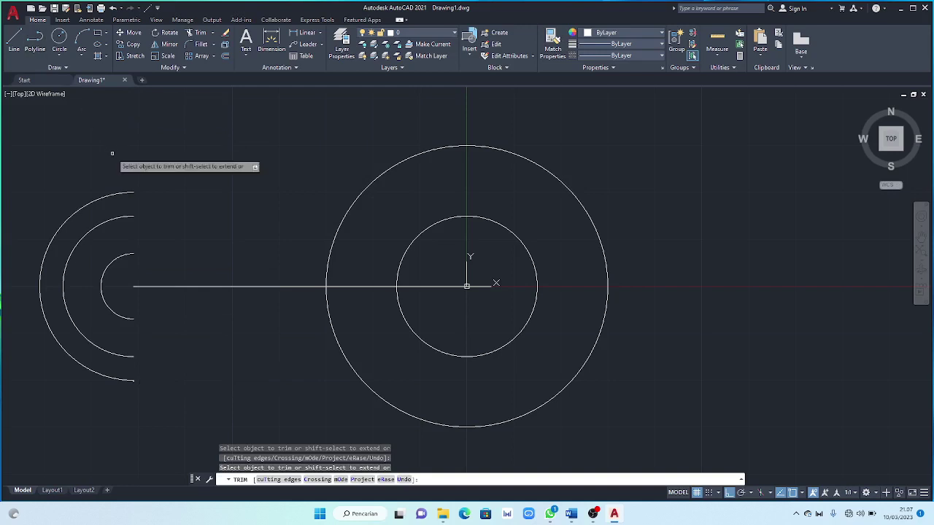
key(Return)
click(16, 40)
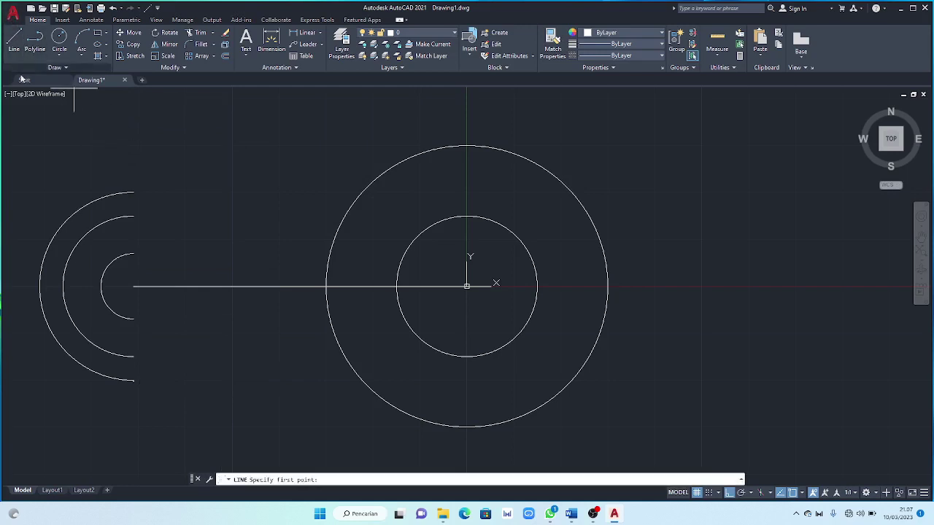
Draw horizontal lines from the outer arc's top and bottom ends right into the large circle
click(134, 192)
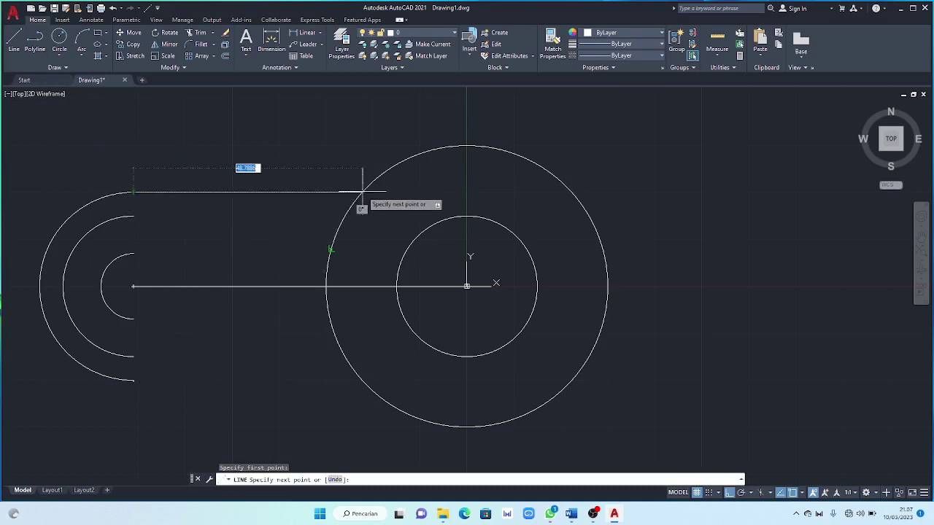
click(393, 185)
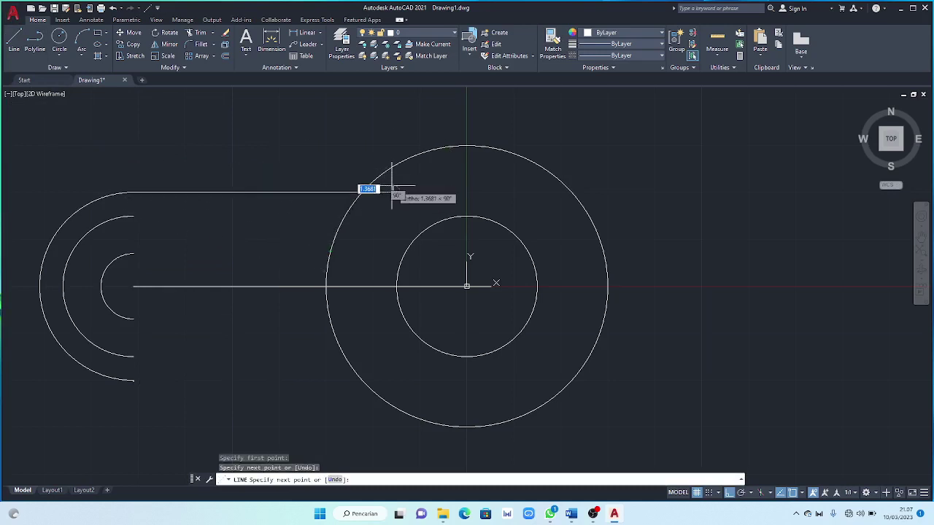
key(Escape)
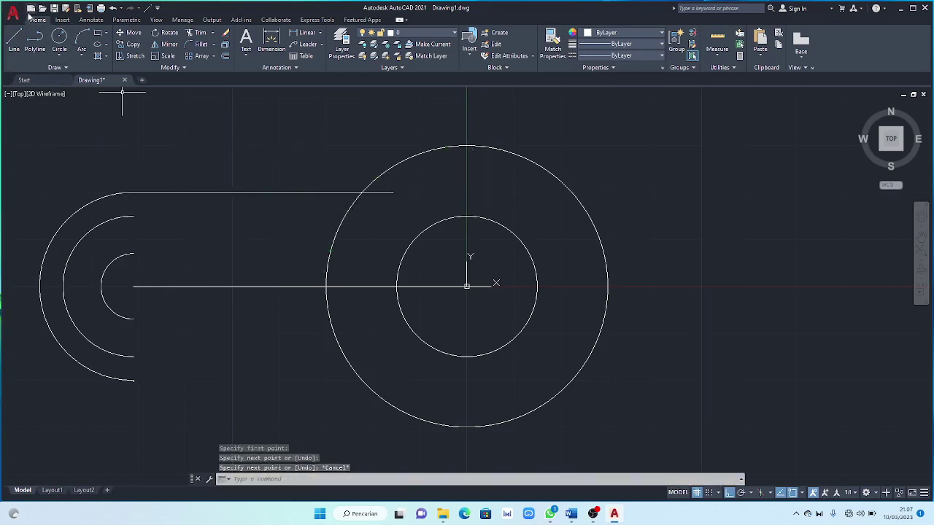
key(Return)
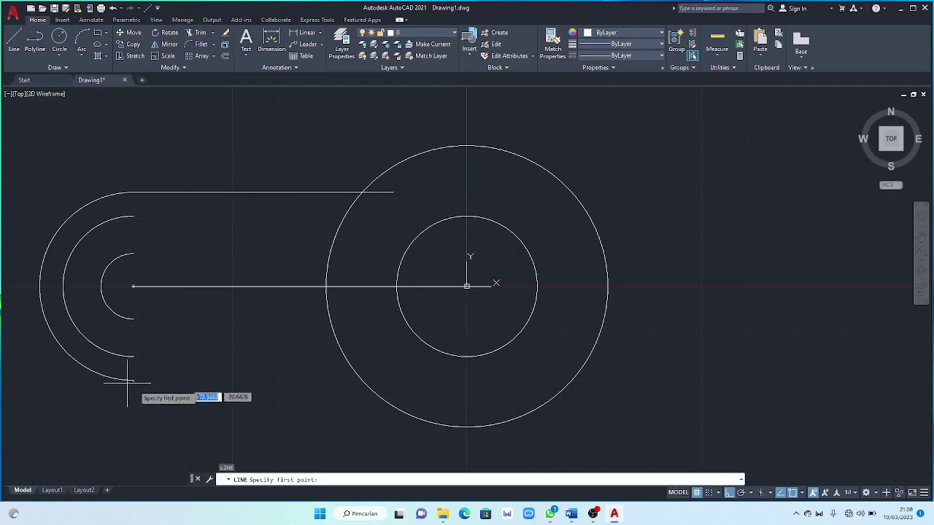
click(132, 381)
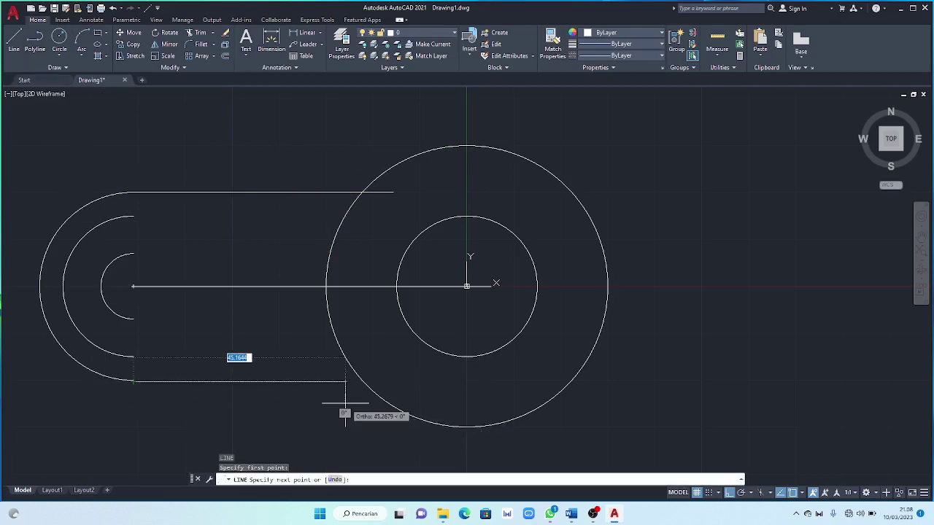
click(399, 380)
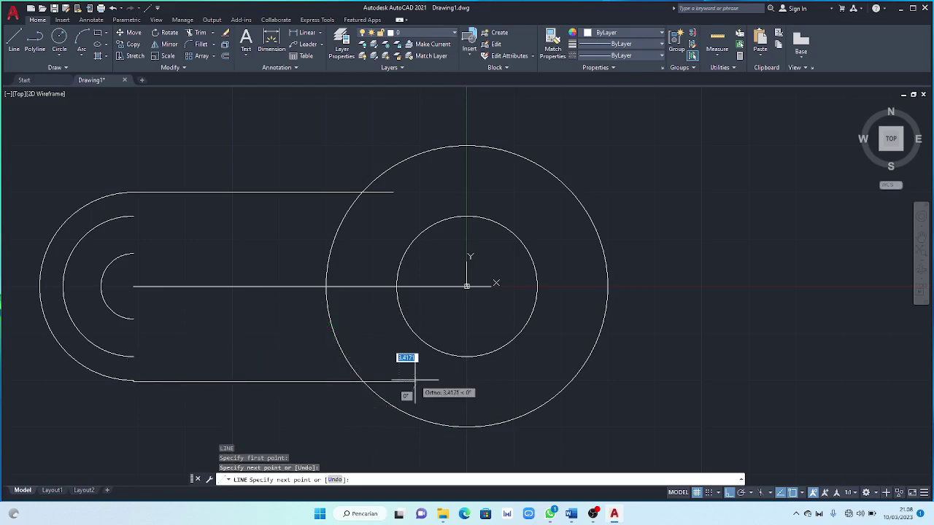
key(Escape)
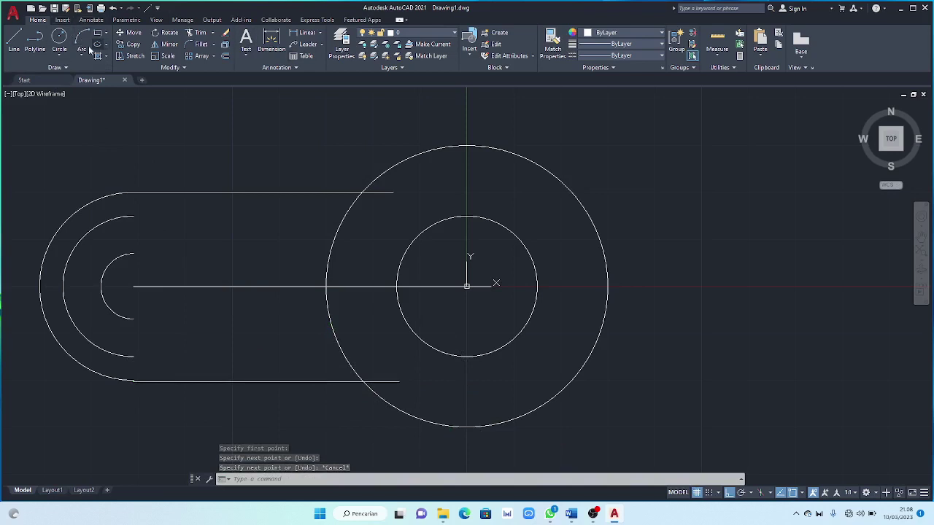
click(162, 46)
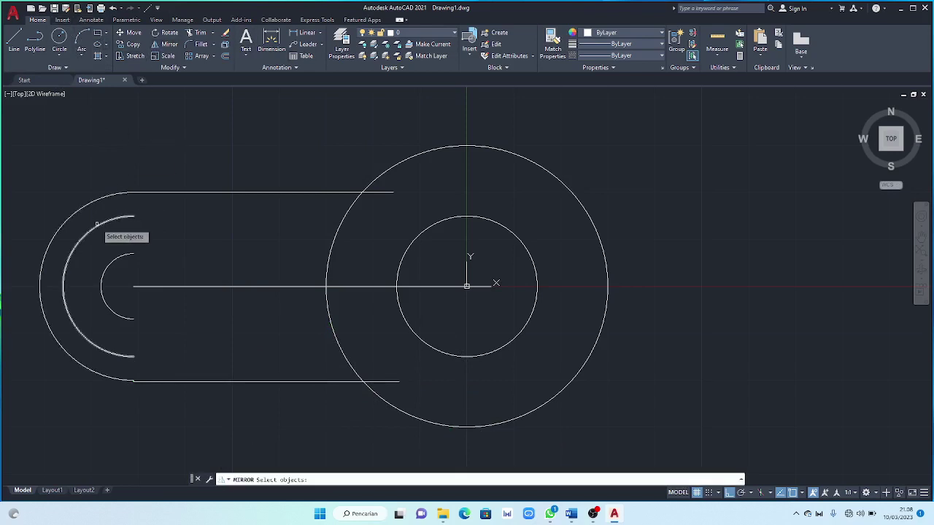
Mirror the three left arcs across a vertical mirror line, keeping the originals
mouse_move(120, 179)
mouse_down()
mouse_move(60, 209)
mouse_move(97, 390)
mouse_move(131, 387)
mouse_up()
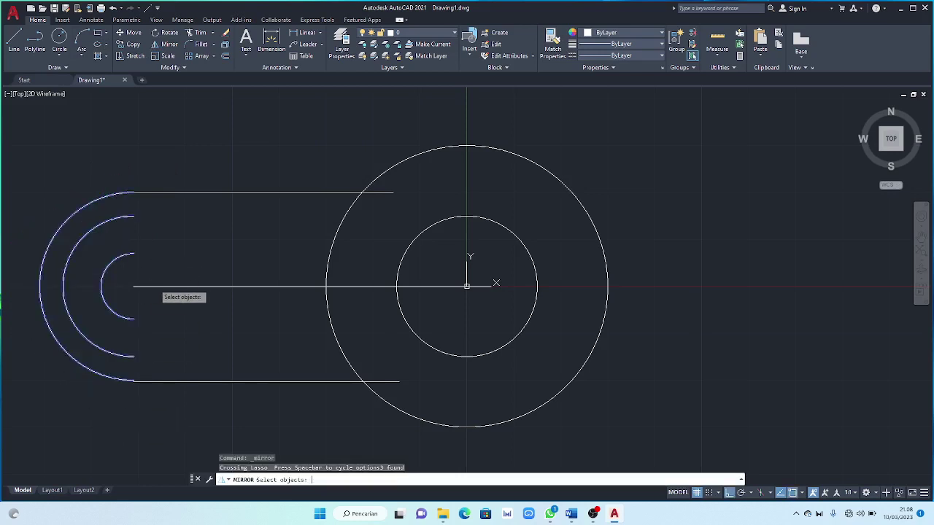
key(Return)
click(168, 286)
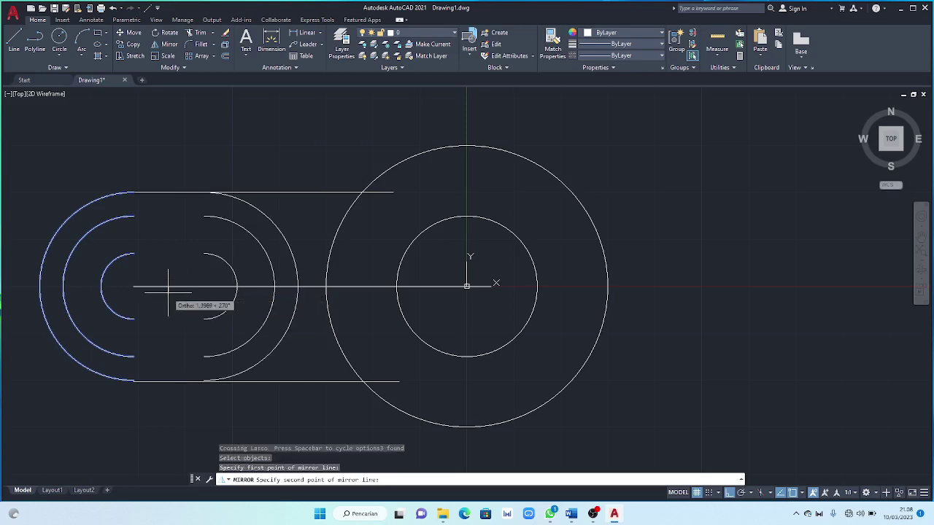
click(168, 292)
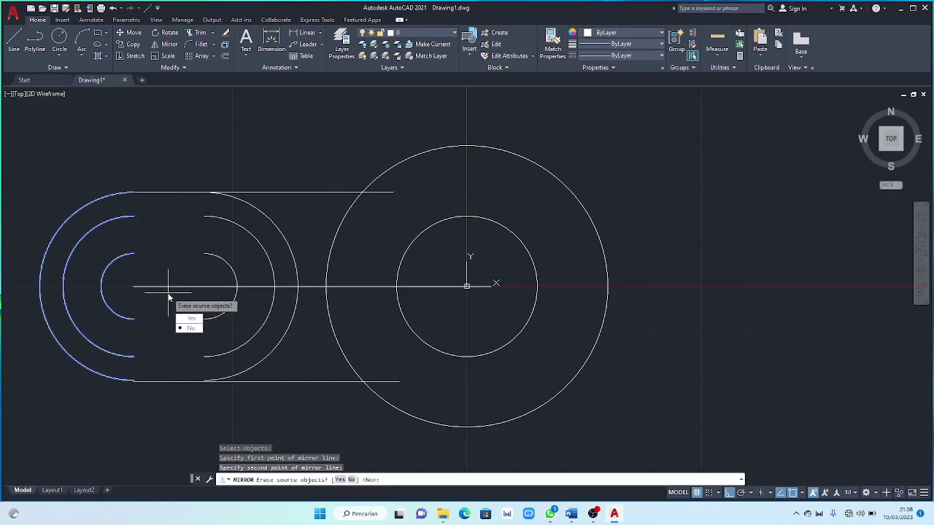
click(187, 328)
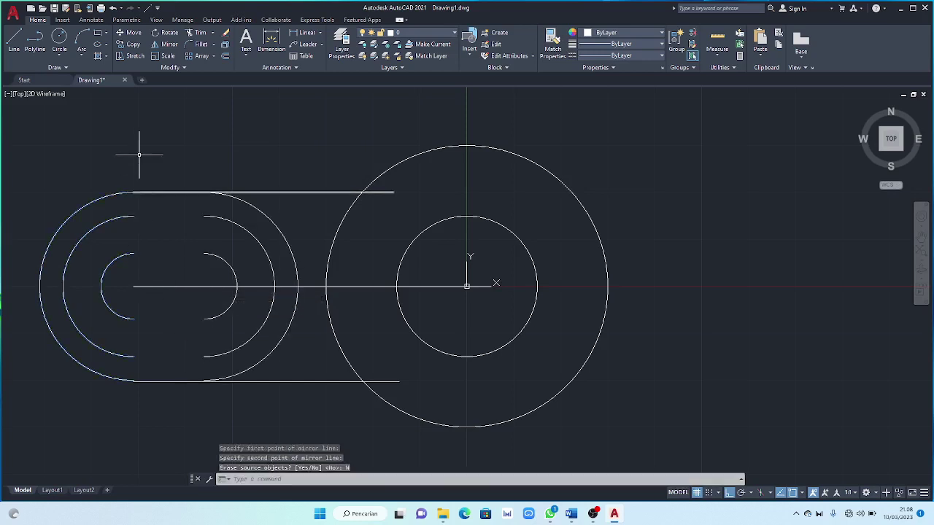
click(14, 40)
click(135, 215)
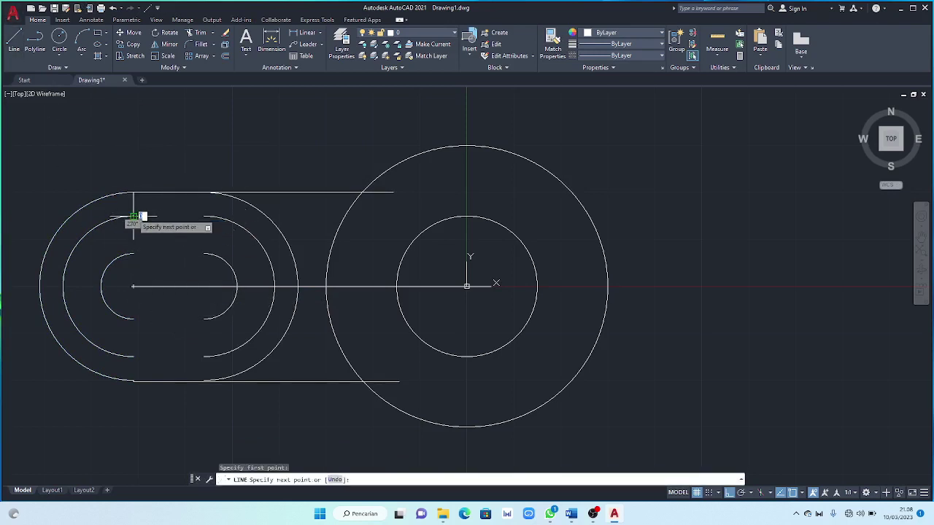
Draw the top straight edges joining the middle and inner arc pairs
click(205, 216)
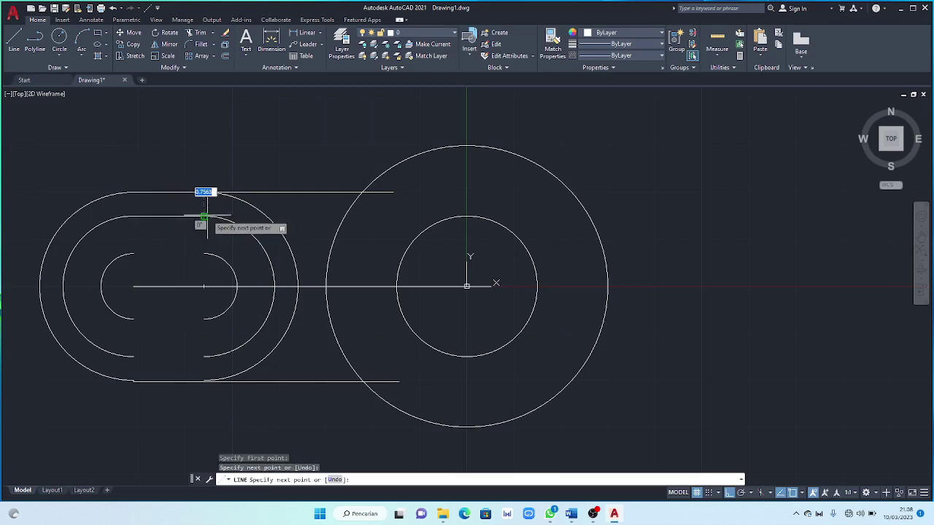
key(Escape)
key(Return)
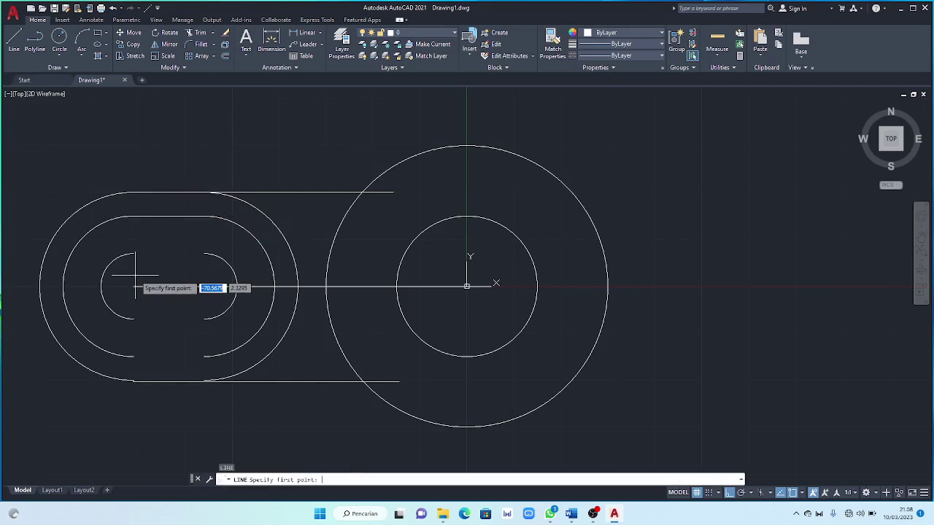
click(134, 254)
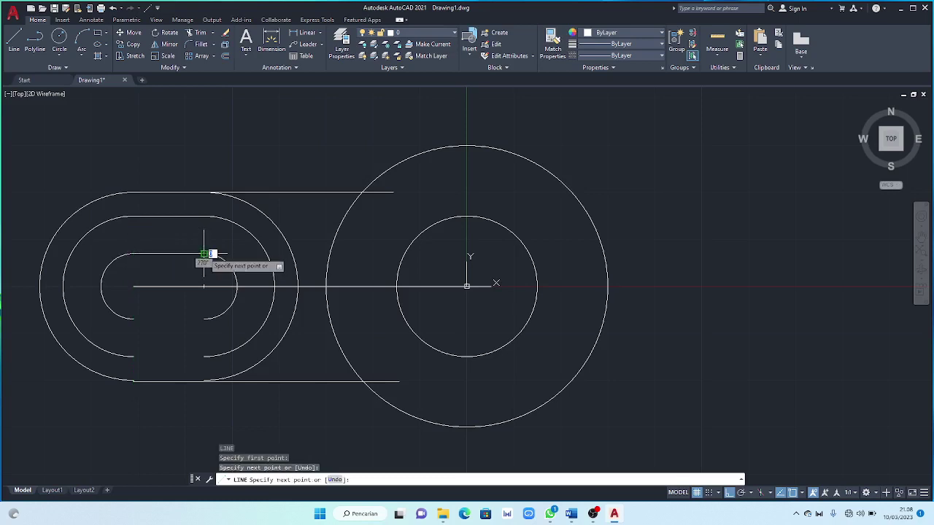
click(205, 254)
key(Return)
key(Return)
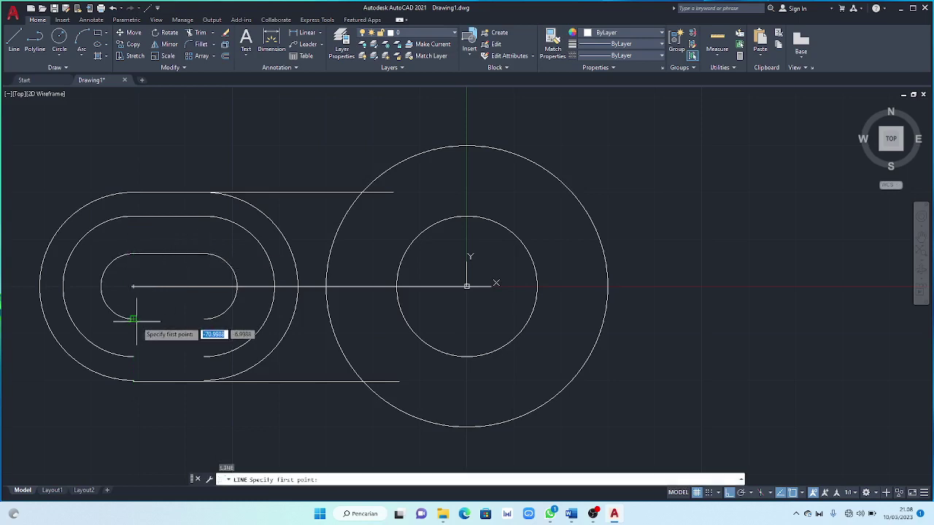
Draw the bottom straight edges of the inner and middle slots
click(134, 286)
click(134, 319)
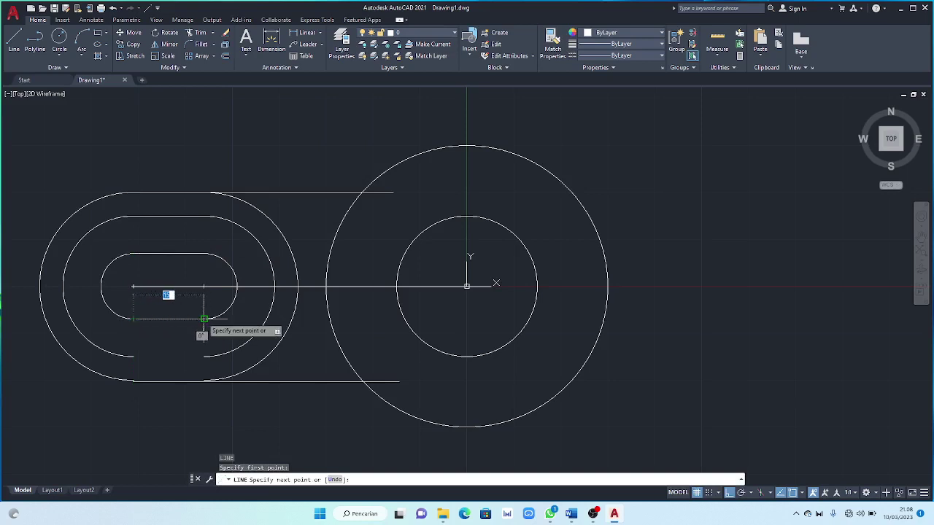
key(Return)
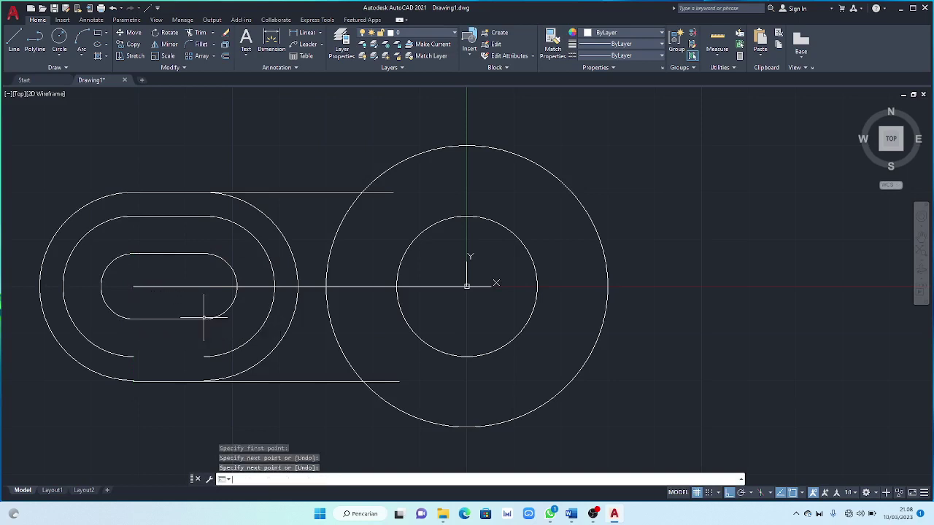
key(Return)
click(134, 356)
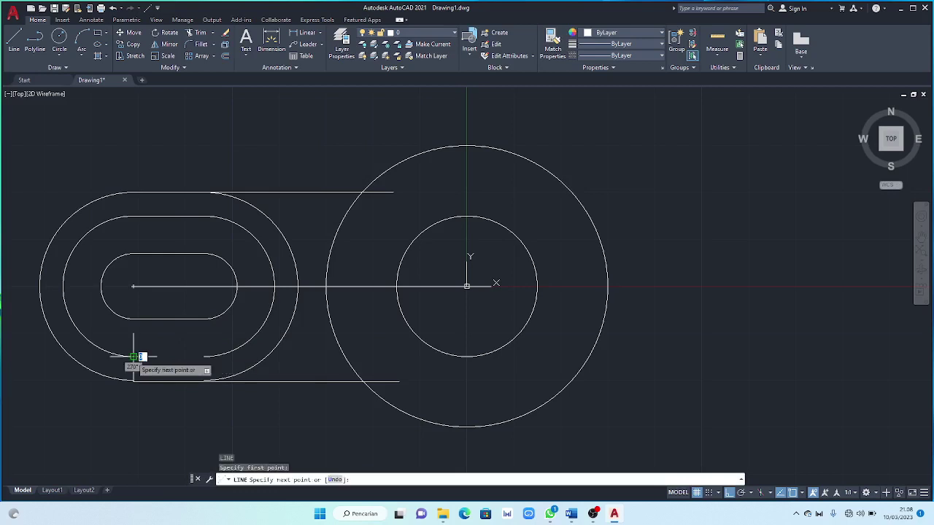
click(204, 357)
key(Return)
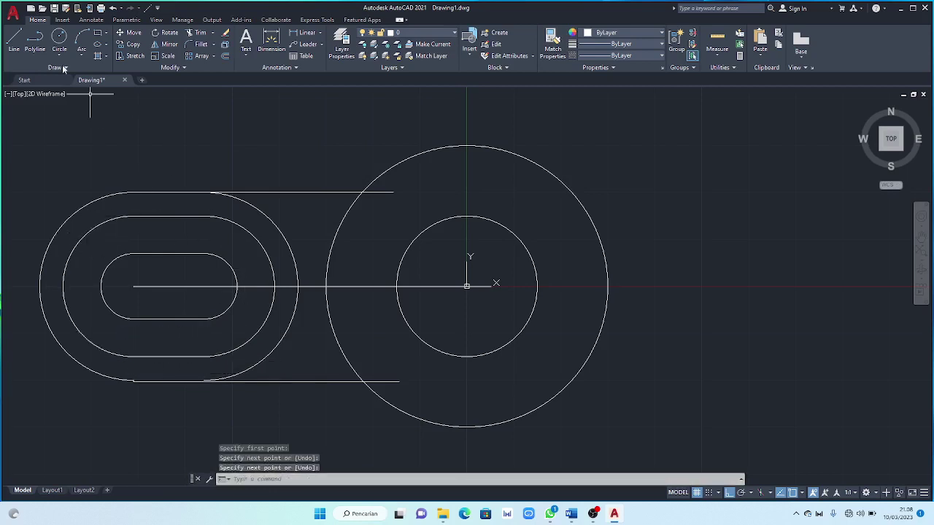
Trim the centre line inside the inner slot and redraw the outer slot's bottom edge
click(197, 33)
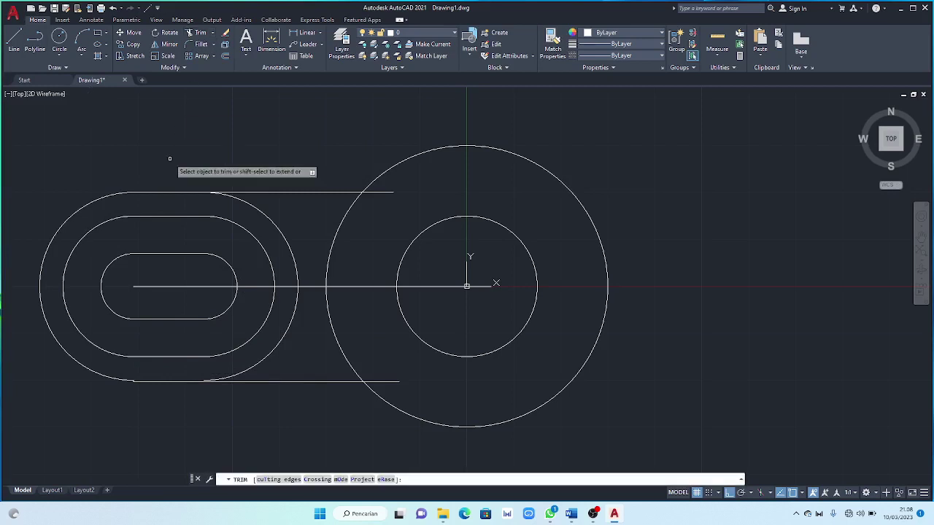
click(161, 285)
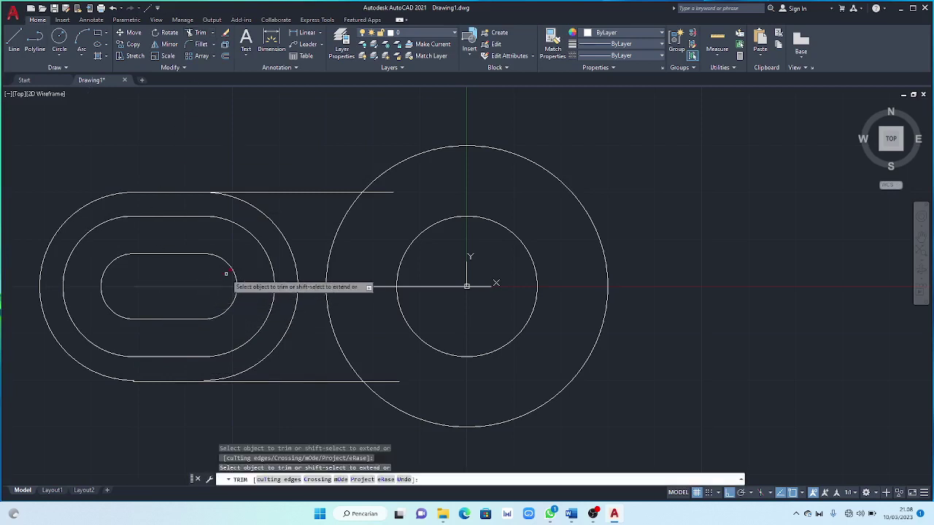
click(193, 285)
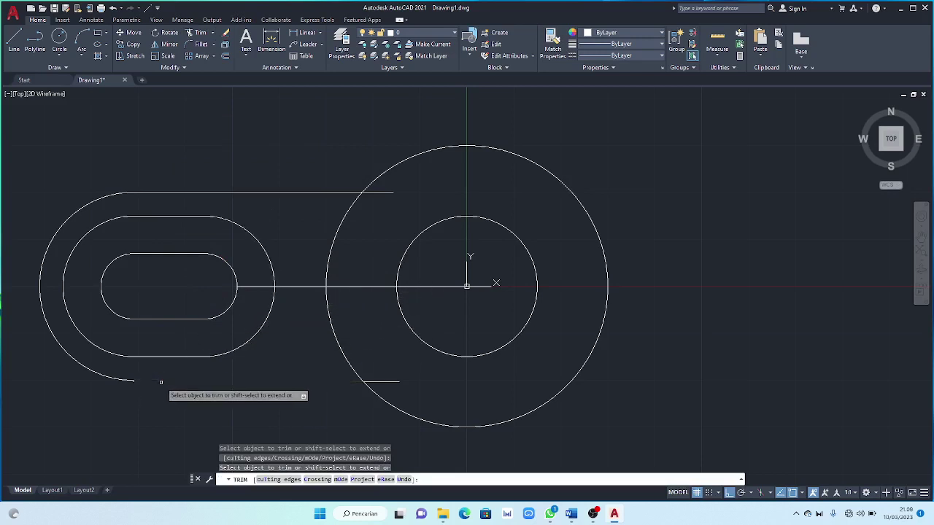
click(14, 40)
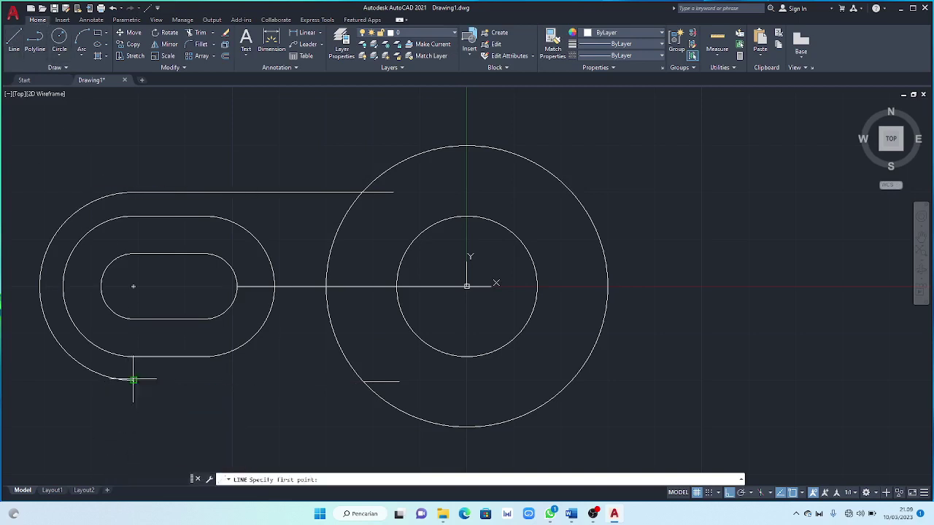
click(132, 357)
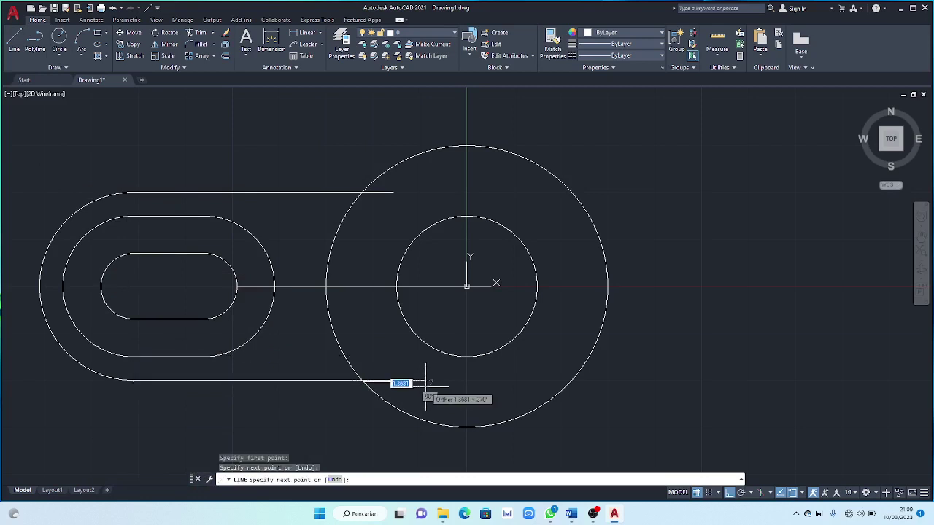
key(Escape)
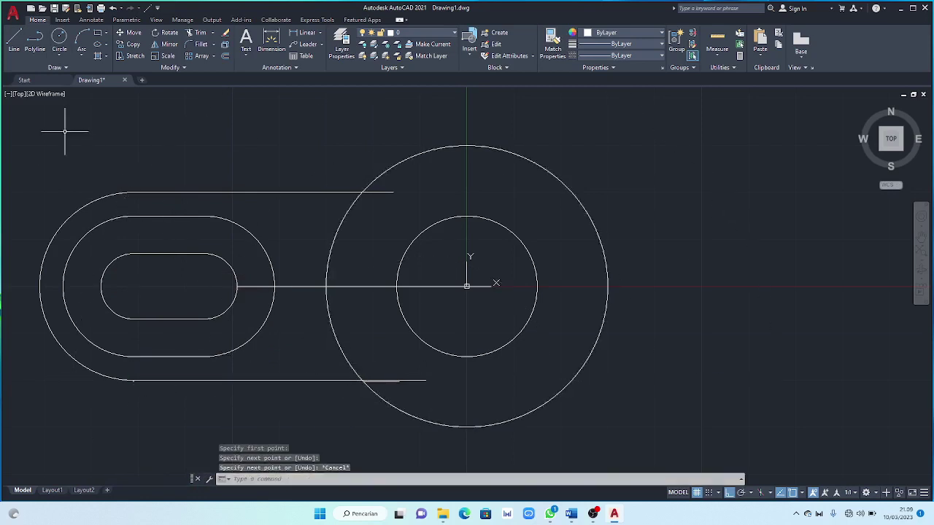
Trim the outer slot's bottom and top edges back to the large circle
click(200, 33)
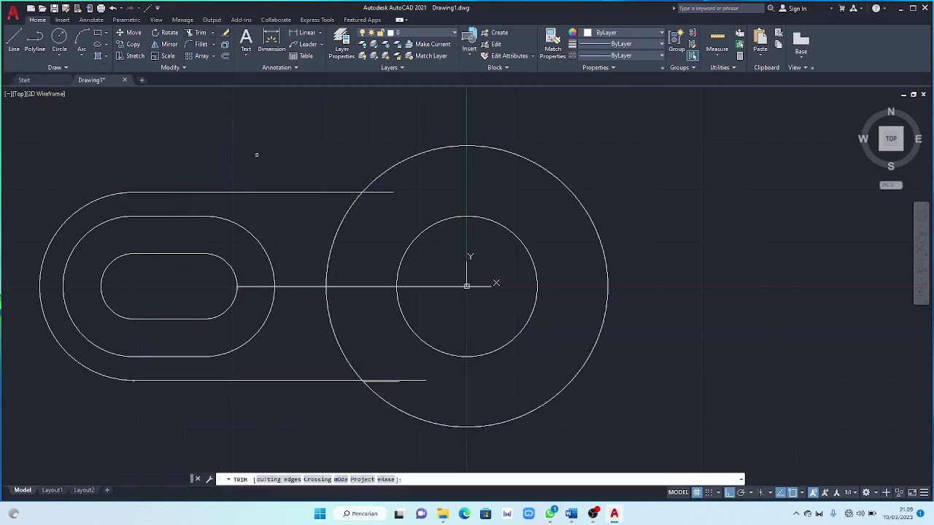
click(391, 379)
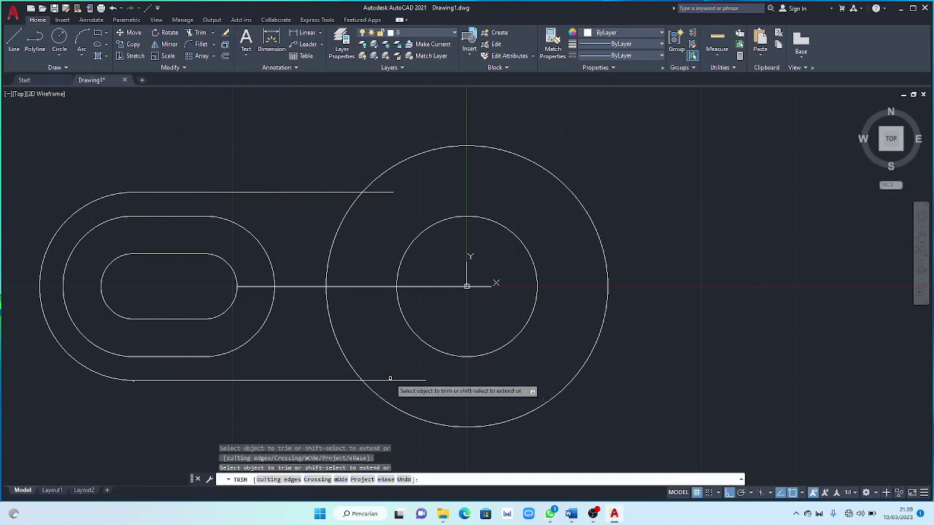
click(389, 380)
key(Escape)
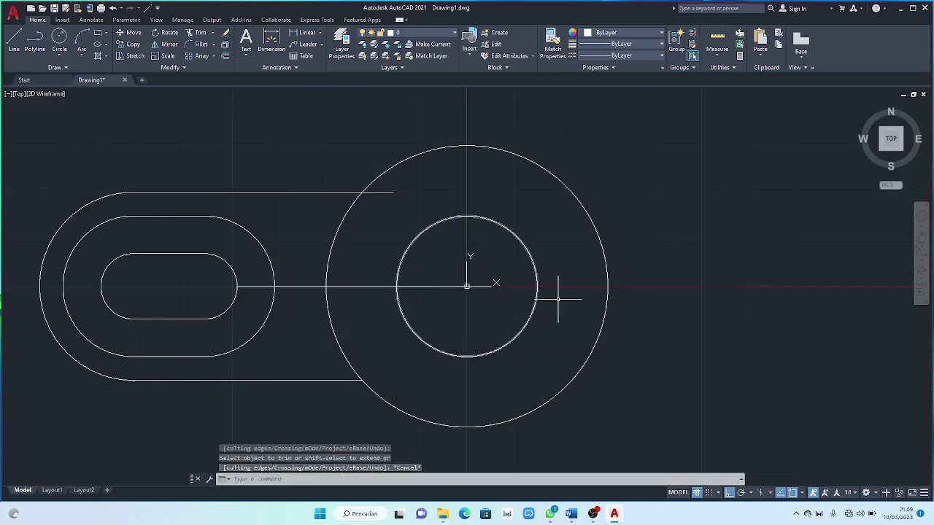
key(Return)
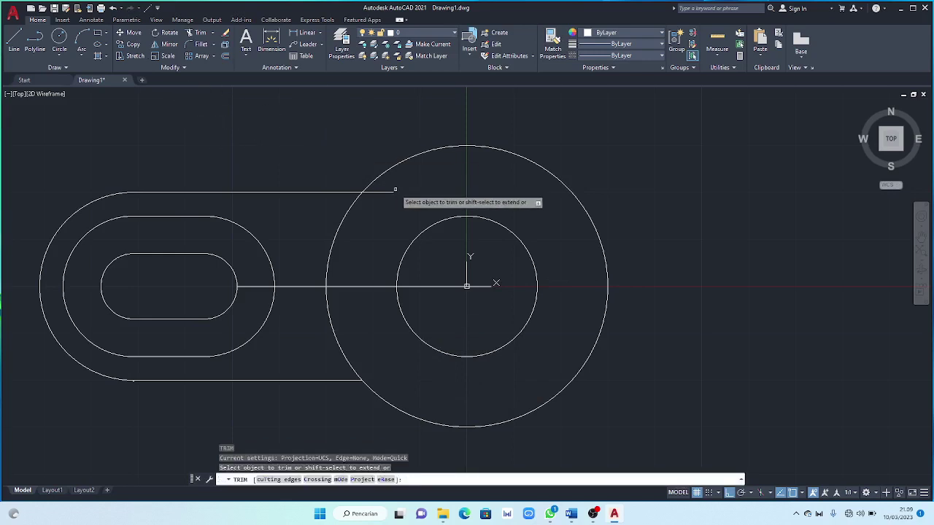
click(378, 191)
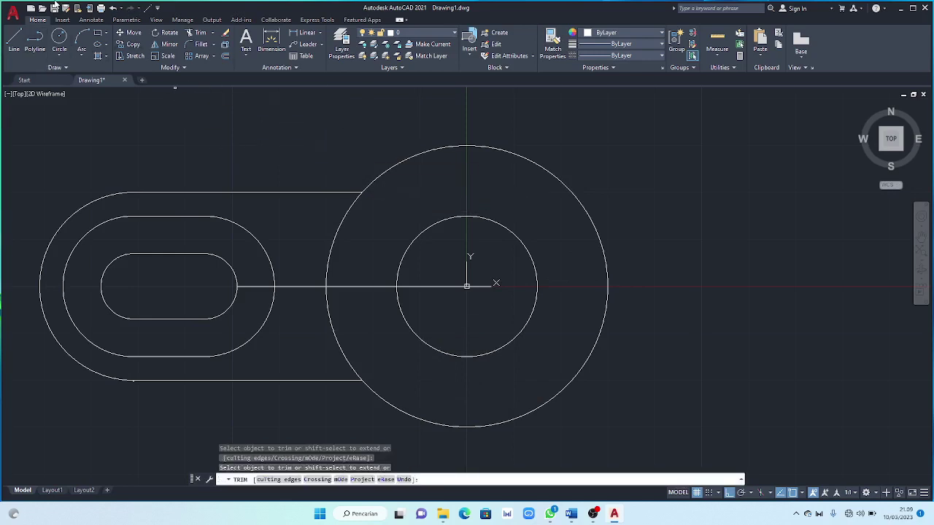
Draw a 71-unit line from the large circle's centre, followed by a 15-unit segment
click(14, 40)
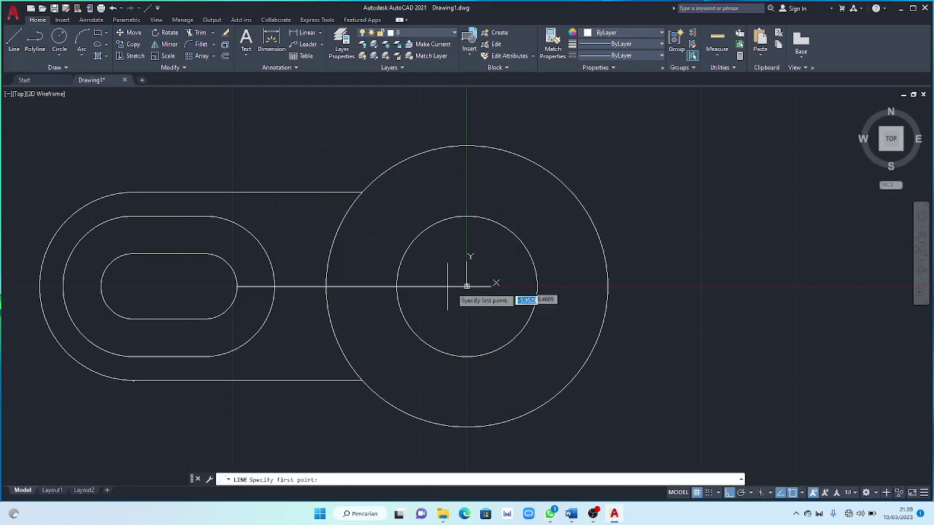
click(467, 286)
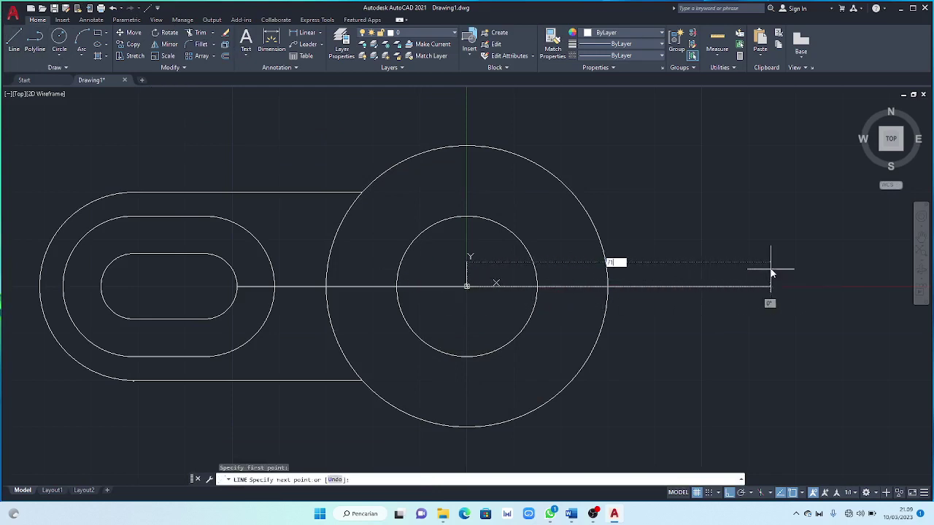
key(Return)
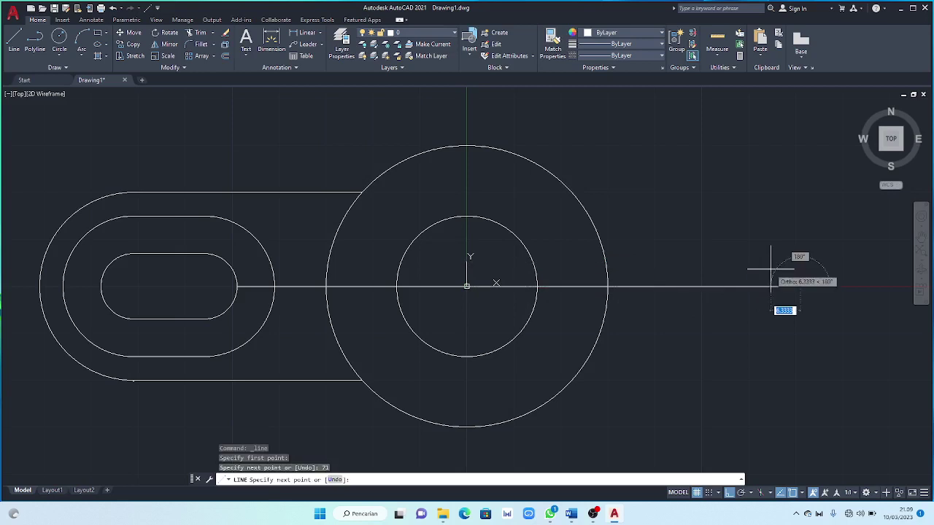
text(15)
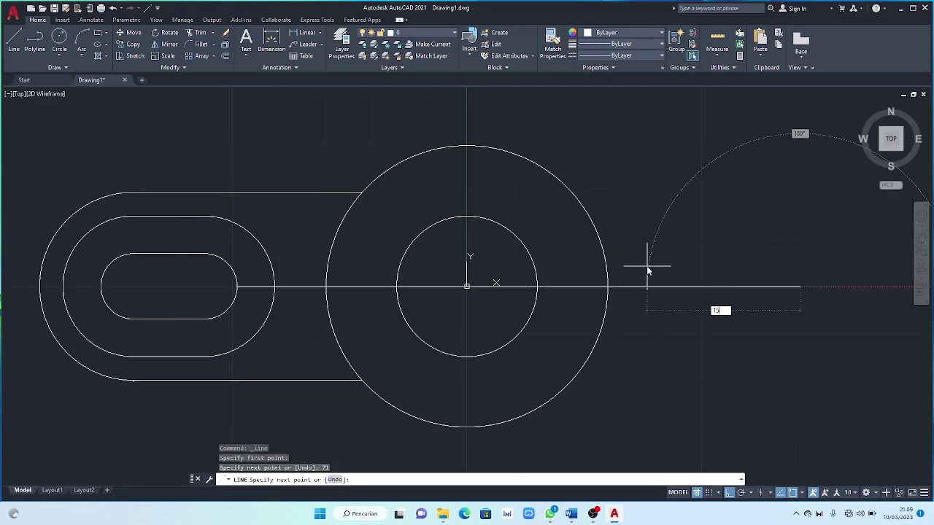
key(Return)
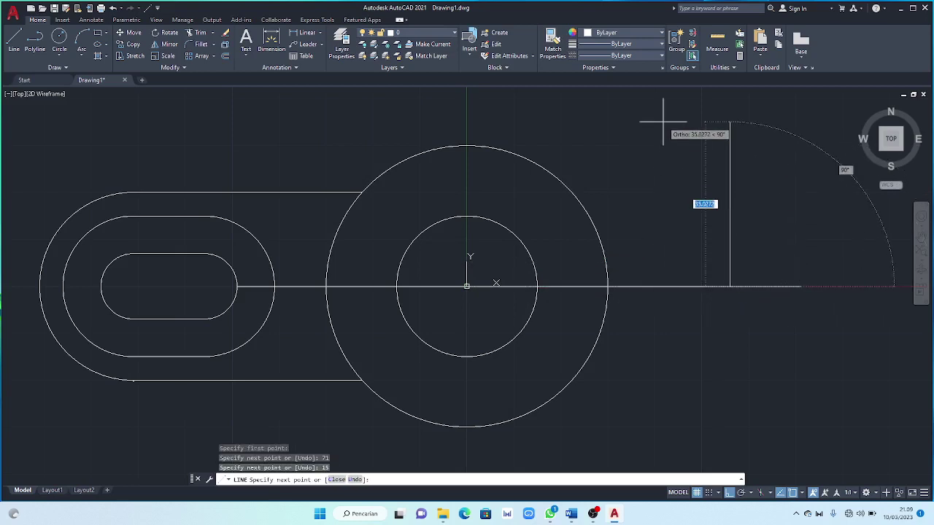
key(Escape)
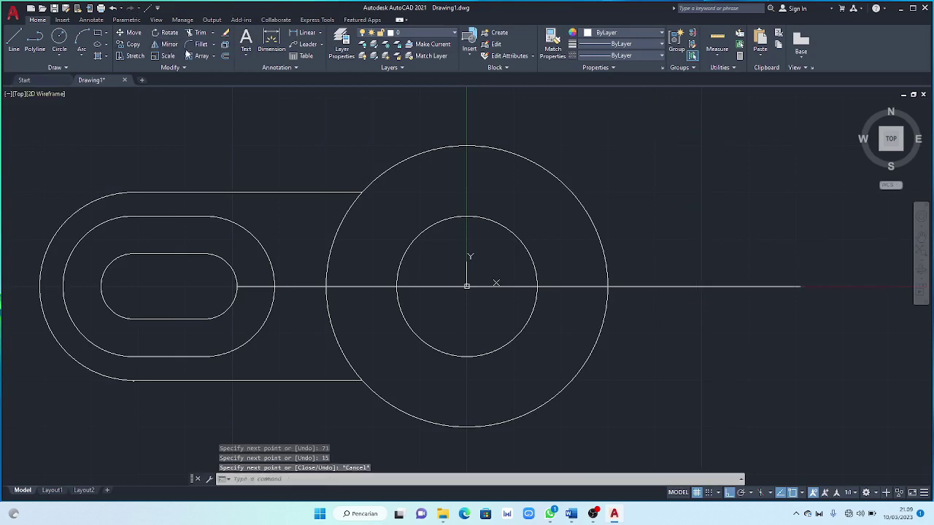
Mirror the left slot arm about the vertical line through the circle centre, keeping the original
click(169, 44)
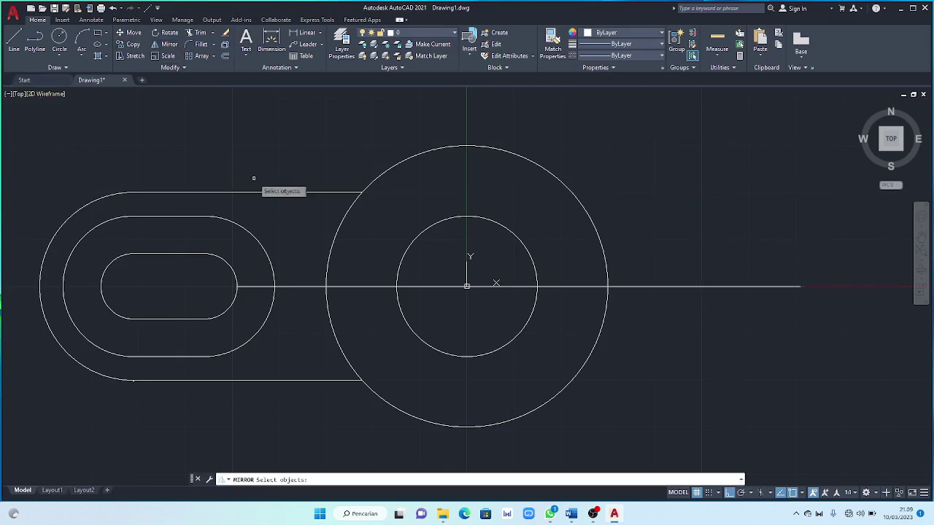
drag(248, 134, 62, 255)
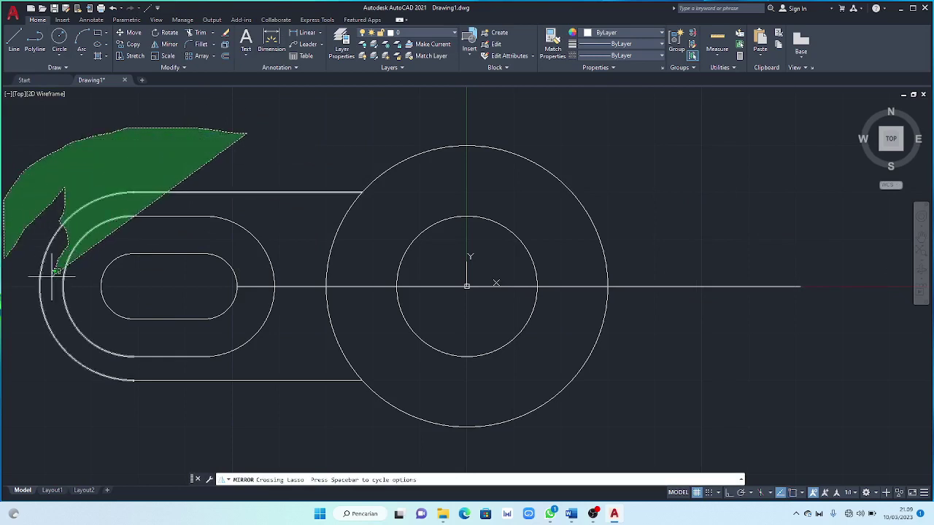
drag(62, 256, 146, 476)
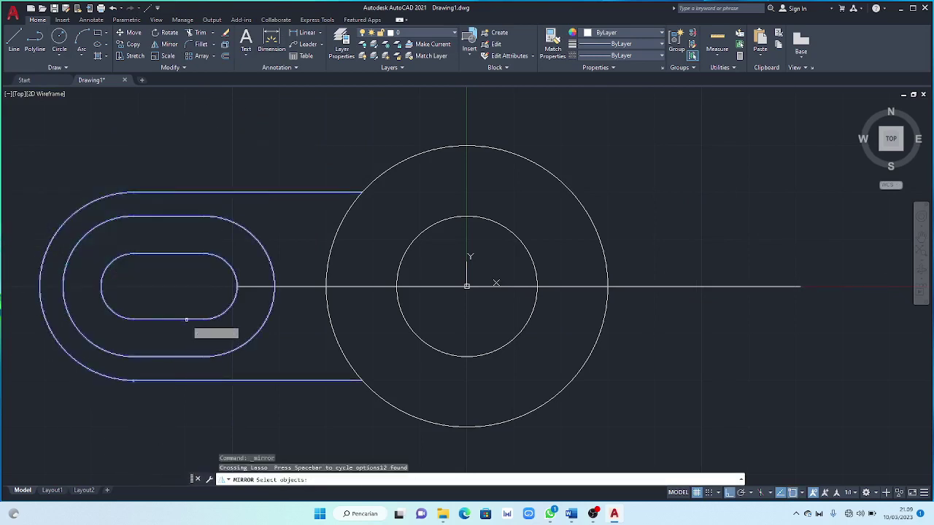
key(Return)
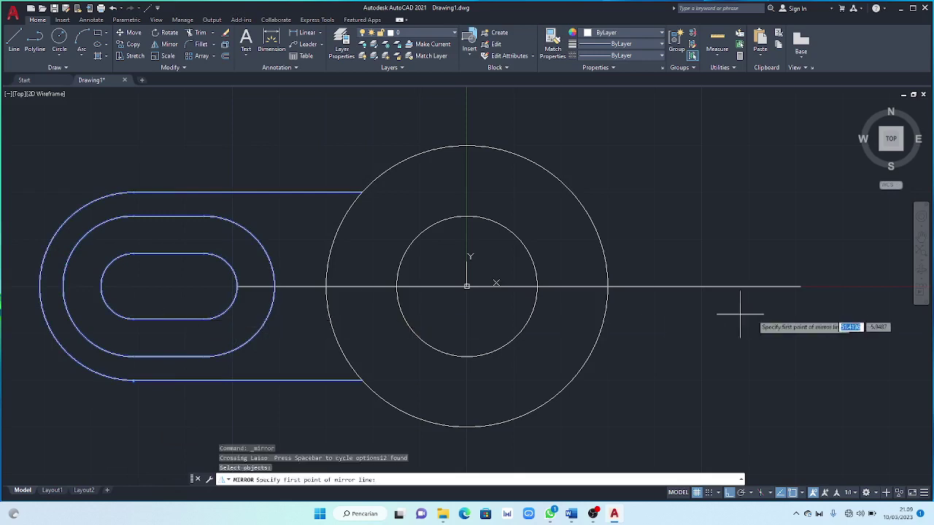
click(467, 286)
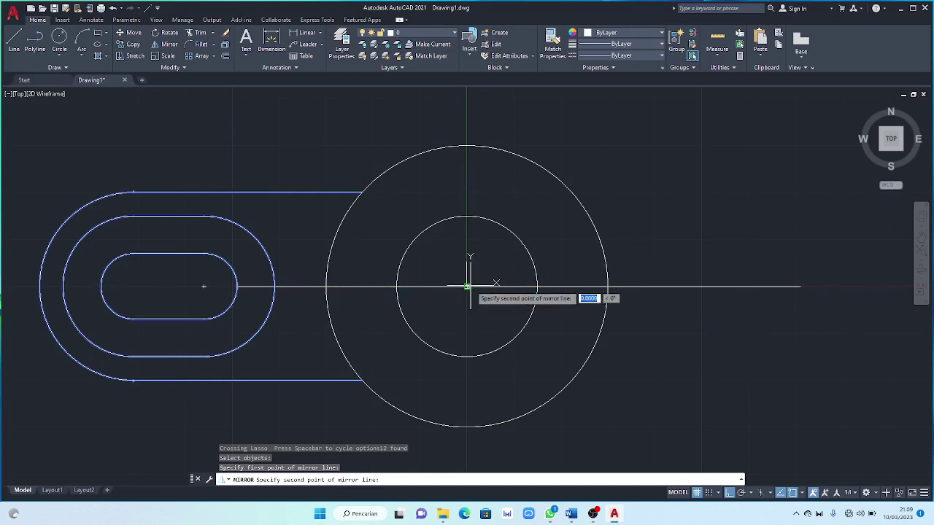
click(452, 301)
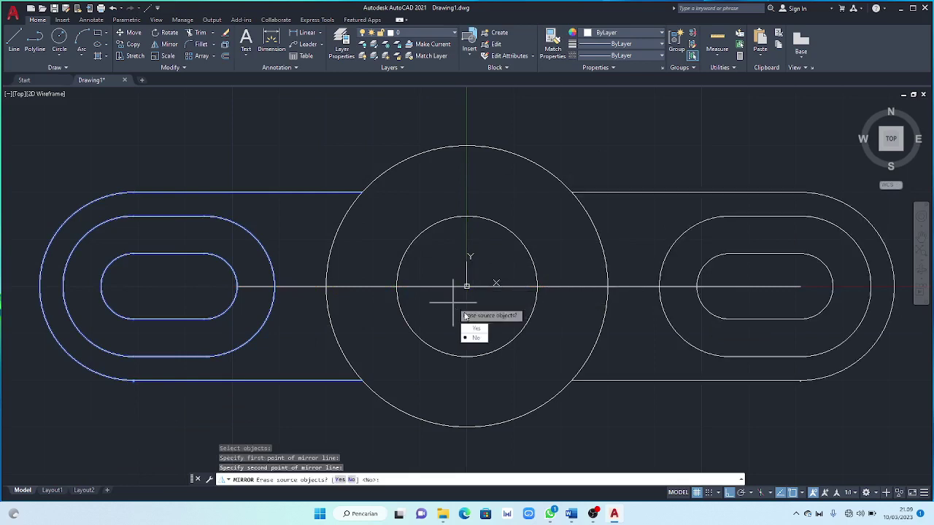
click(481, 341)
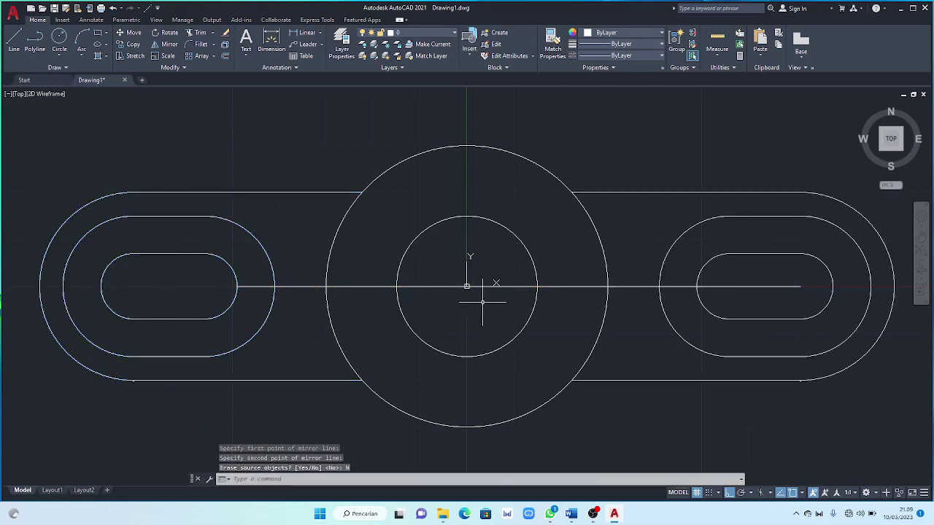
Draw a 100-unit vertical projection line down from the plate's right end
scroll(383, 263, down, 3)
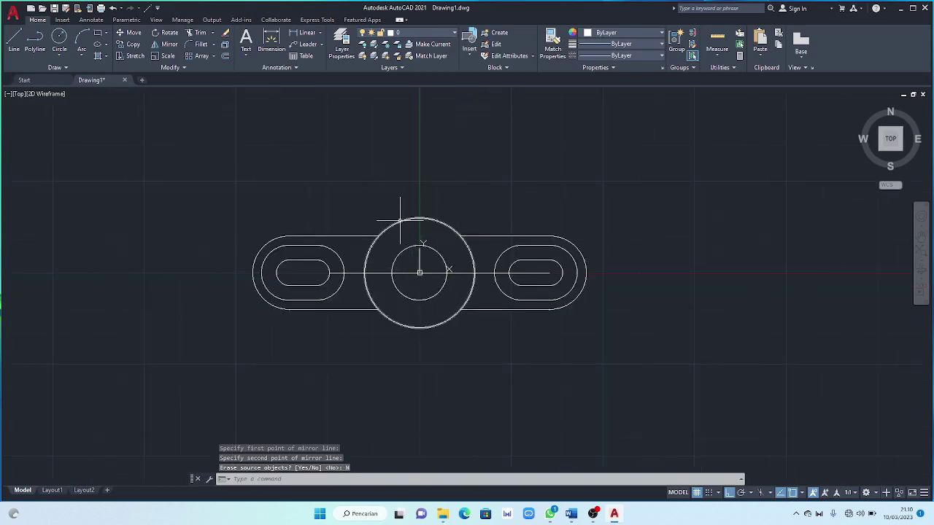
scroll(497, 219, down, 2)
scroll(494, 230, up, 2)
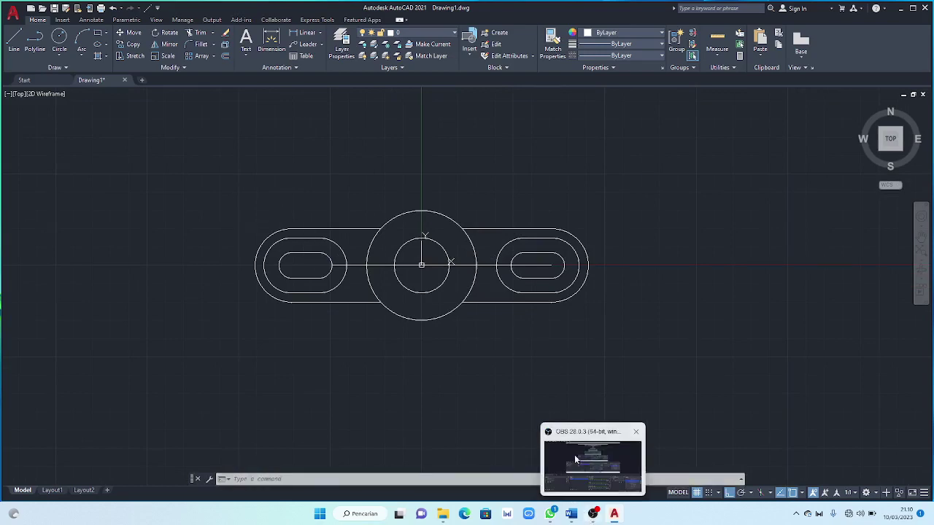
middle_drag(439, 254, 397, 150)
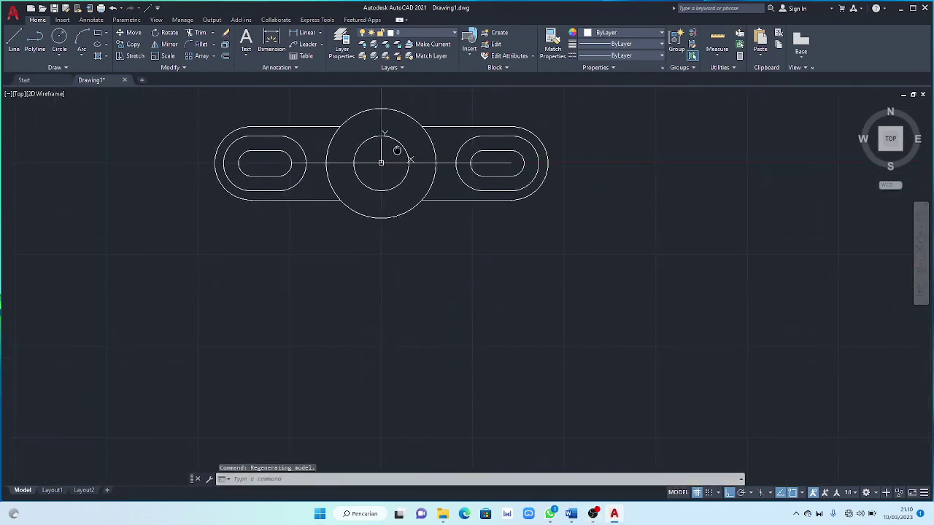
click(14, 40)
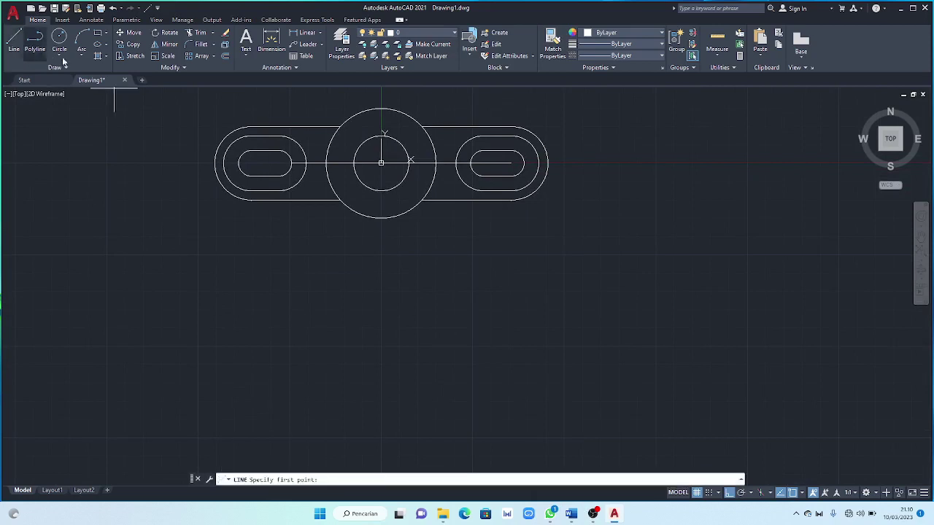
click(548, 163)
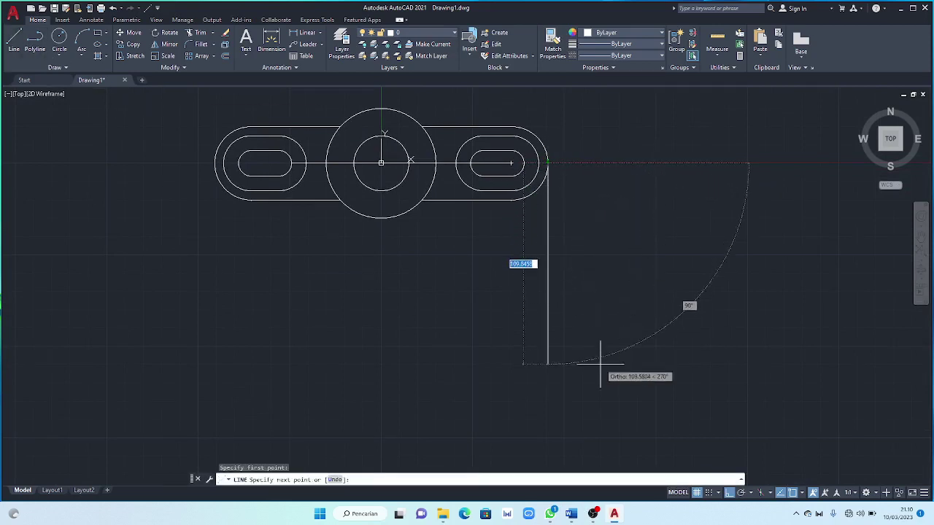
text(100)
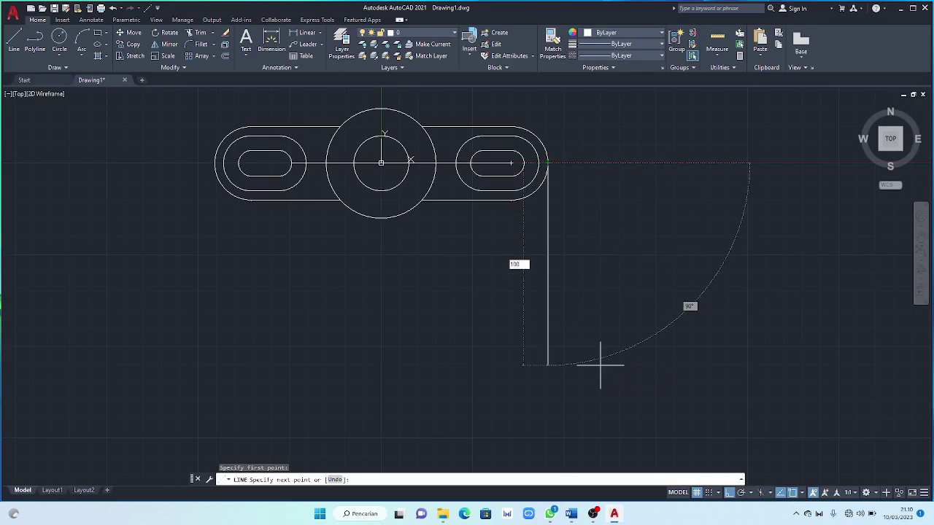
key(Return)
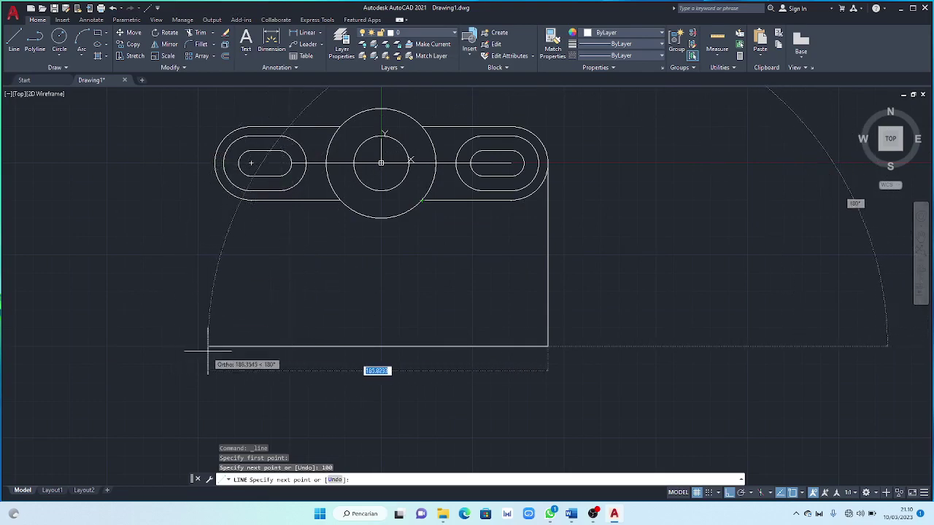
key(Escape)
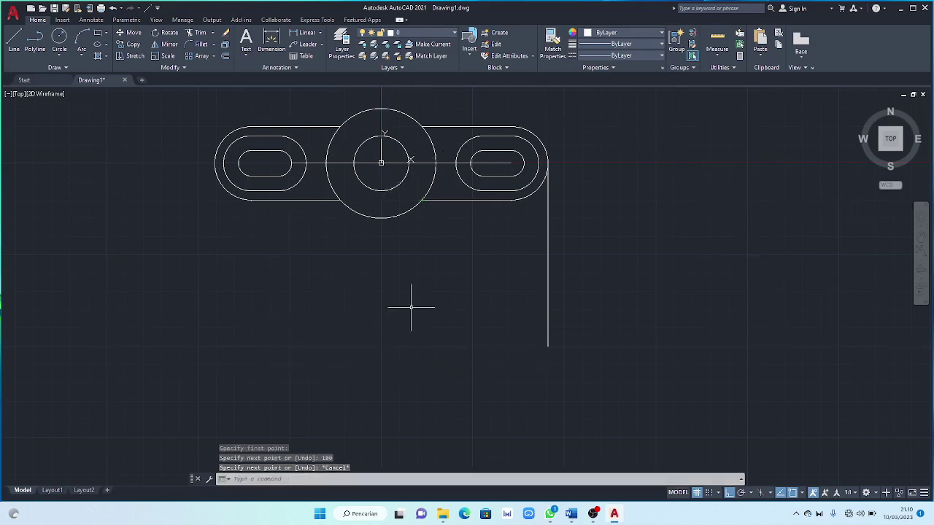
Draw the 100-unit left projection line and a horizontal line joining both bottoms
click(14, 40)
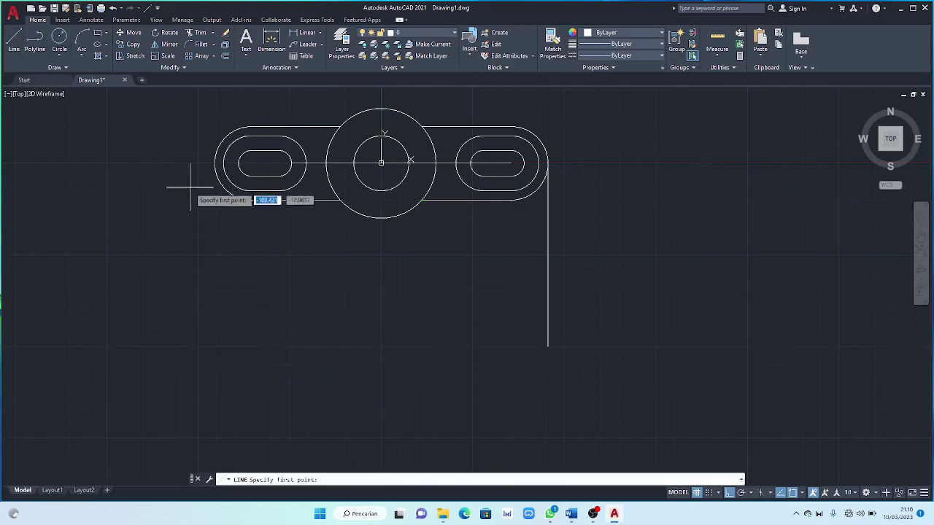
click(215, 162)
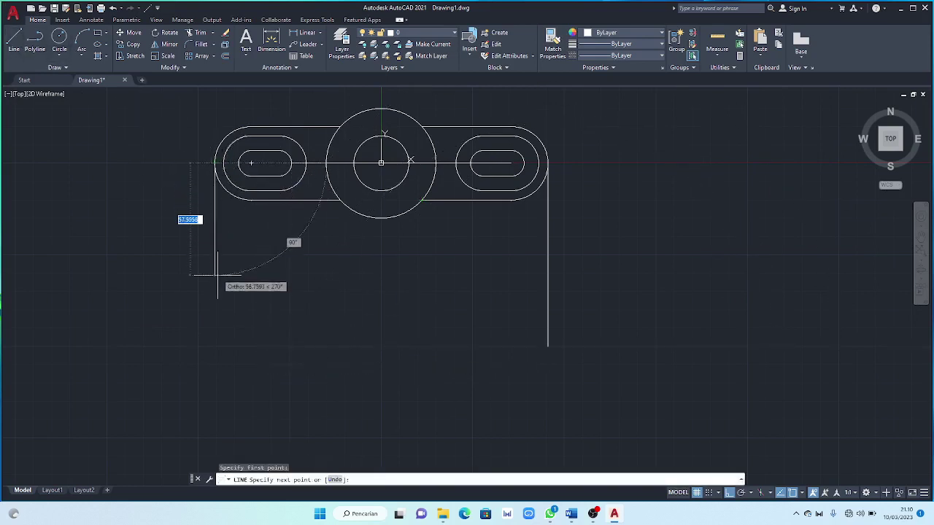
key(BackSpace)
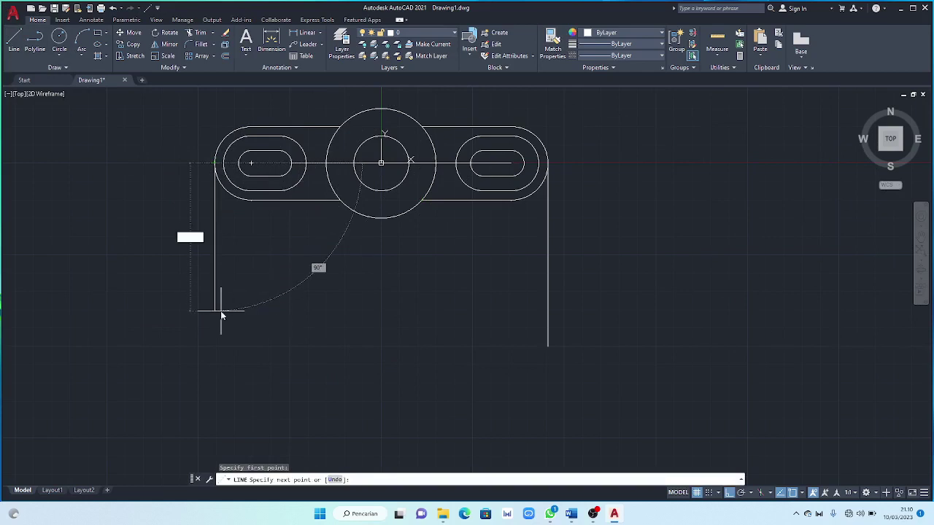
text(100)
key(Return)
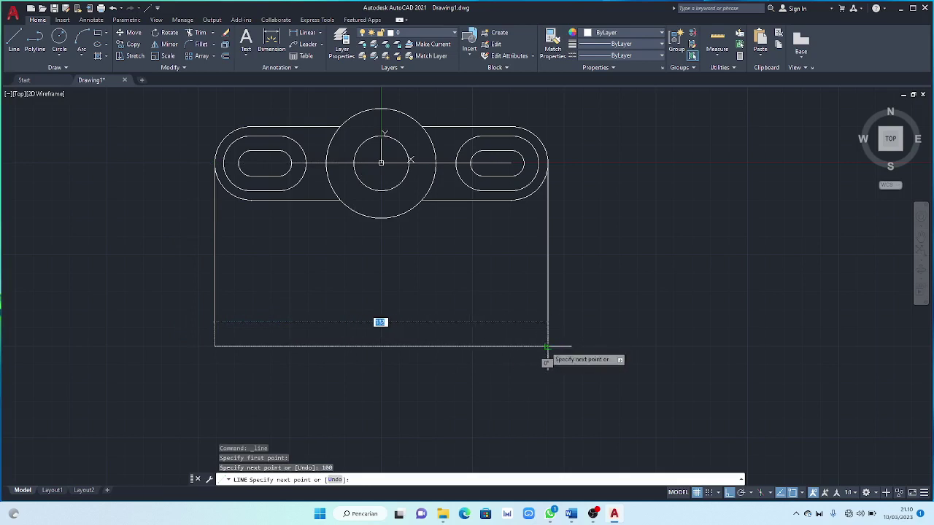
click(546, 347)
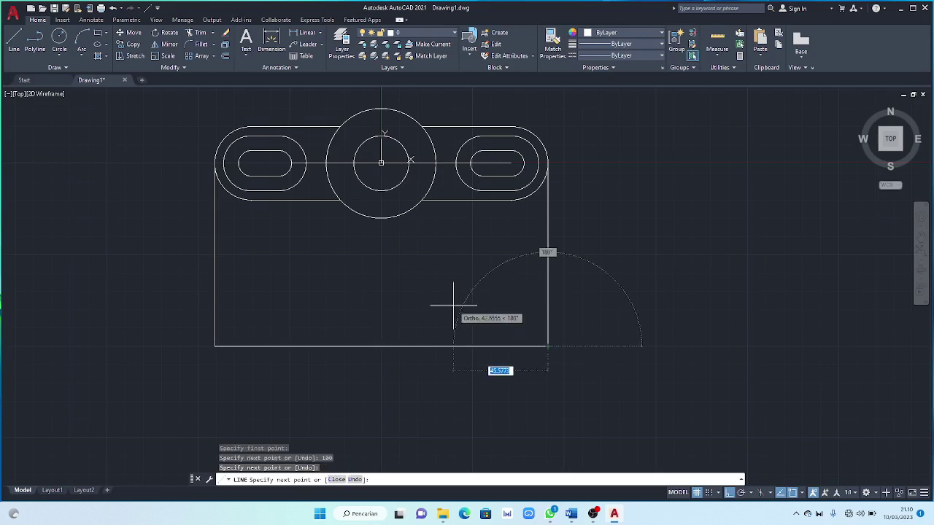
key(Escape)
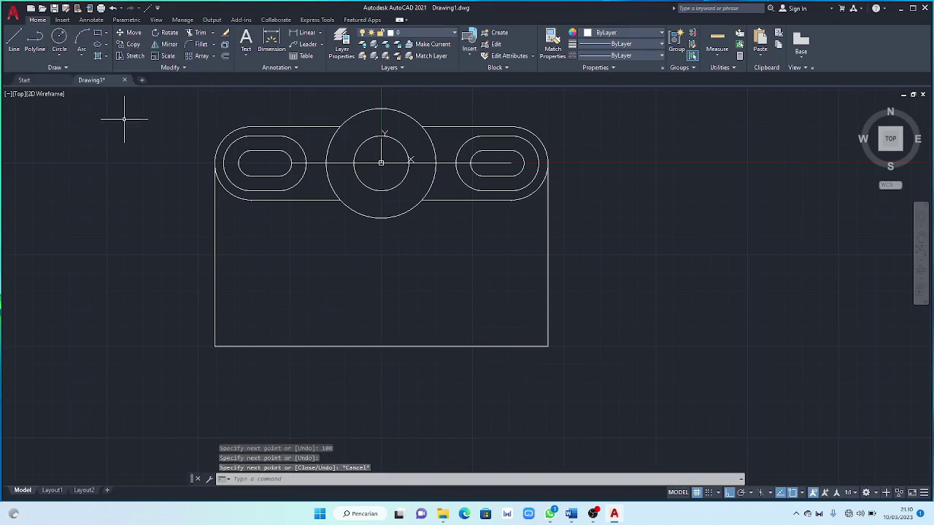
Trim away the left and right vertical projection lines, keeping only the horizontal baseline
click(204, 32)
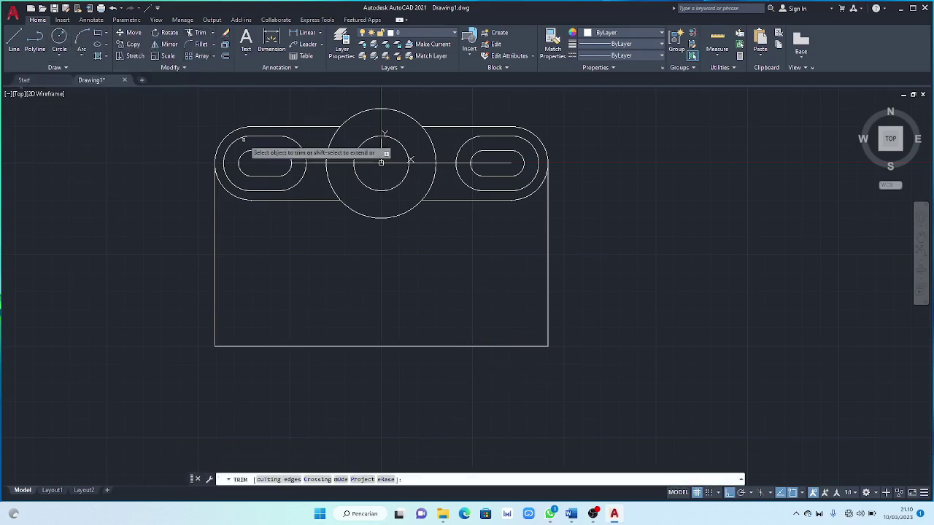
click(215, 267)
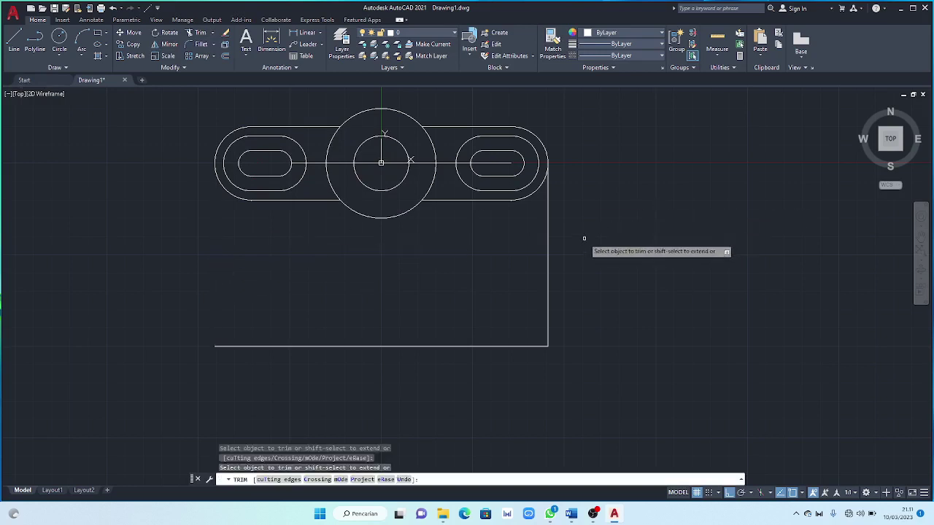
click(549, 255)
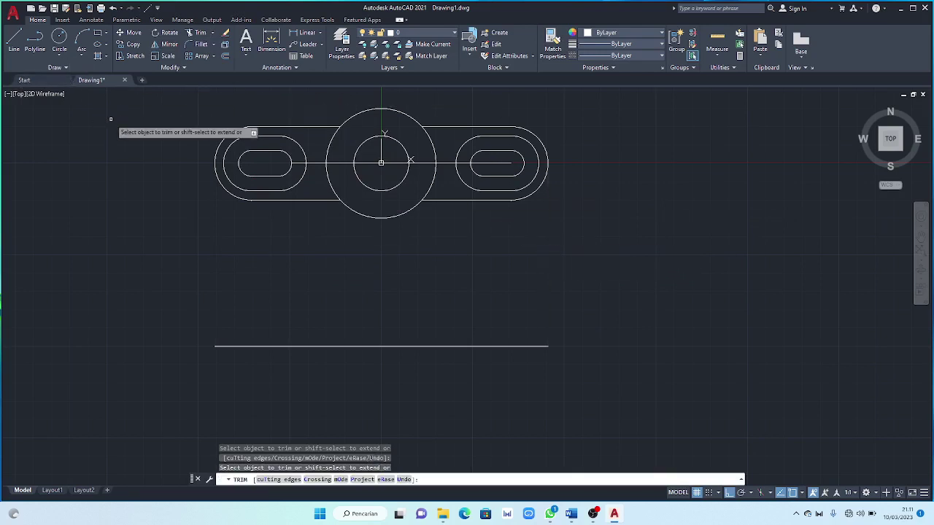
click(11, 48)
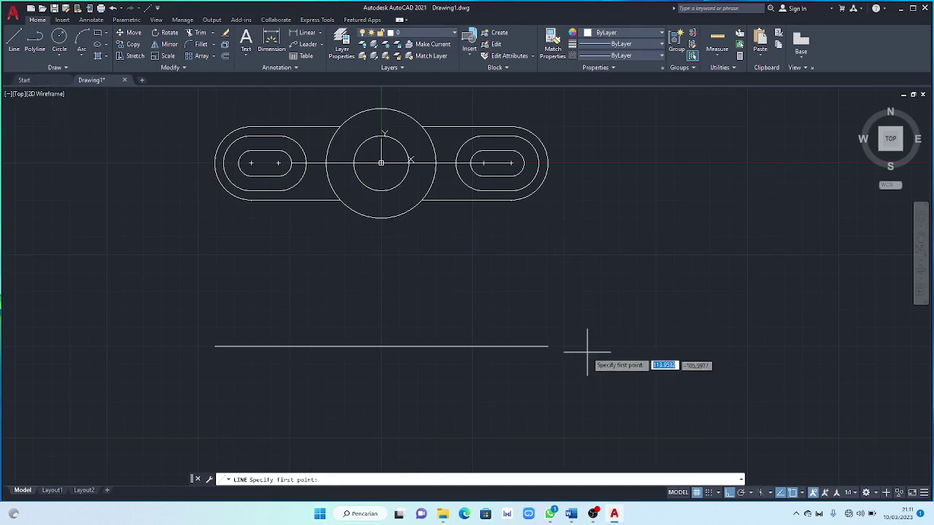
Draw the stepped outline from the baseline's right end with segments 15, 5, 5, 45, 5, 5
click(548, 347)
text(15)
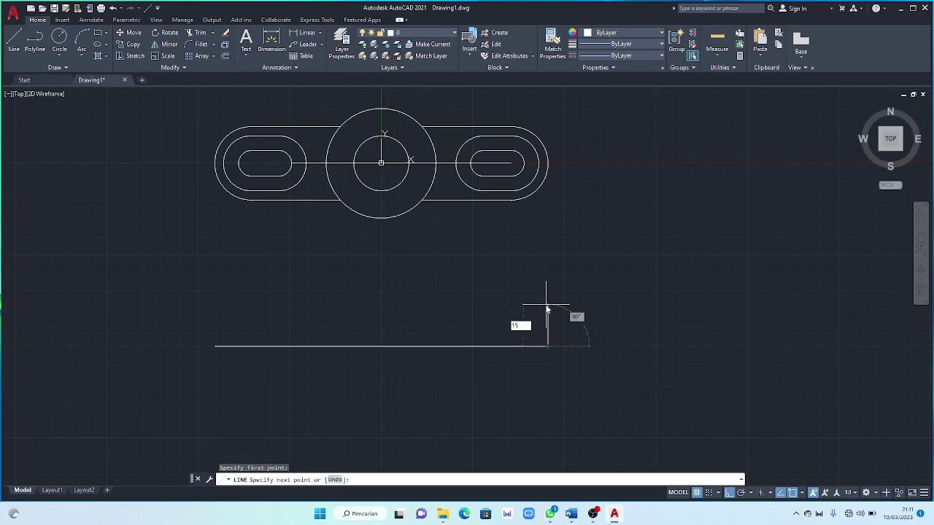
text(5)
key(Return)
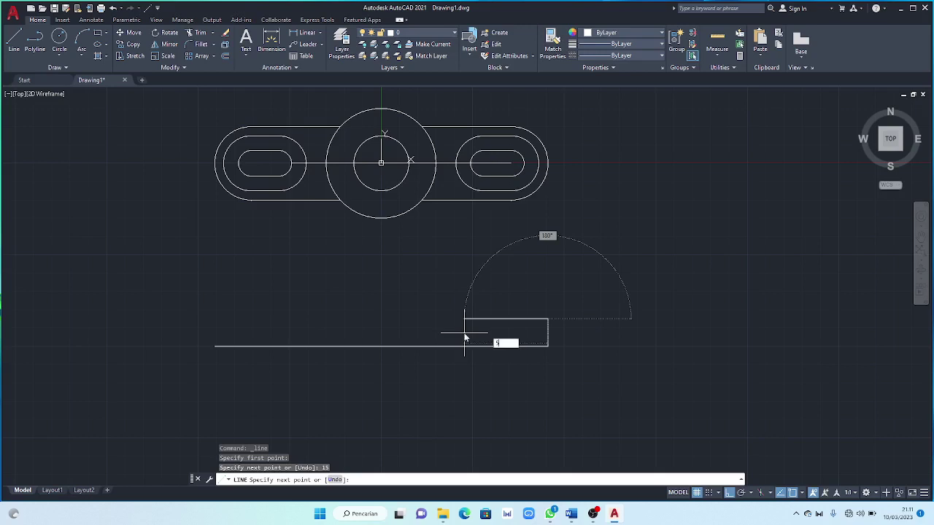
key(Return)
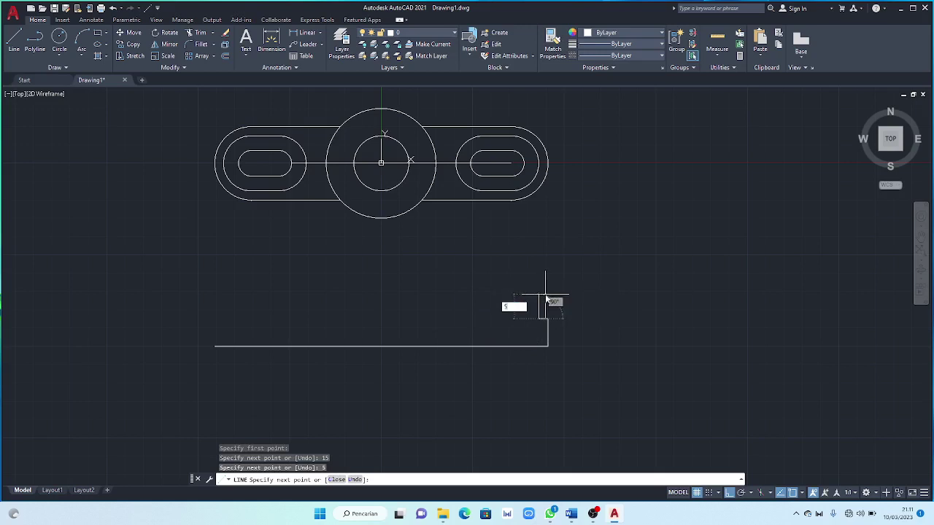
key(Return)
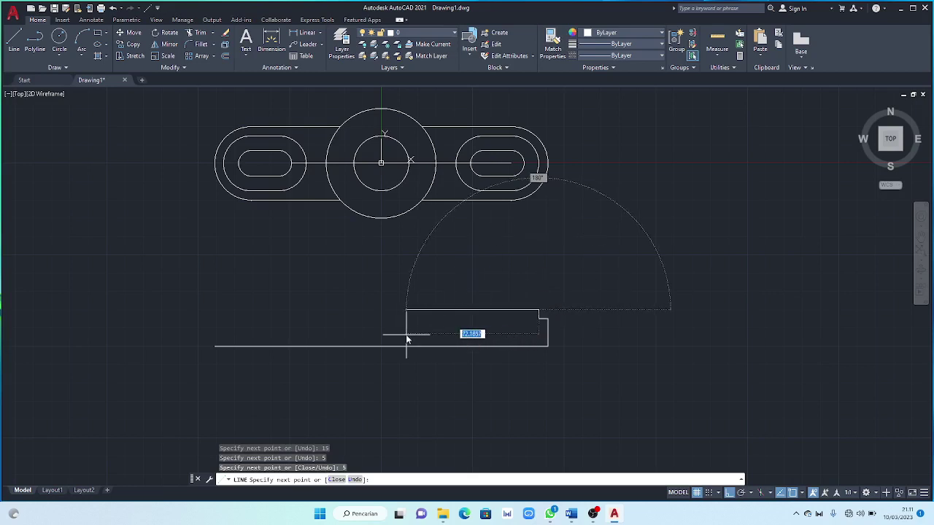
key(Return)
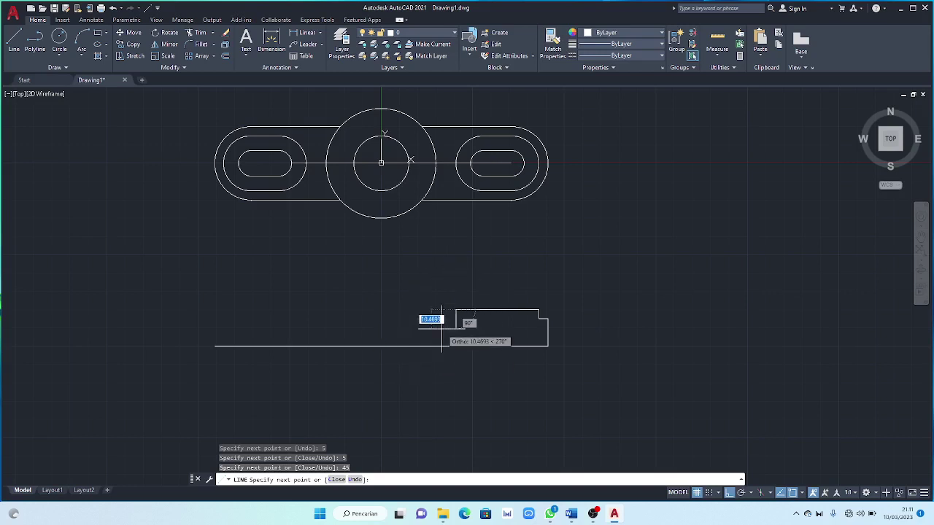
text(5)
key(Return)
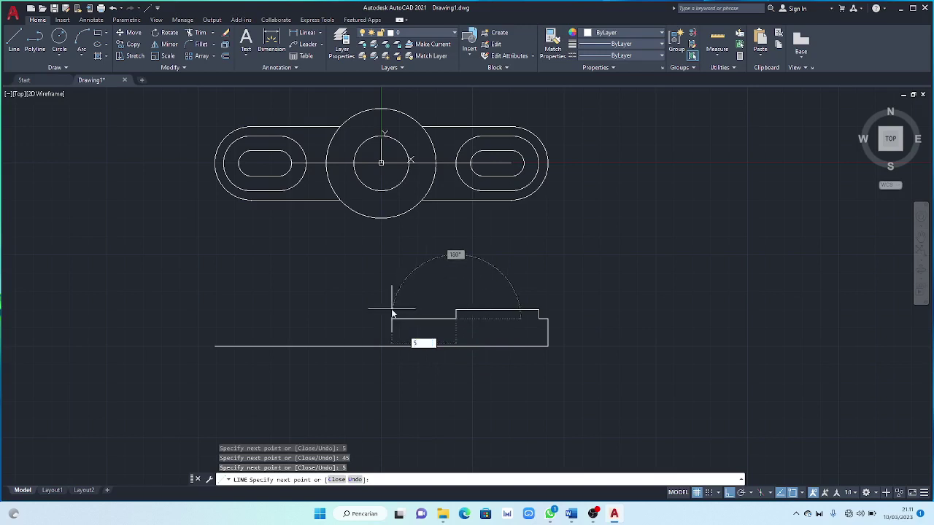
key(Return)
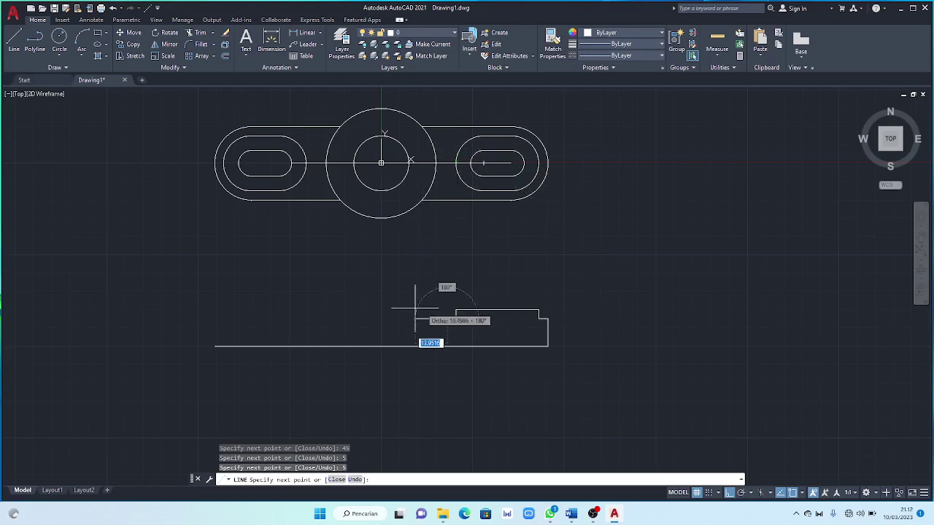
key(Escape)
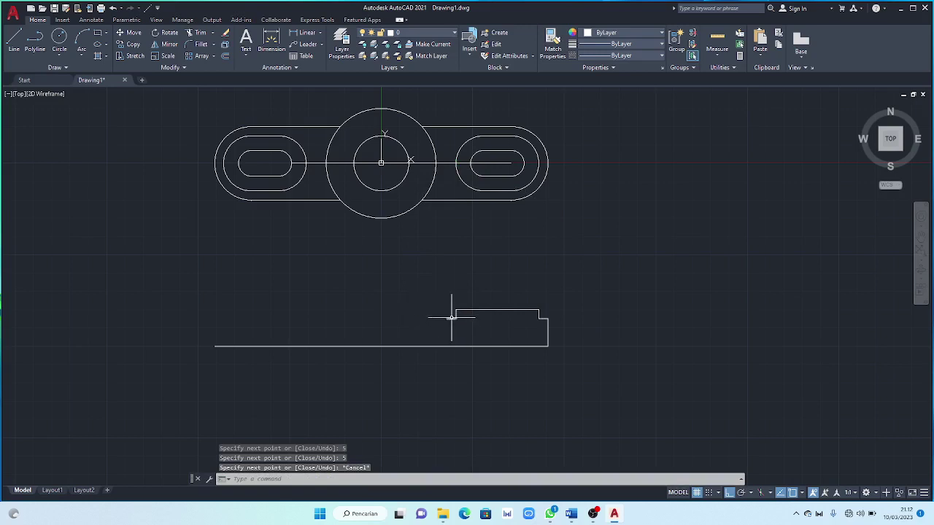
Delete the stray short segment and discard an unfinished line at the large circle's edge
key(Delete)
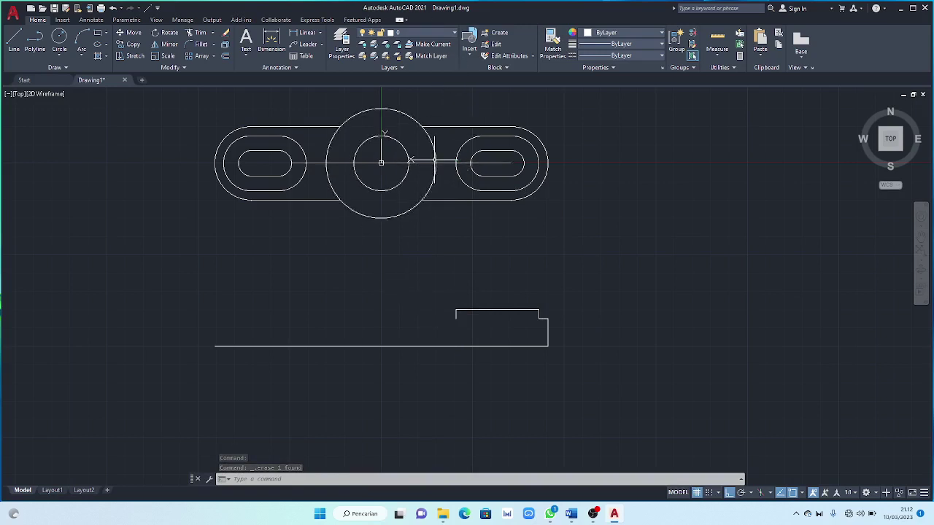
key(Return)
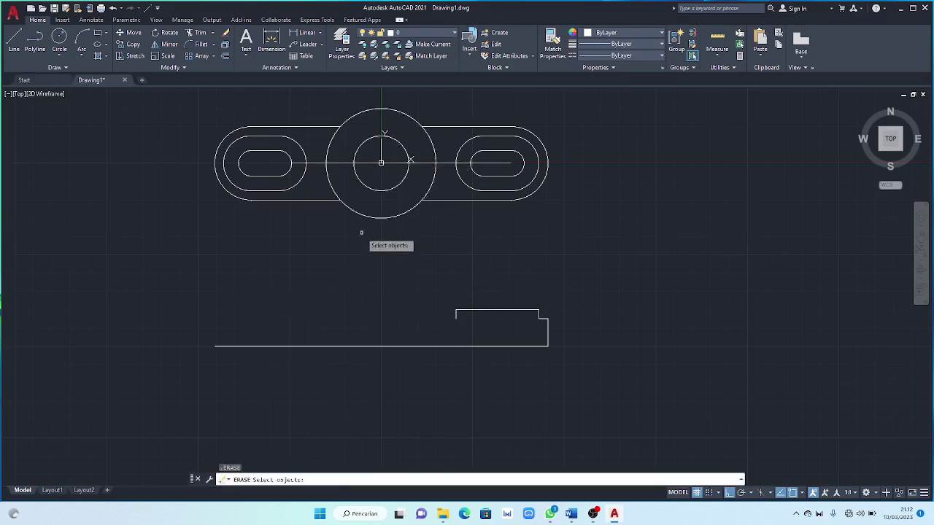
click(14, 40)
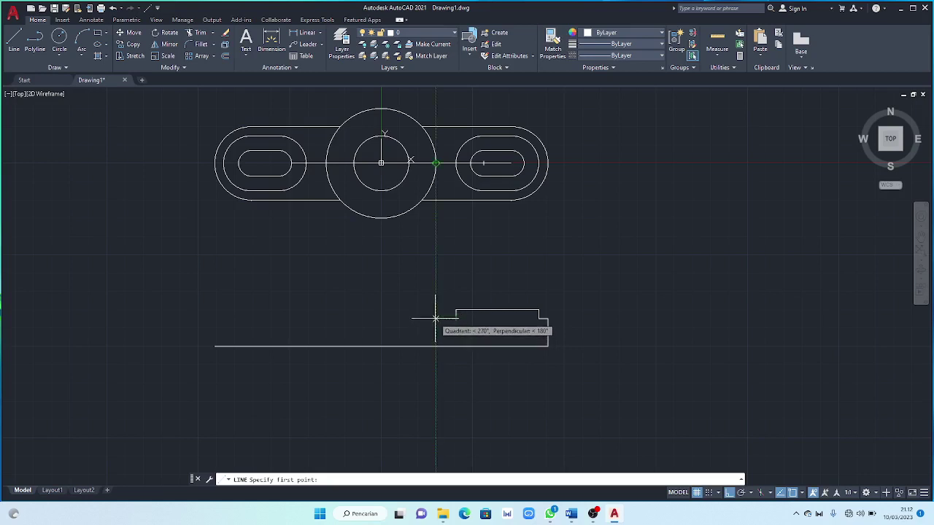
click(435, 318)
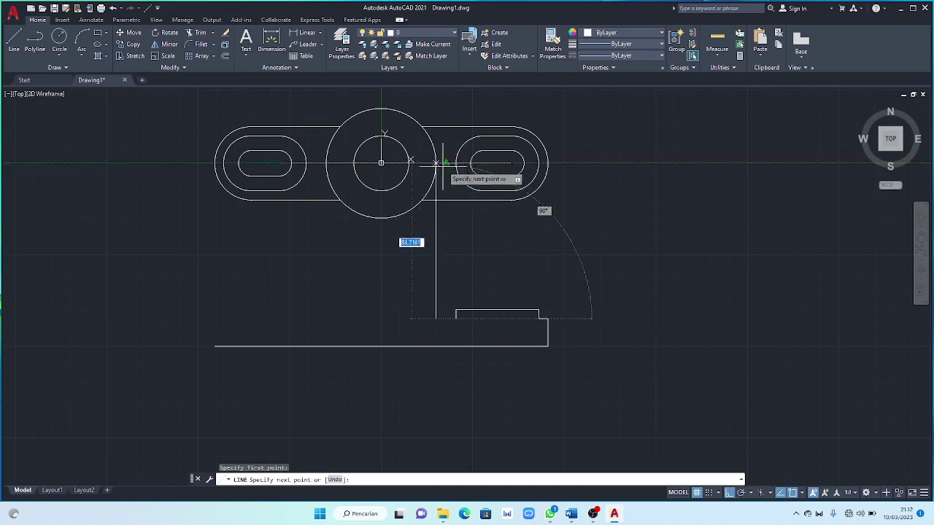
key(Escape)
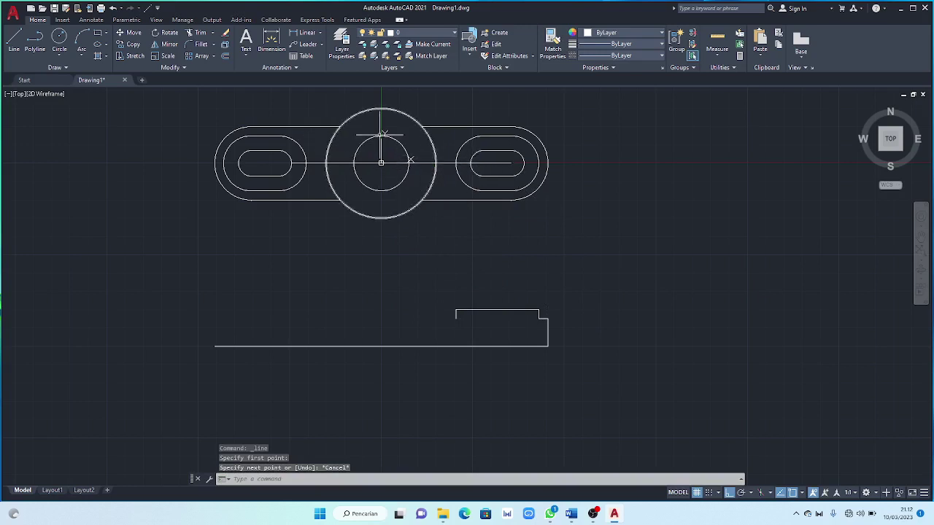
Draw a short ledge from the step's inner corner, then a 25-high, 60-wide central block
click(25, 45)
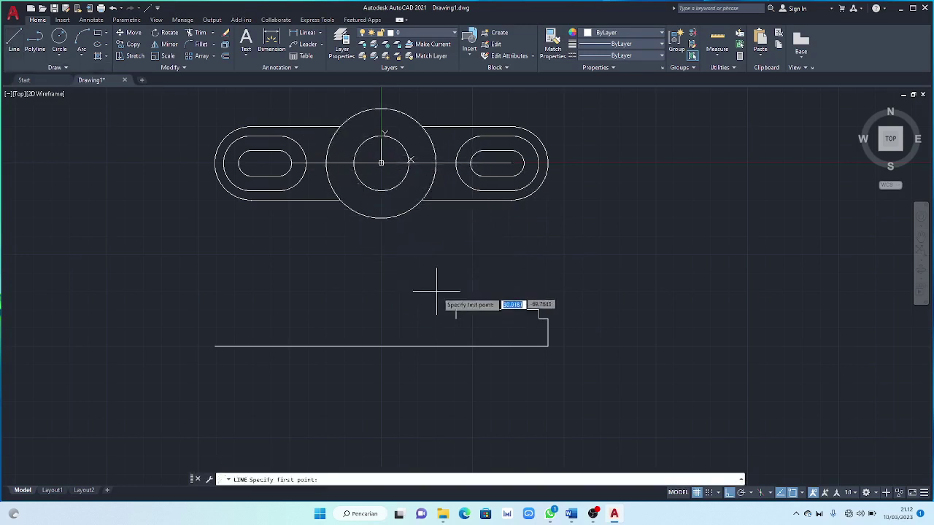
click(456, 312)
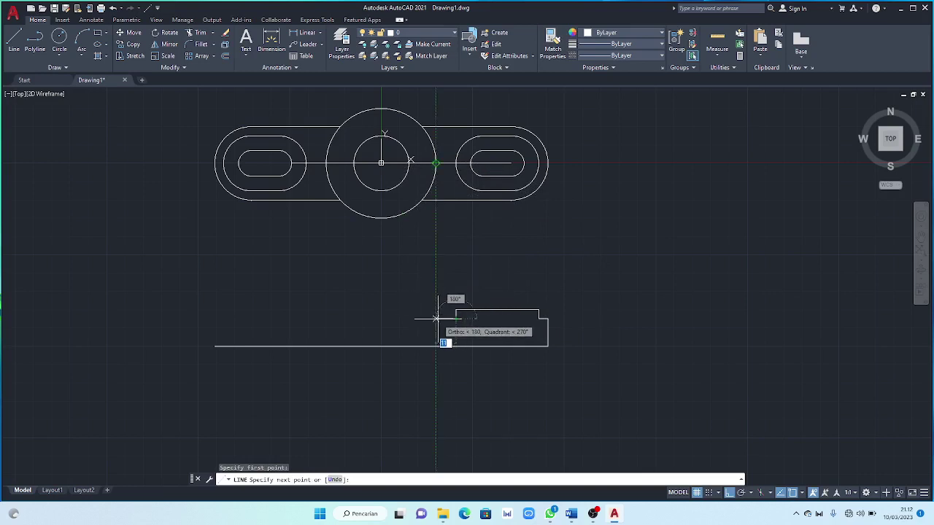
click(435, 318)
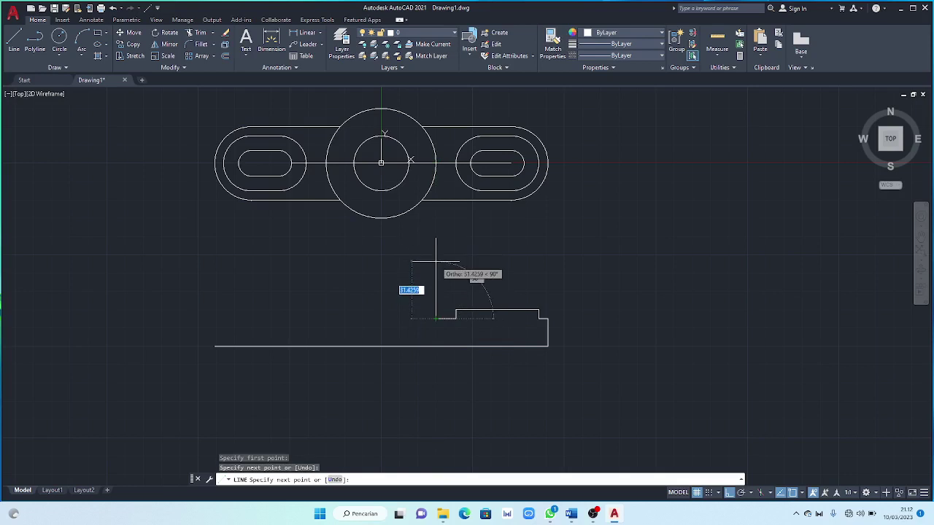
text(25)
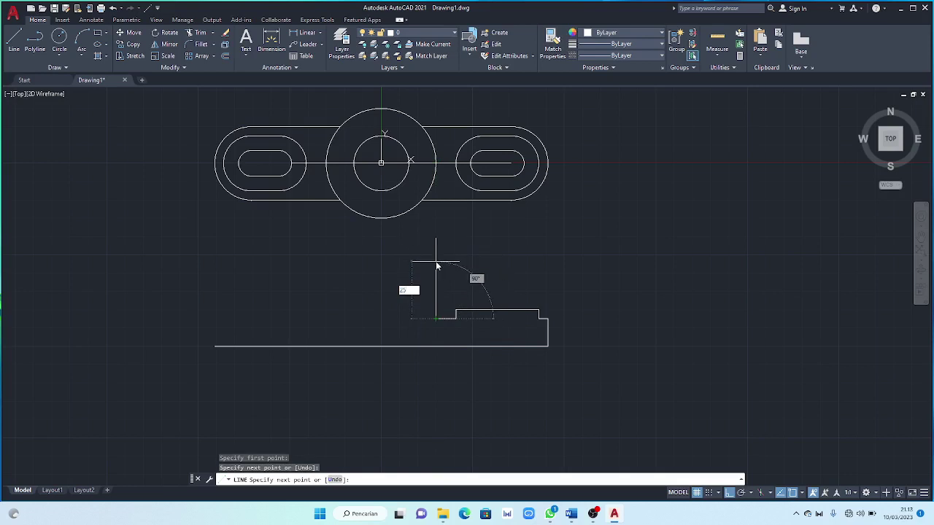
key(Return)
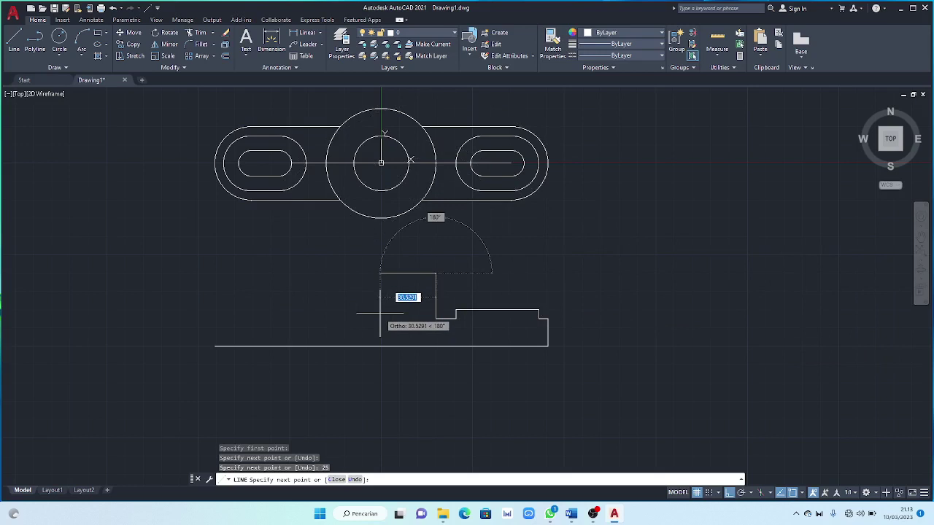
text(60)
key(Return)
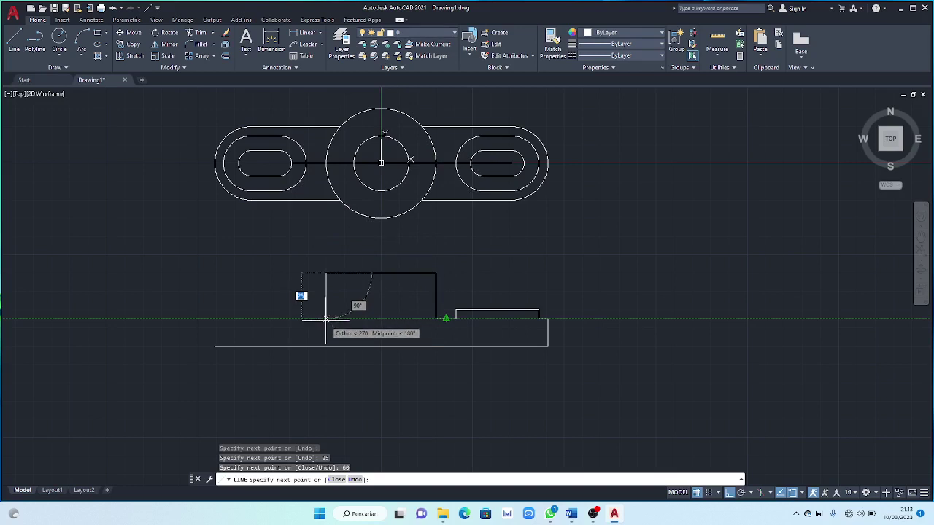
click(326, 318)
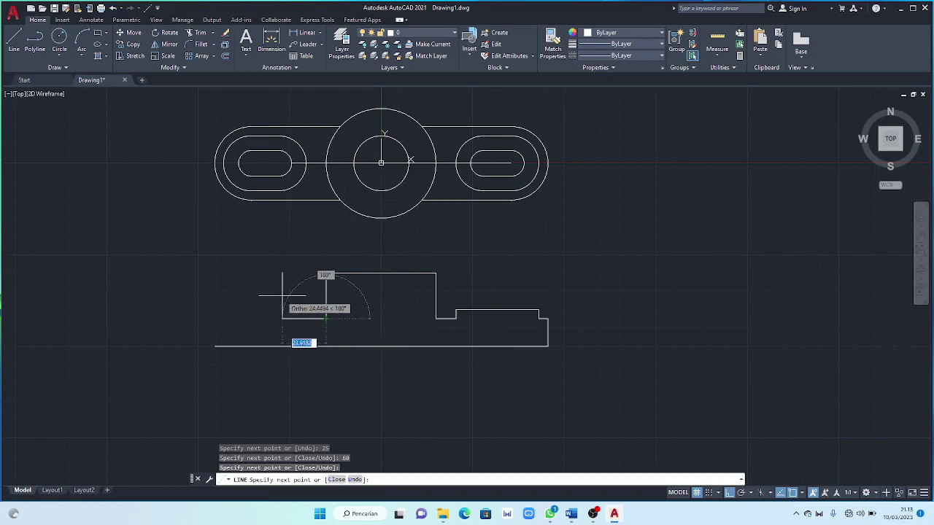
key(Escape)
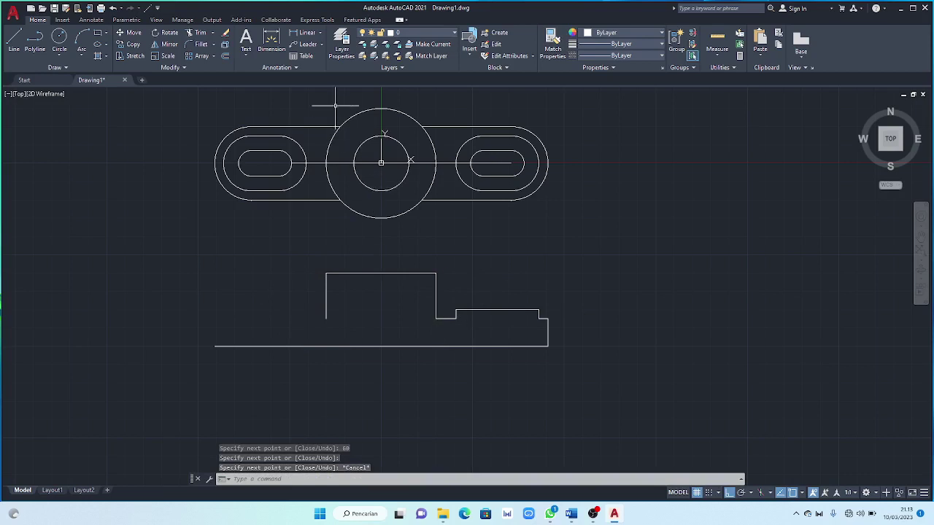
click(271, 40)
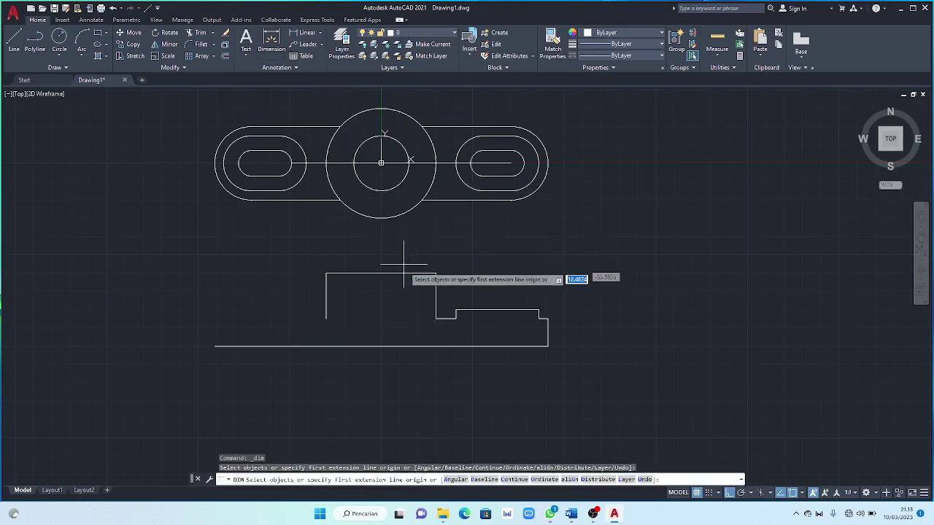
click(435, 319)
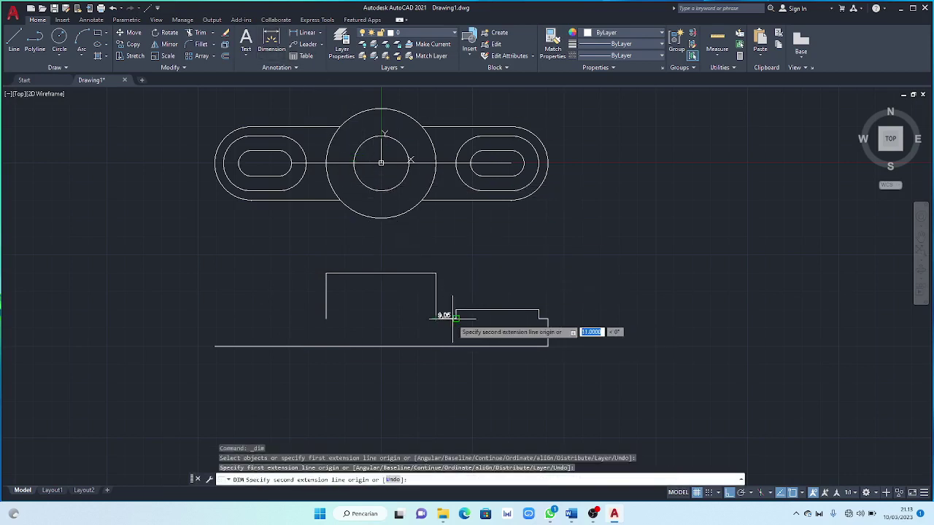
click(456, 318)
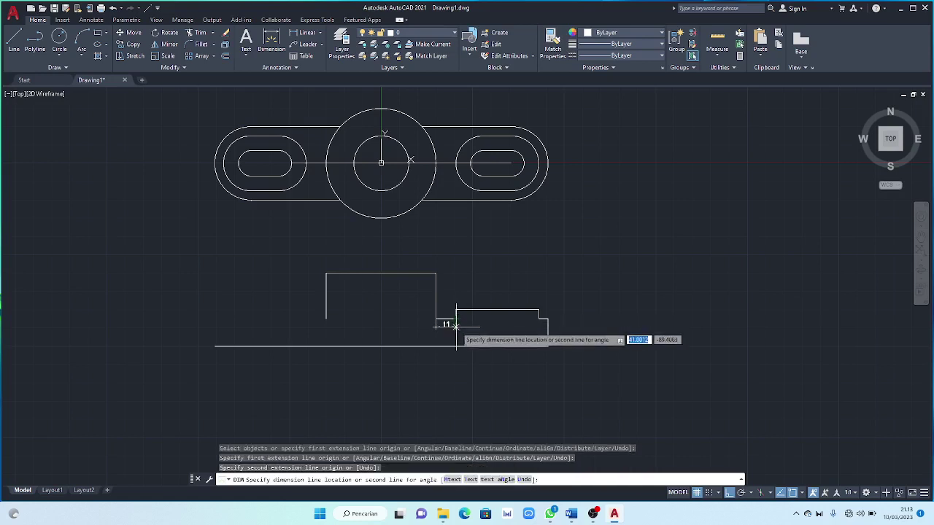
key(Escape)
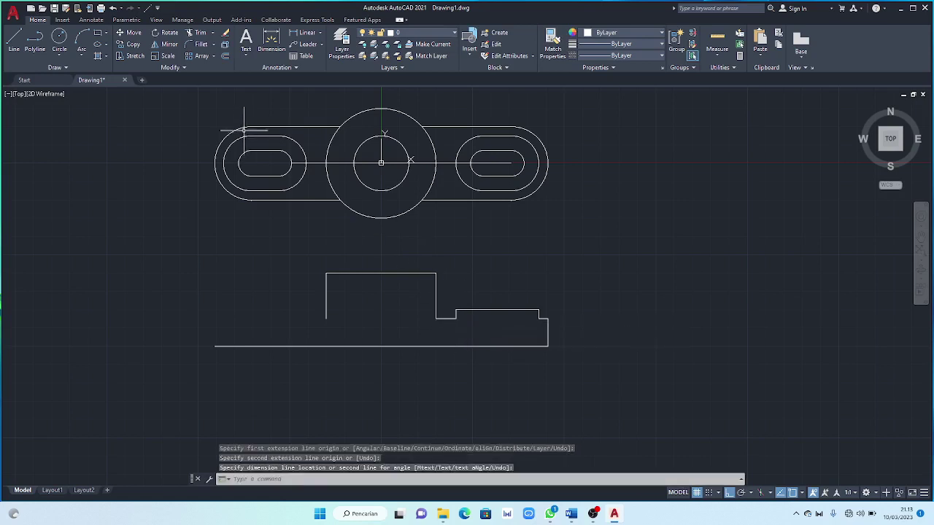
Draw the left step from the block's corner: 11 left, 5 up, 45 left, 5 down, 5 left, down to base
click(15, 40)
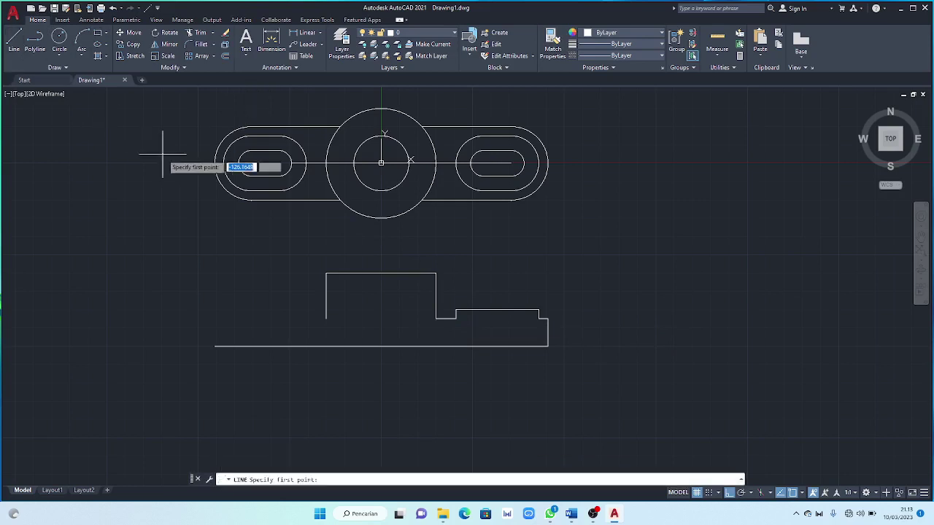
click(326, 319)
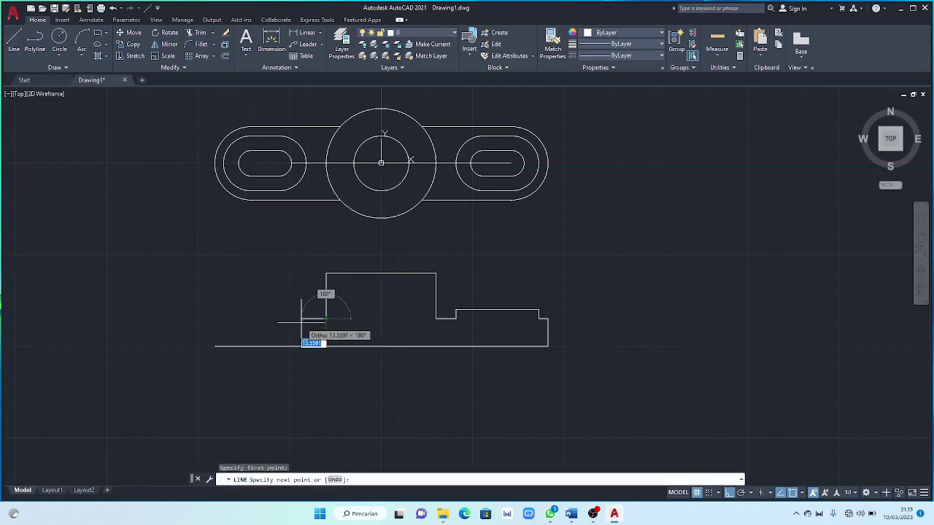
text(11)
key(Return)
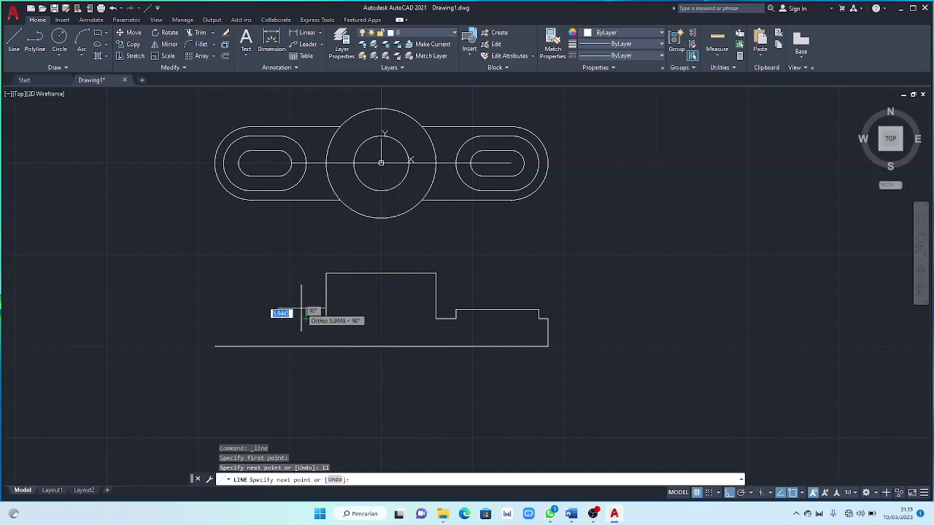
text(1)
key(Return)
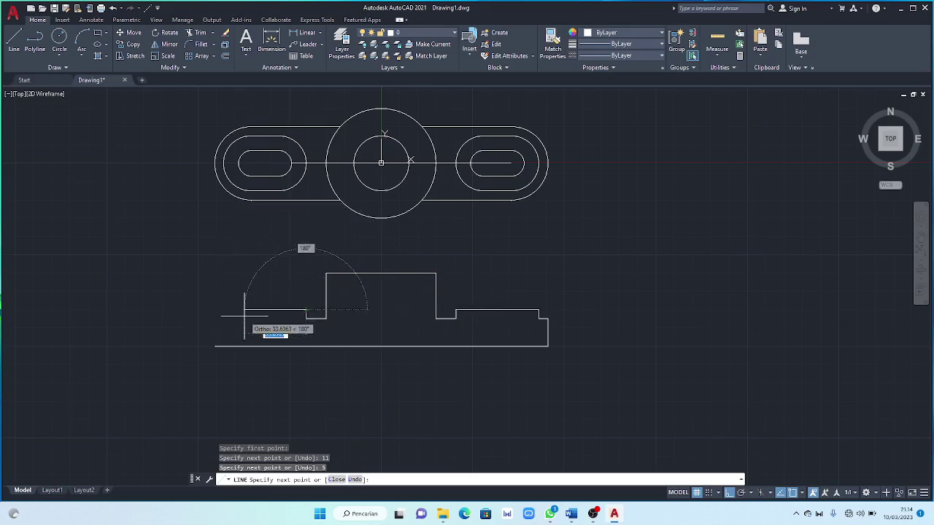
text(45)
key(Return)
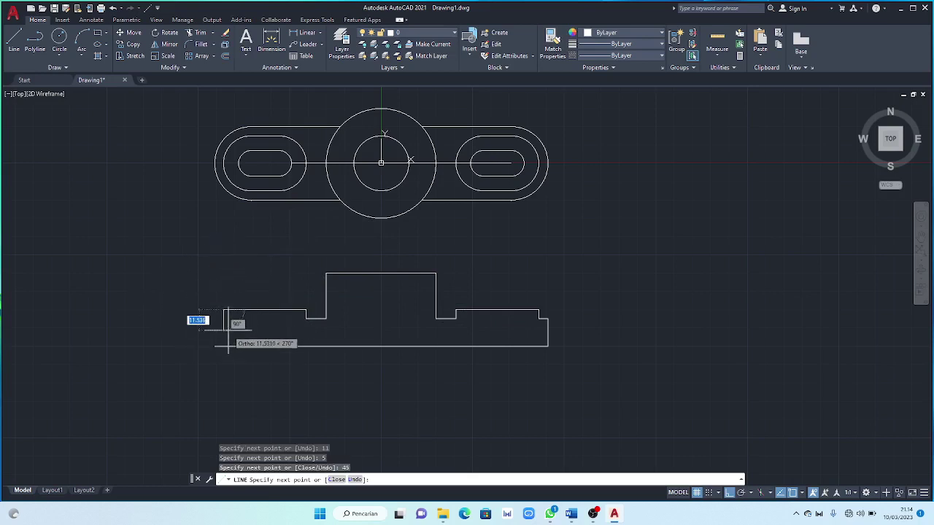
text(5)
key(Return)
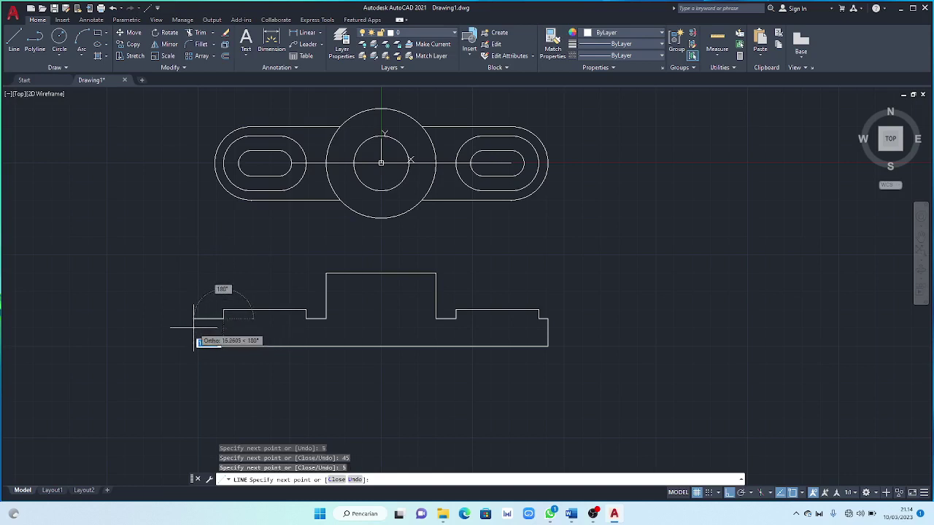
text(5)
key(Return)
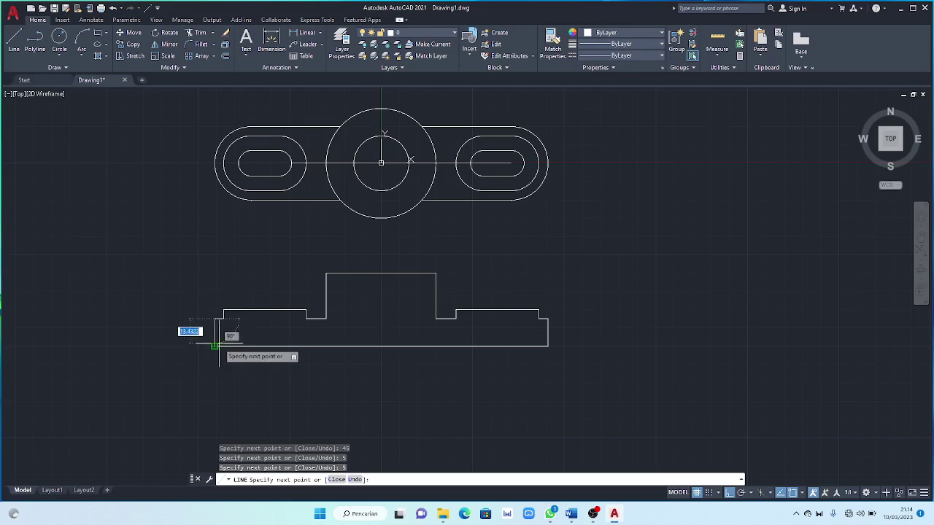
key(Return)
key(Escape)
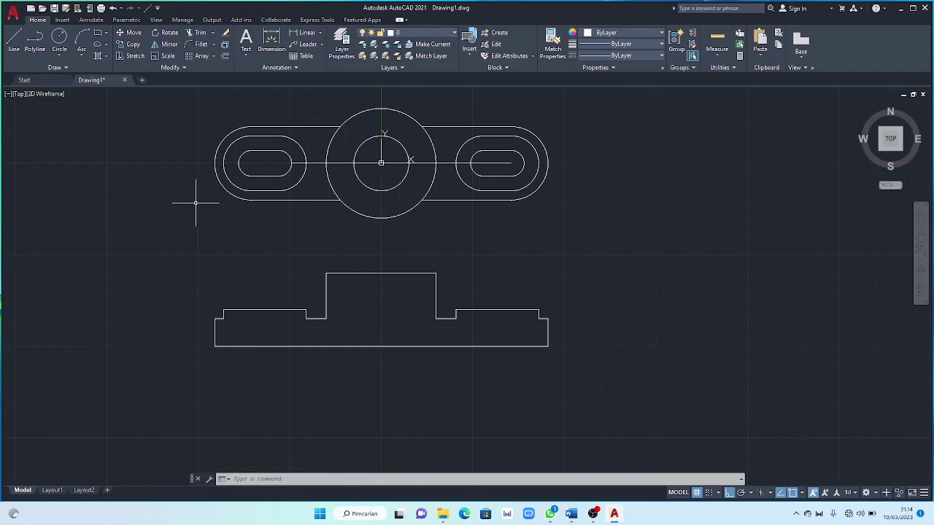
Draw a 60 × 40 side-view rectangle left of the front view, level with its baseline
middle_drag(296, 259, 632, 274)
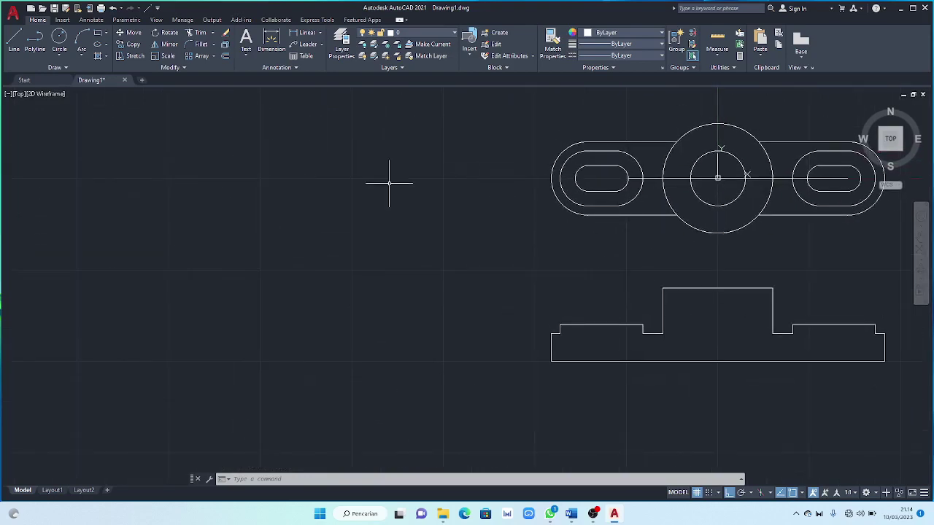
click(14, 42)
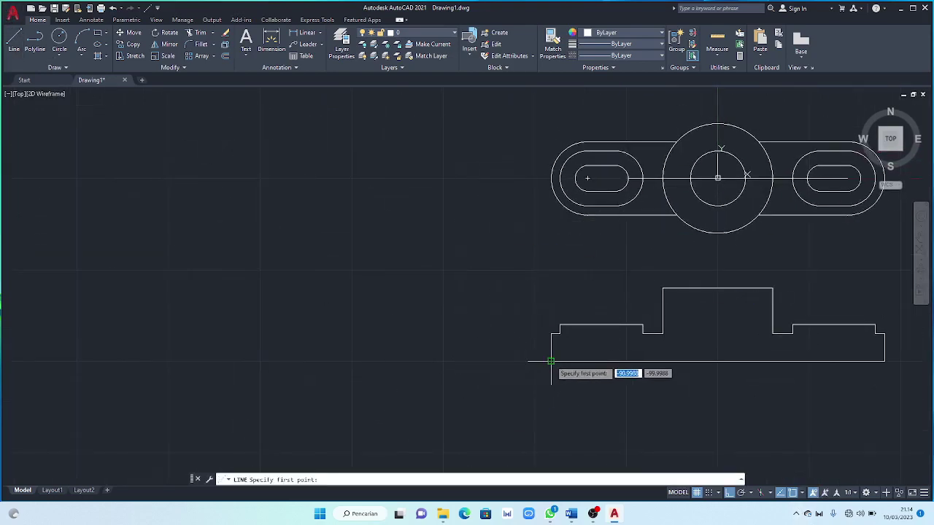
click(442, 361)
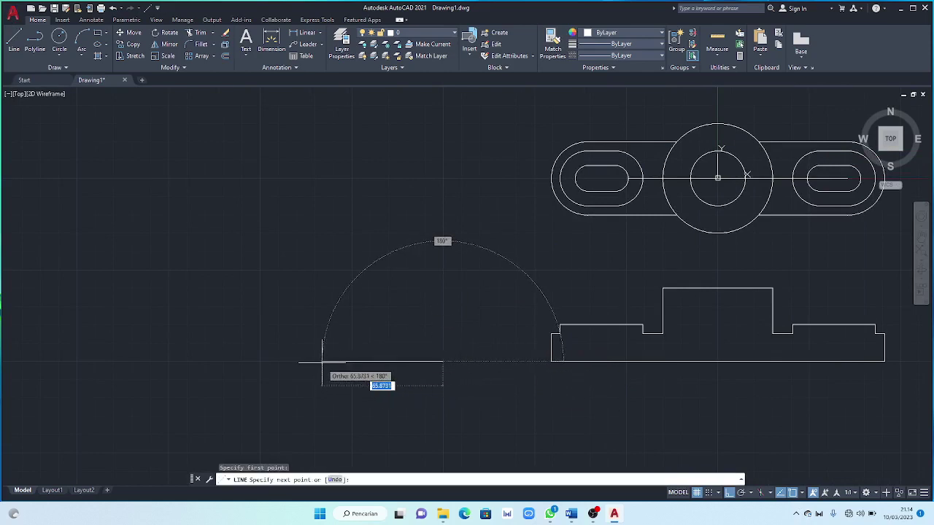
text(4)
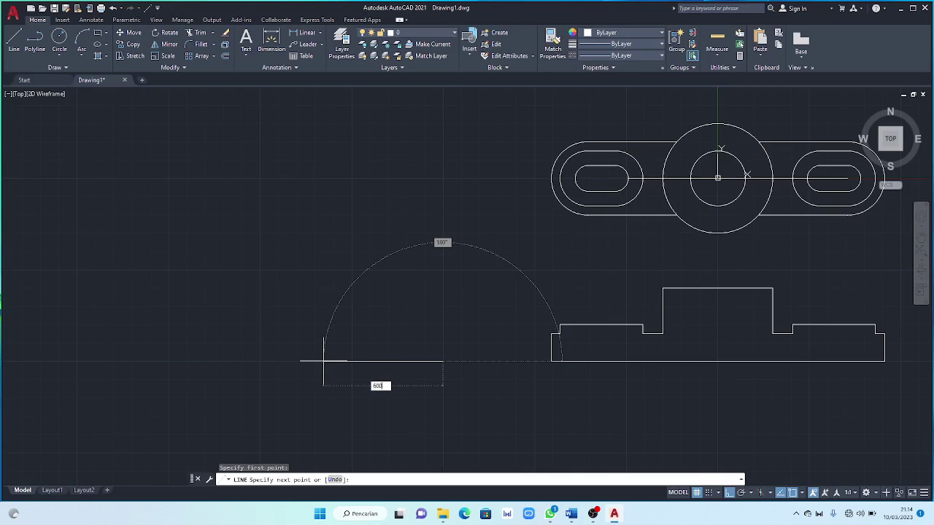
key(Return)
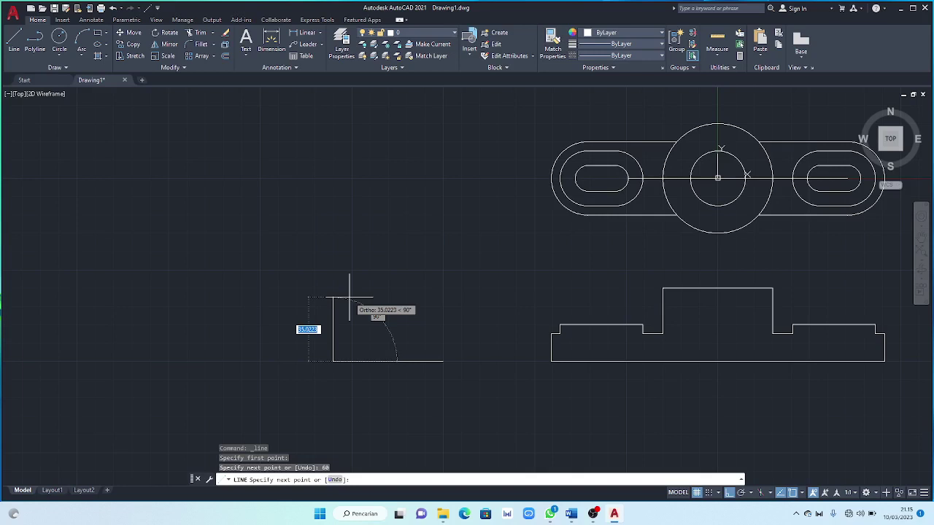
text(40)
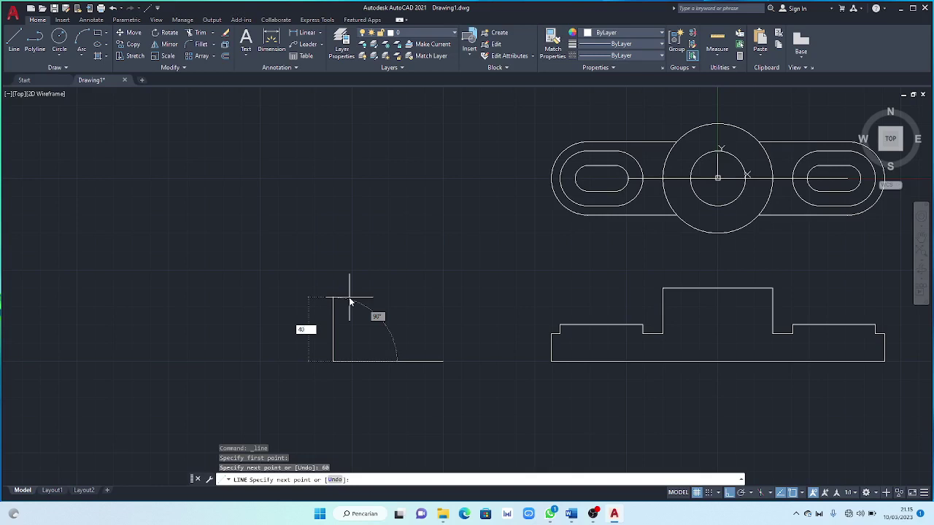
key(Return)
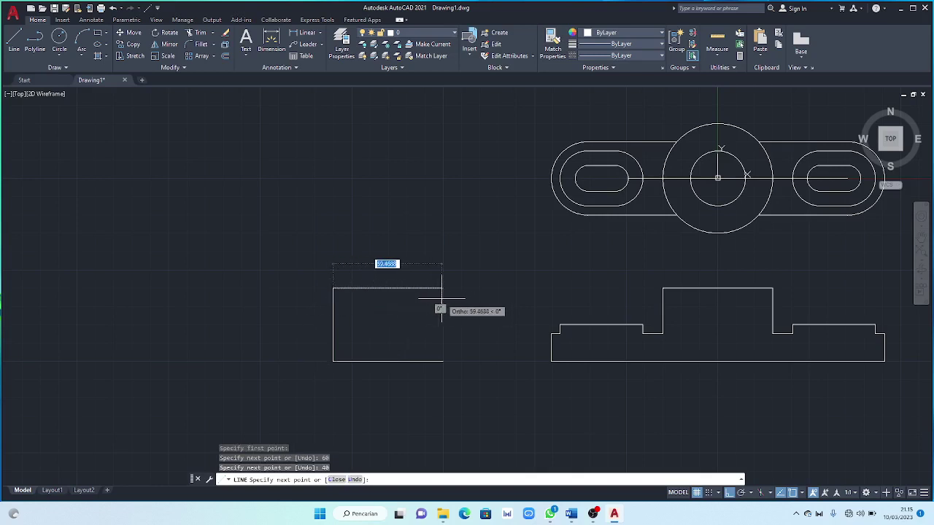
text(60)
key(Return)
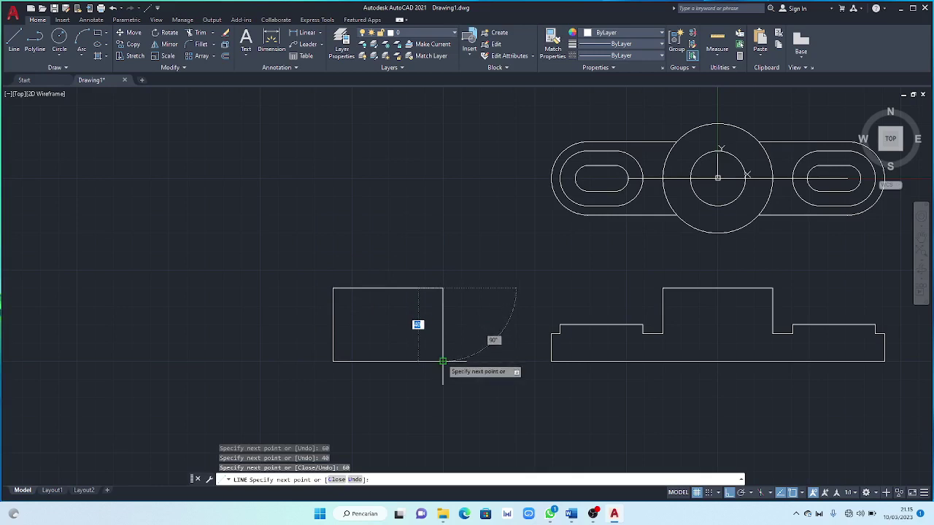
click(442, 360)
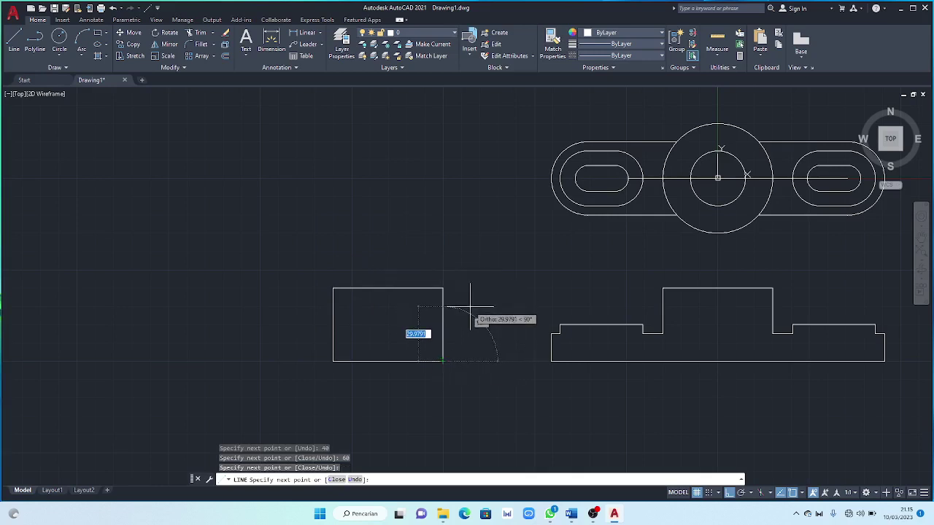
key(Escape)
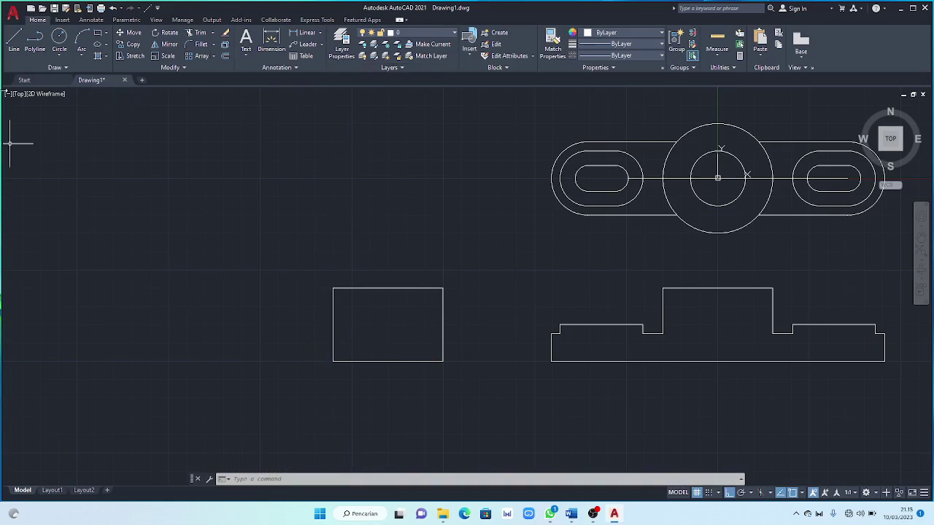
Draw a vertical centre line from the rectangle's top midpoint to its bottom midpoint
click(14, 41)
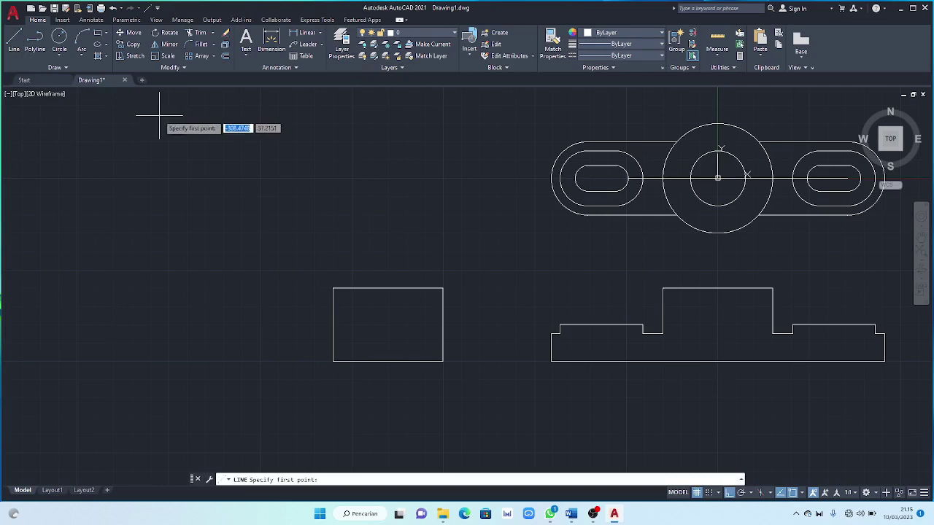
click(388, 289)
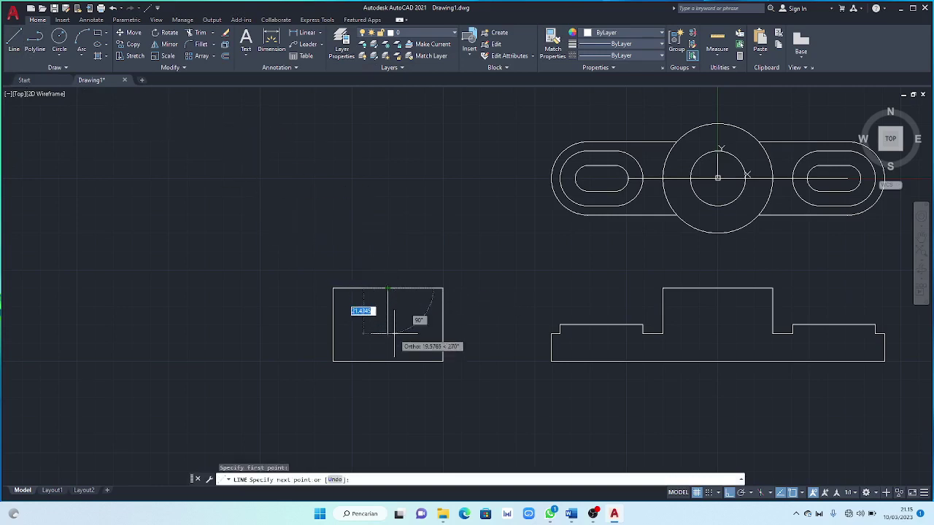
click(387, 362)
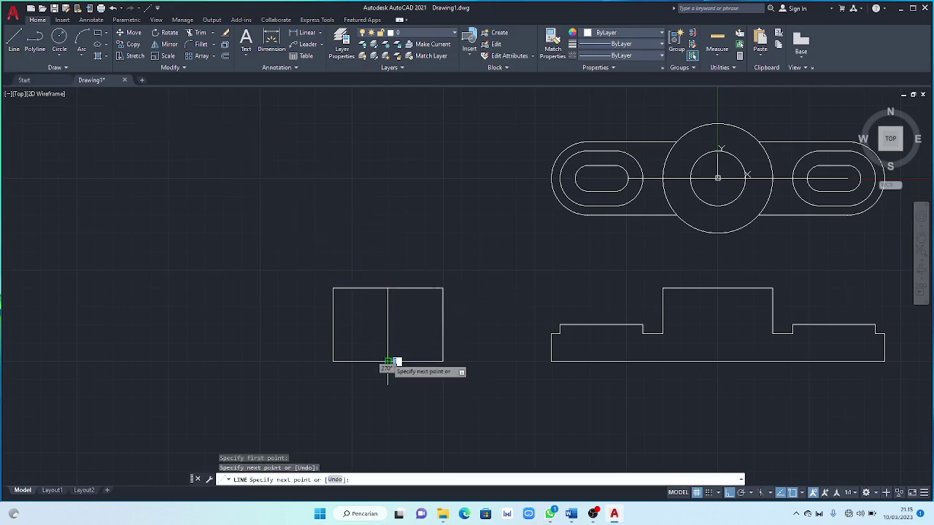
key(Escape)
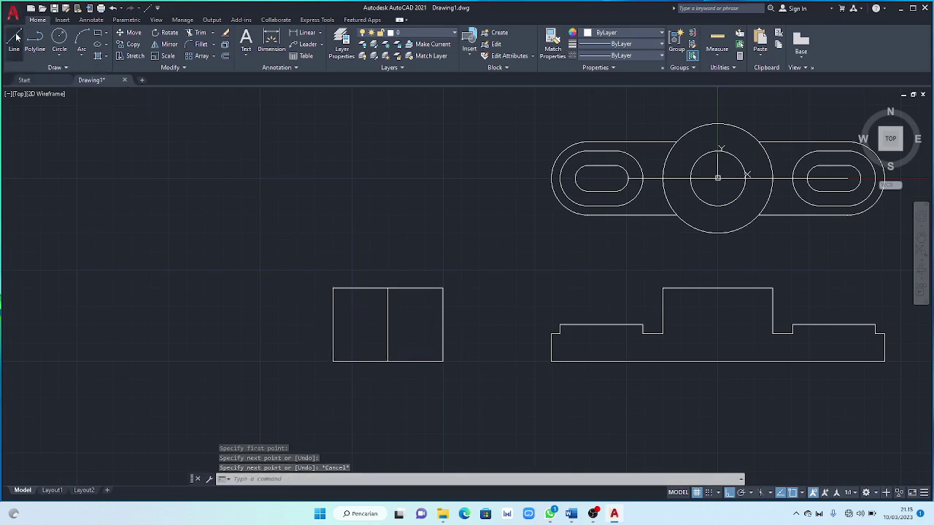
Start the inner profile at the bottom midpoint: 20 left, 15 up, 5 right, 5 up
click(14, 40)
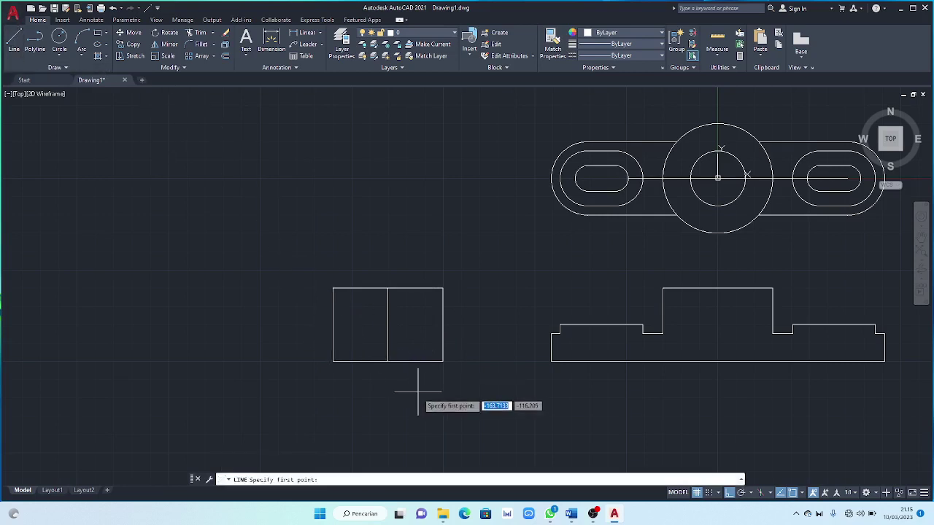
click(387, 361)
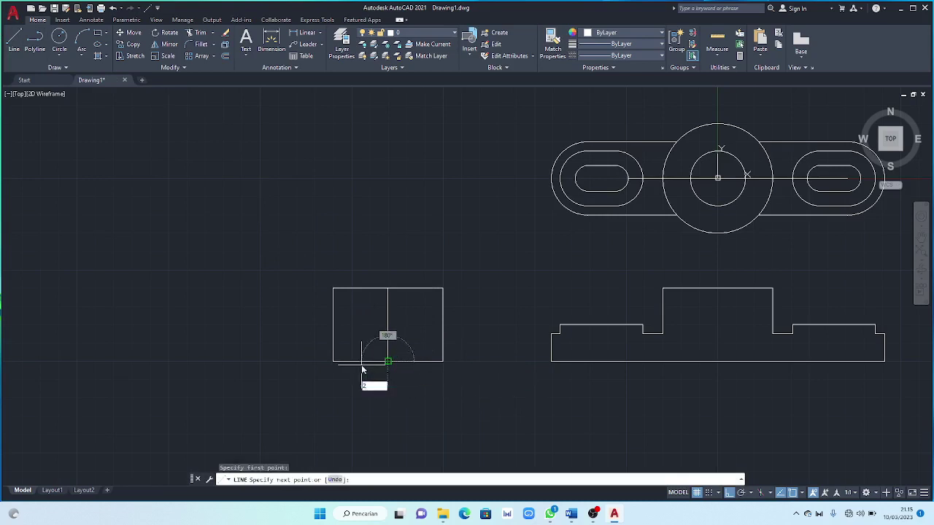
text(0)
key(Return)
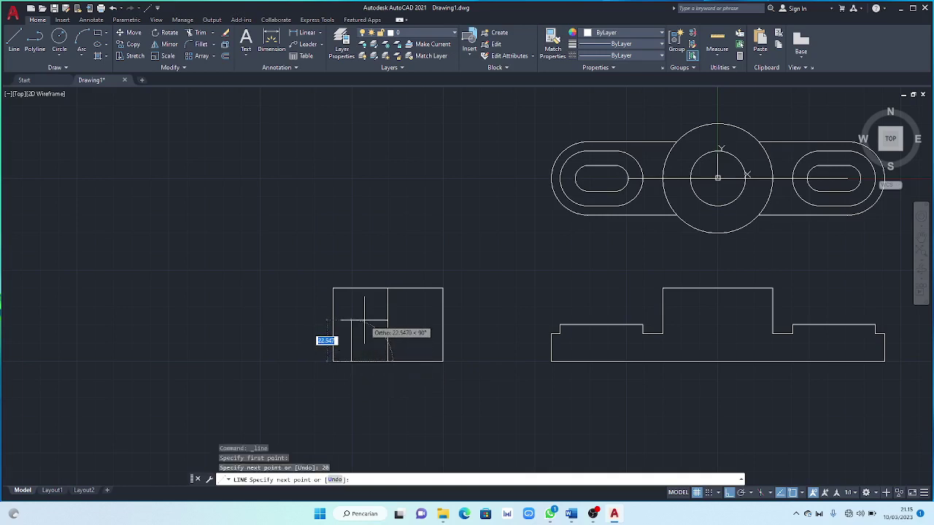
text(15)
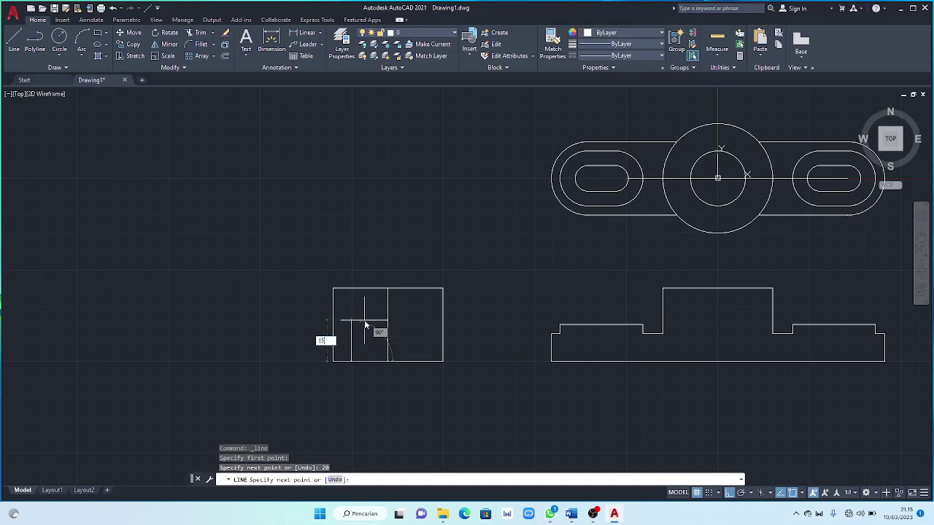
key(Return)
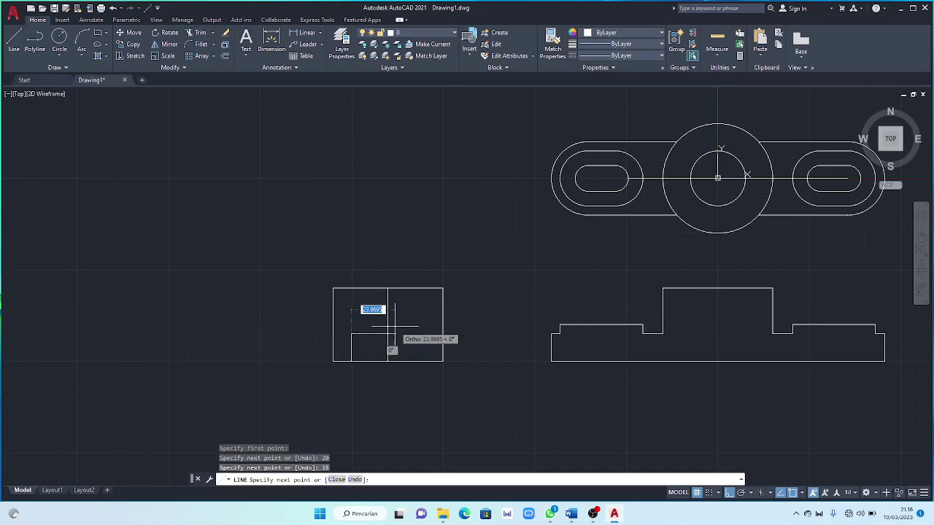
text(5)
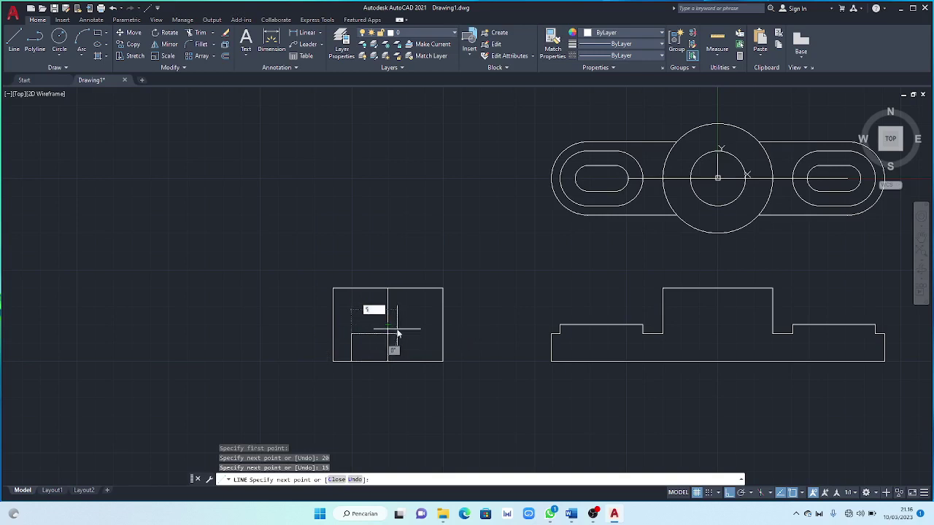
key(Return)
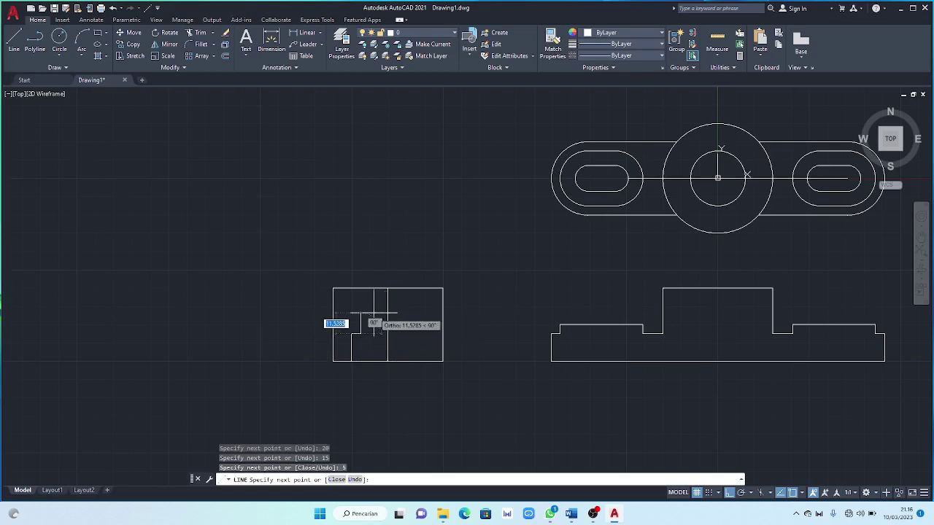
text(5)
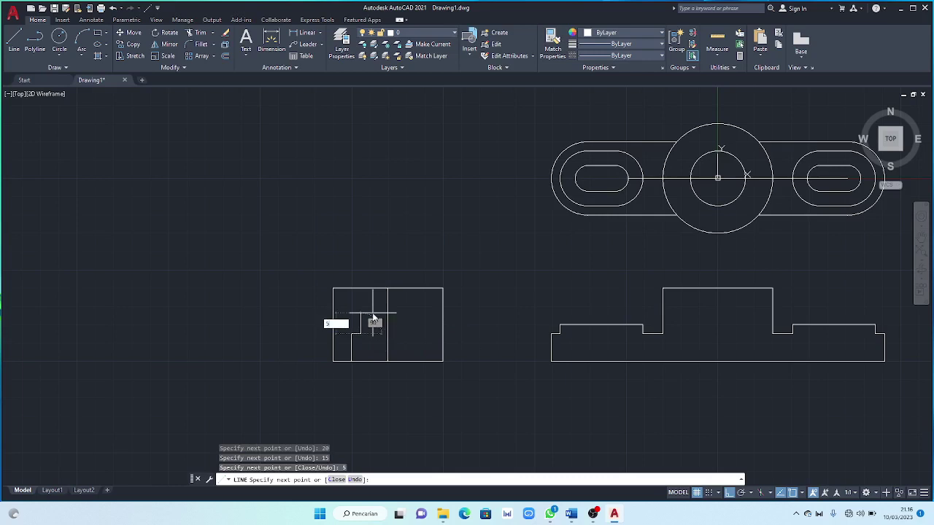
key(Return)
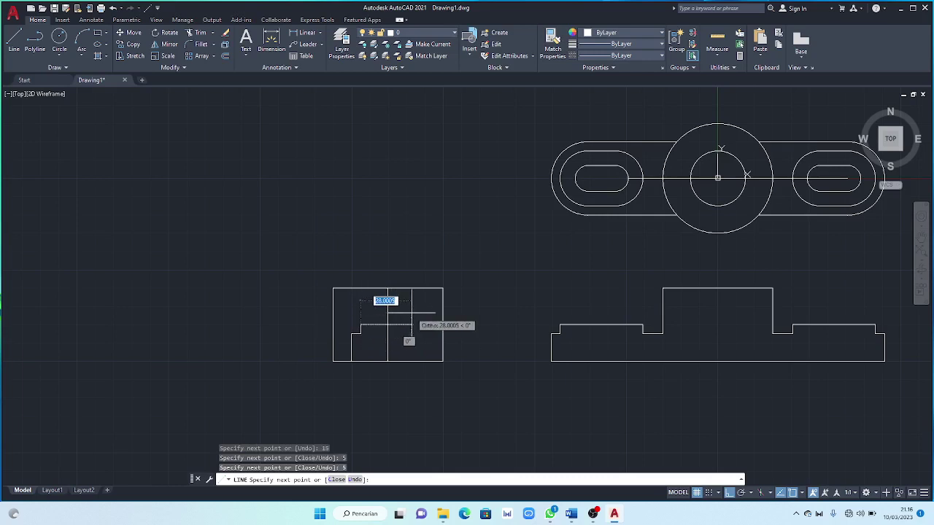
Complete the profile with a 30-unit top, 5 down, 5 right and 15 down to the base
text(30)
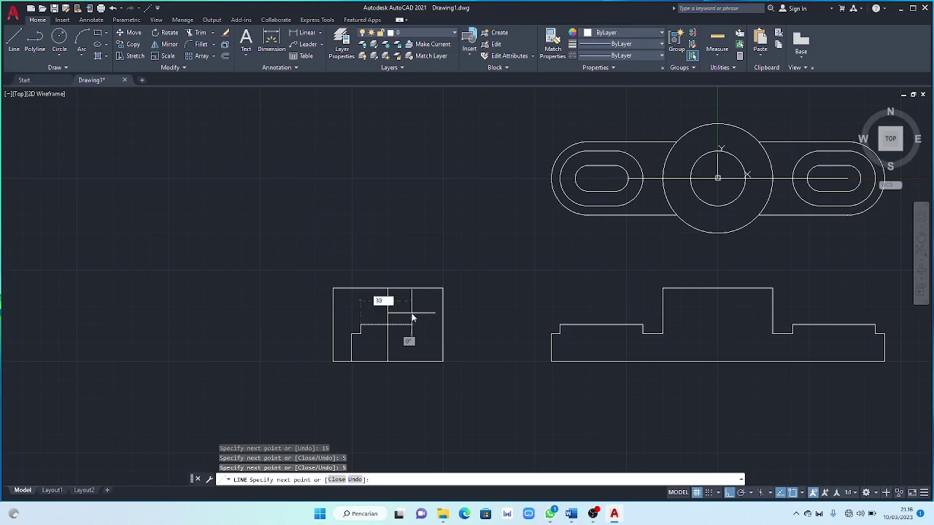
key(Return)
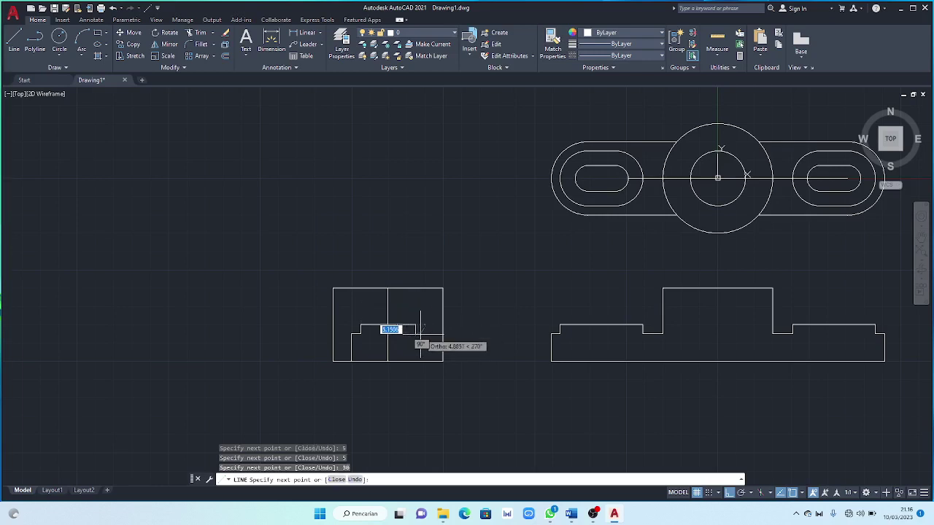
text(5)
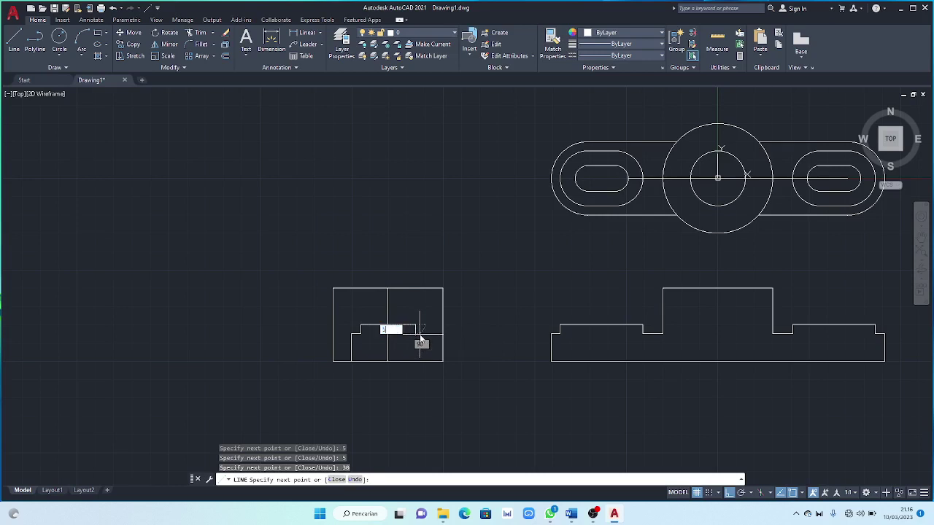
key(Return)
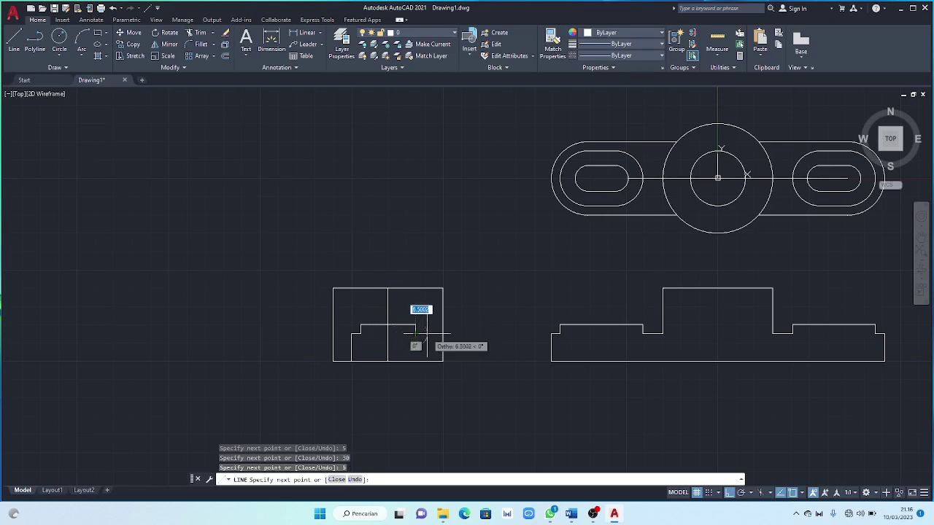
text(5)
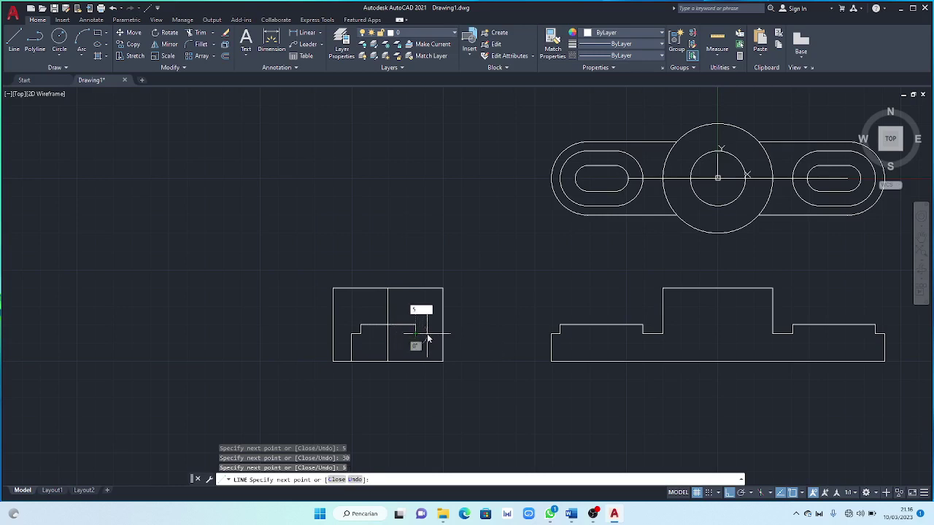
key(Return)
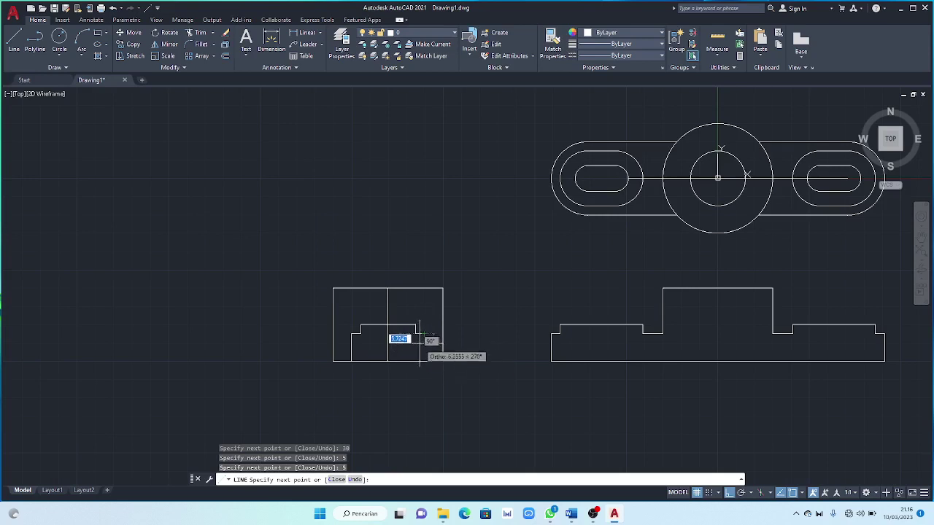
text(5)
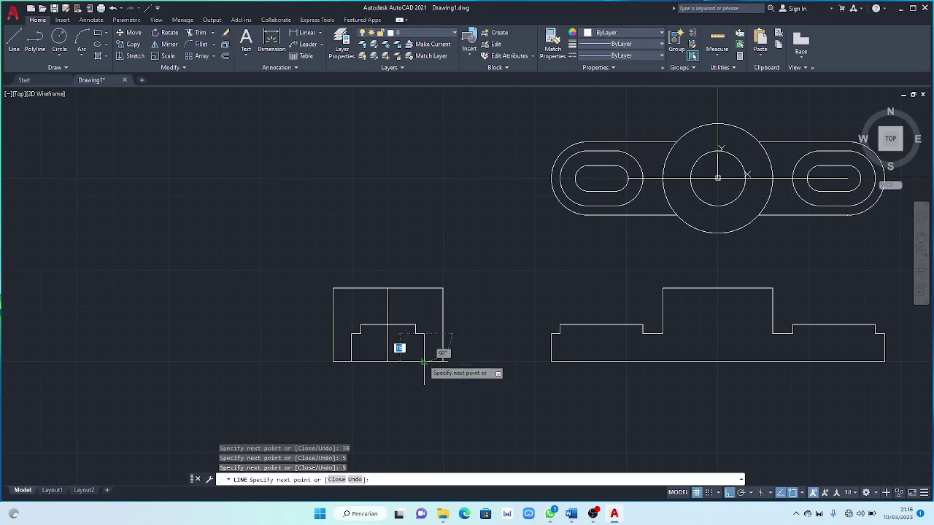
key(Return)
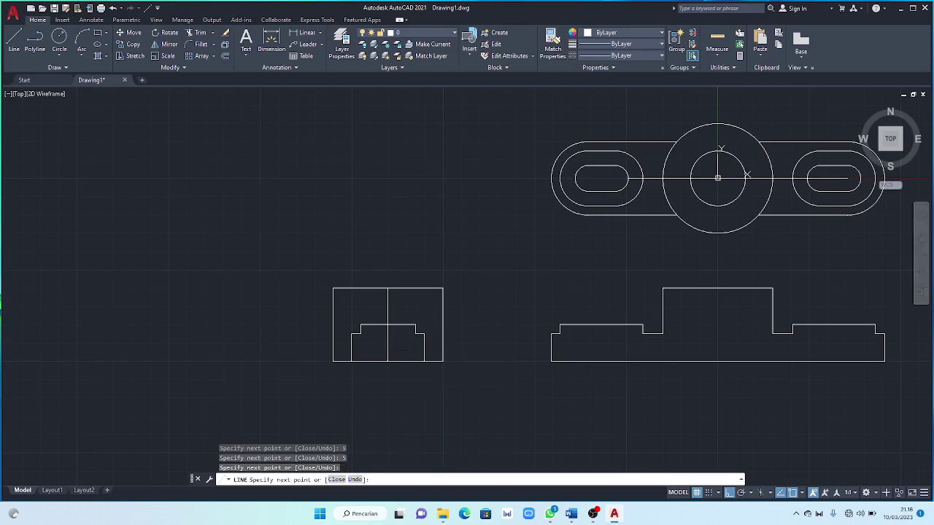
key(Escape)
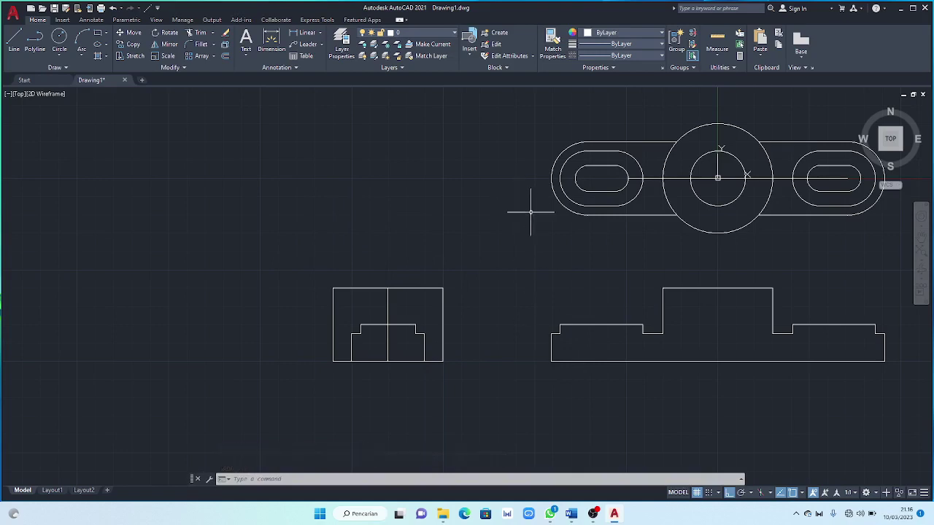
scroll(530, 213, up, 2)
middle_drag(518, 205, 426, 219)
scroll(394, 217, down, 2)
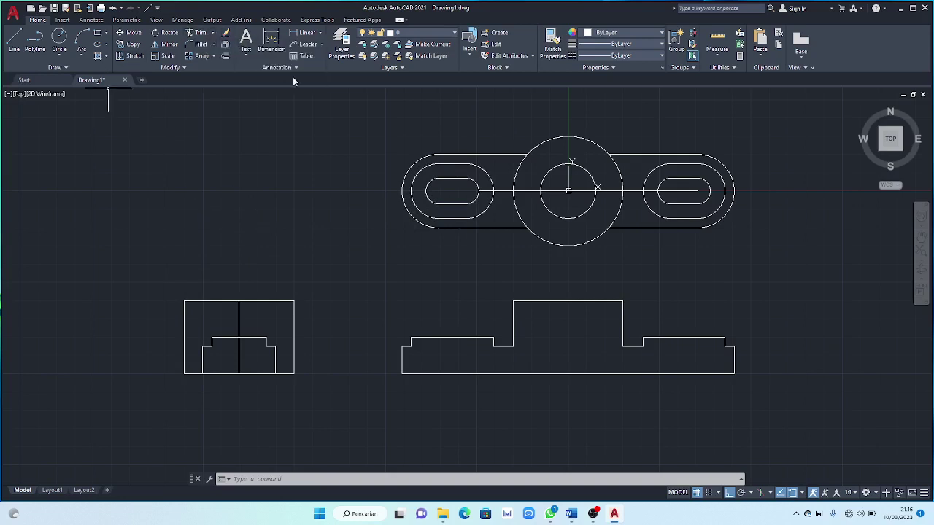
Start FILLET with the Radius option, then view the Word reference sketch noting R2.5 rounds
click(214, 46)
click(211, 77)
text(r)
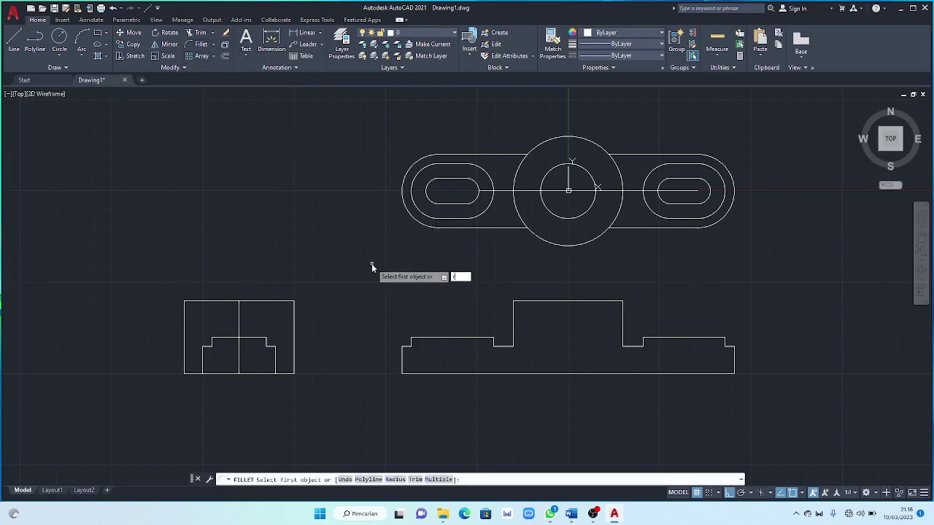
key(Return)
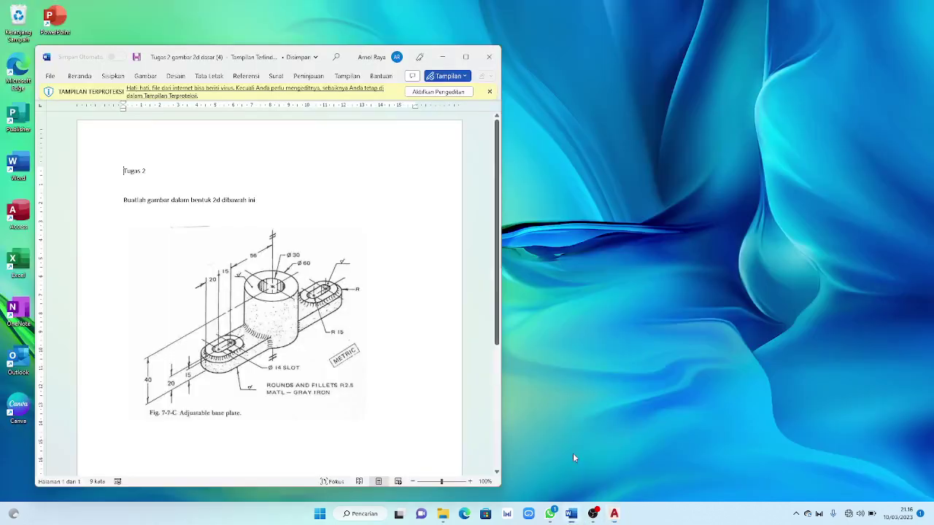
click(573, 453)
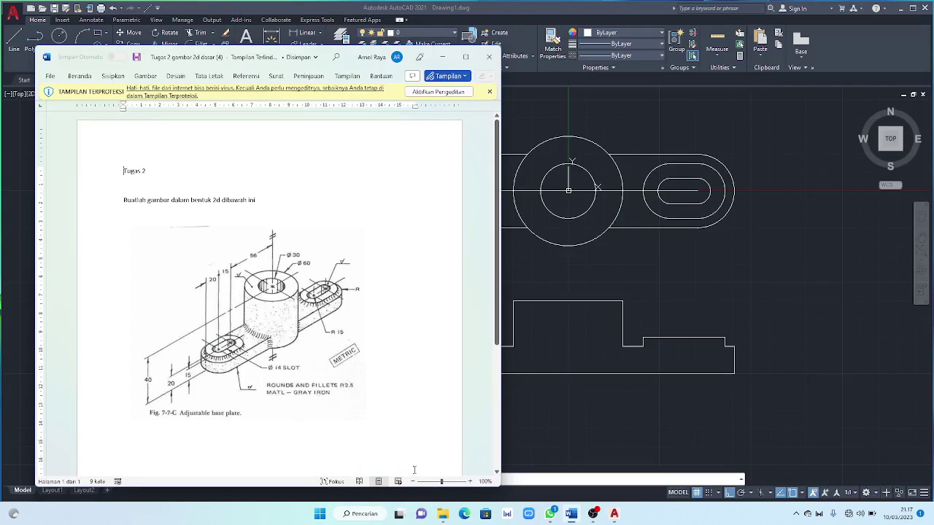
mouse_move(592, 514)
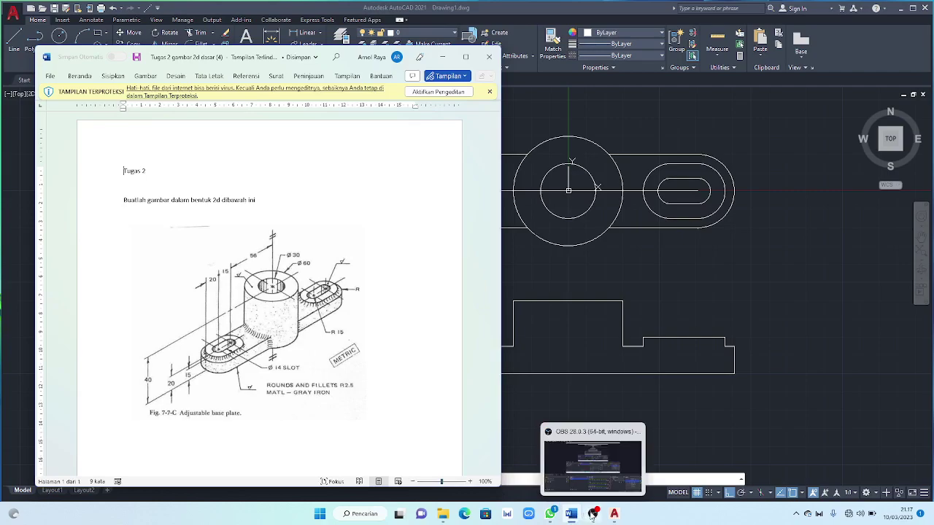
Minimize the Word reference sketch and return to AutoCAD's fillet radius prompt
click(596, 466)
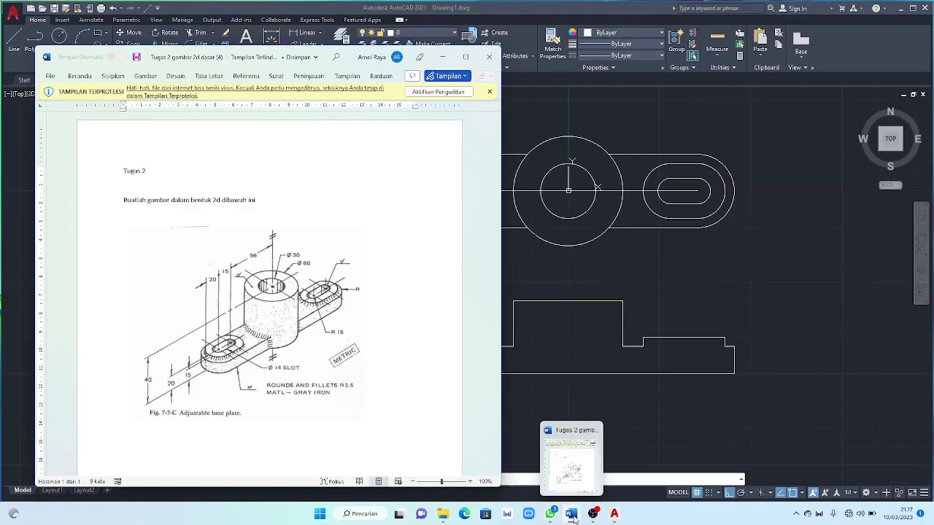
click(615, 490)
text(2.5)
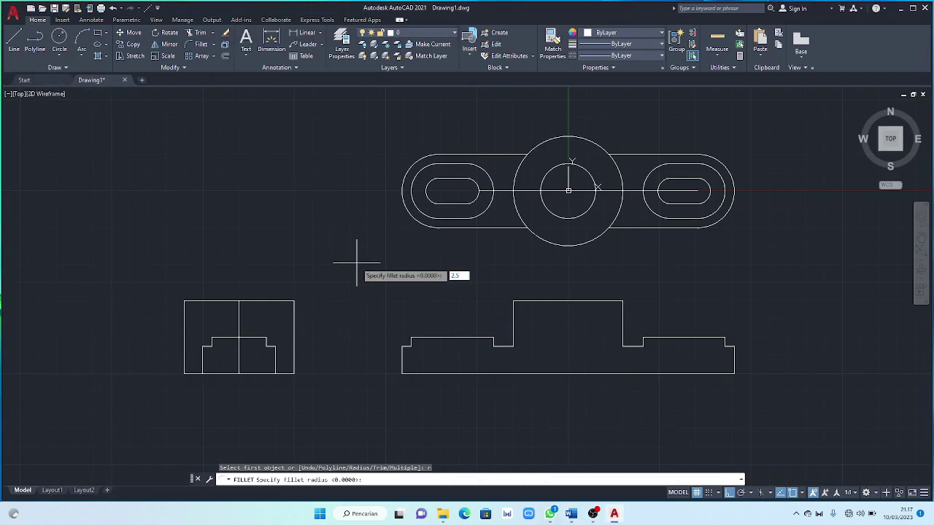
Round the front view's two notch corners and two step corners with R2.5 fillets
key(Return)
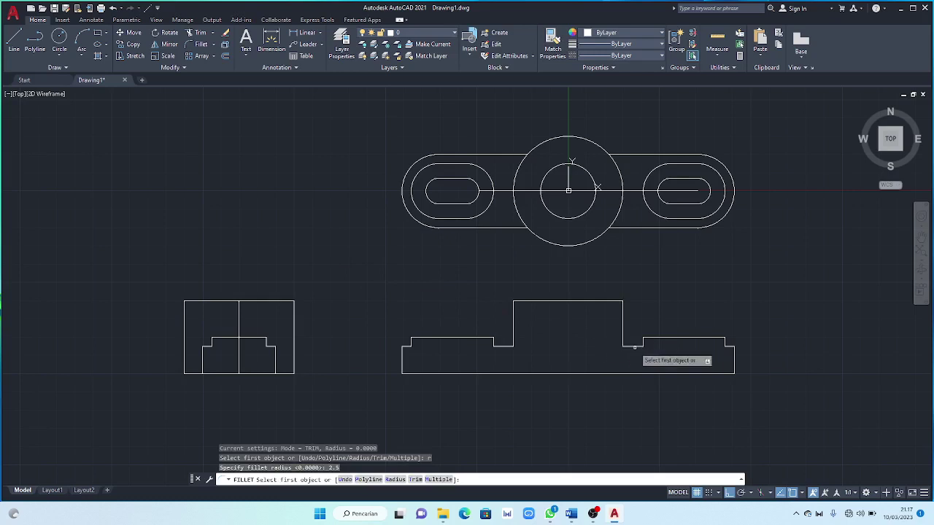
click(633, 346)
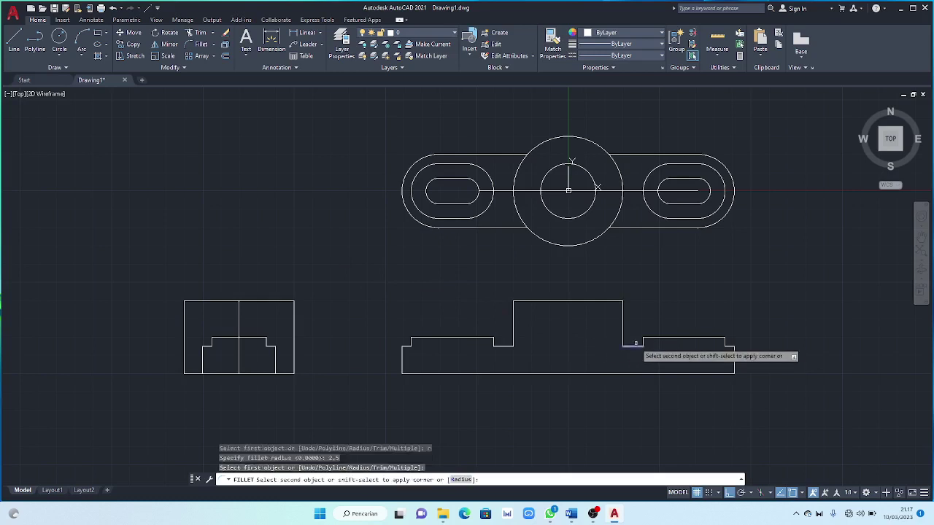
click(643, 341)
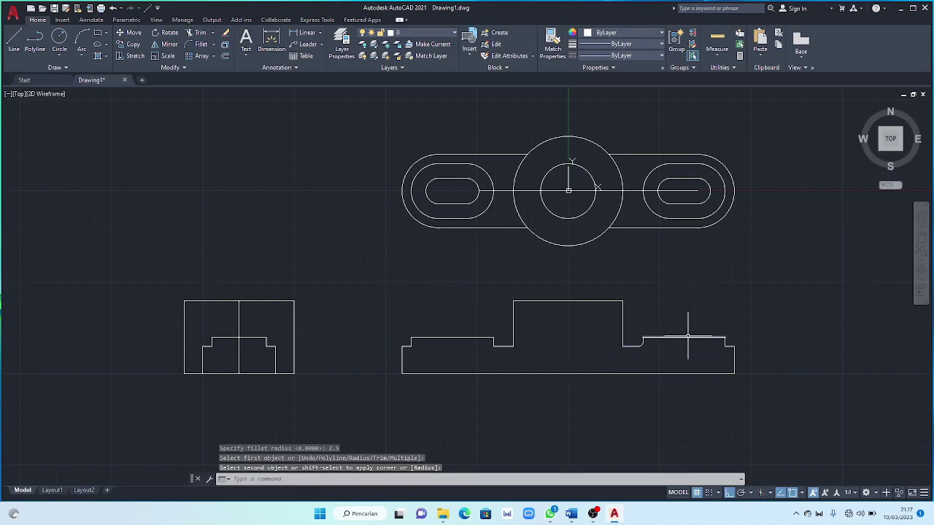
key(Return)
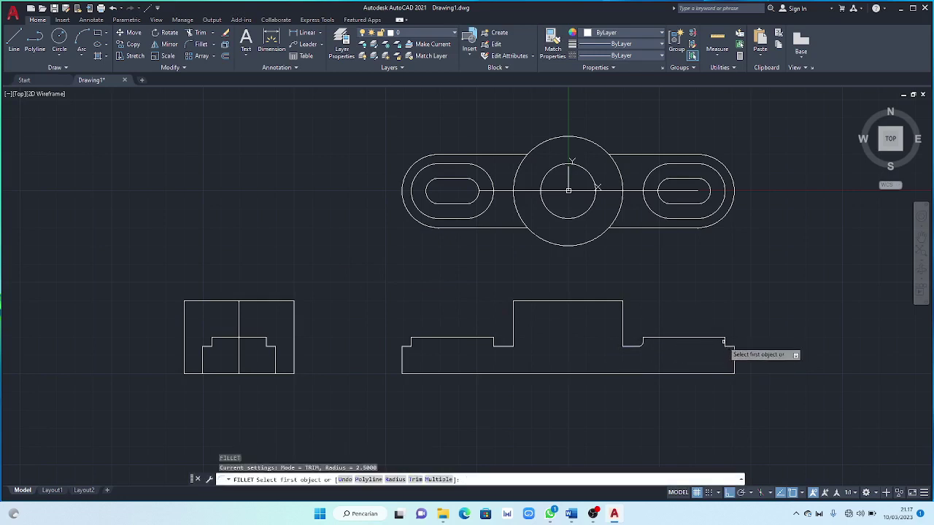
click(725, 342)
click(727, 345)
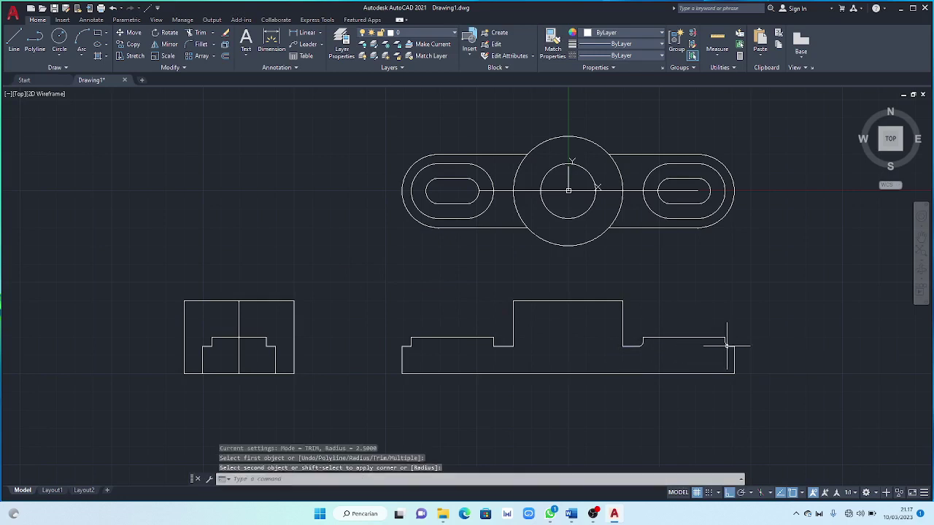
key(Return)
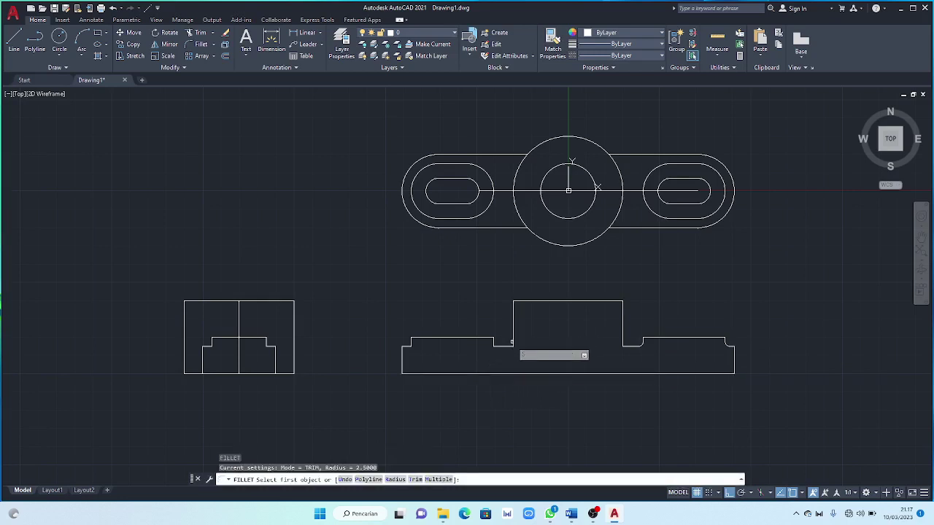
click(513, 340)
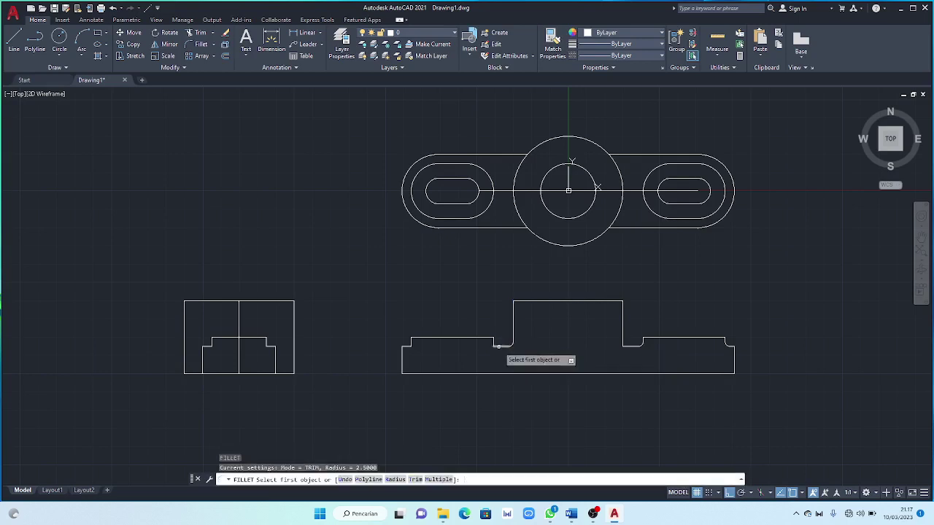
click(494, 341)
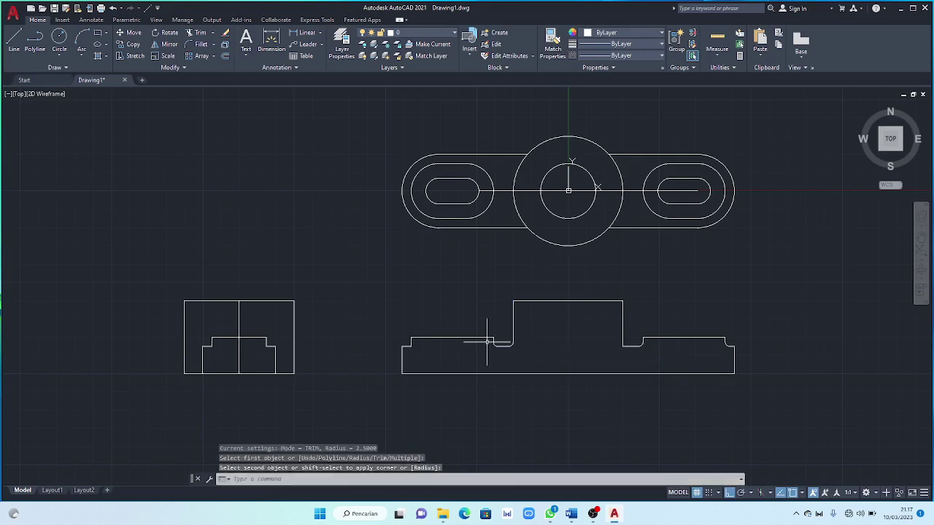
key(Return)
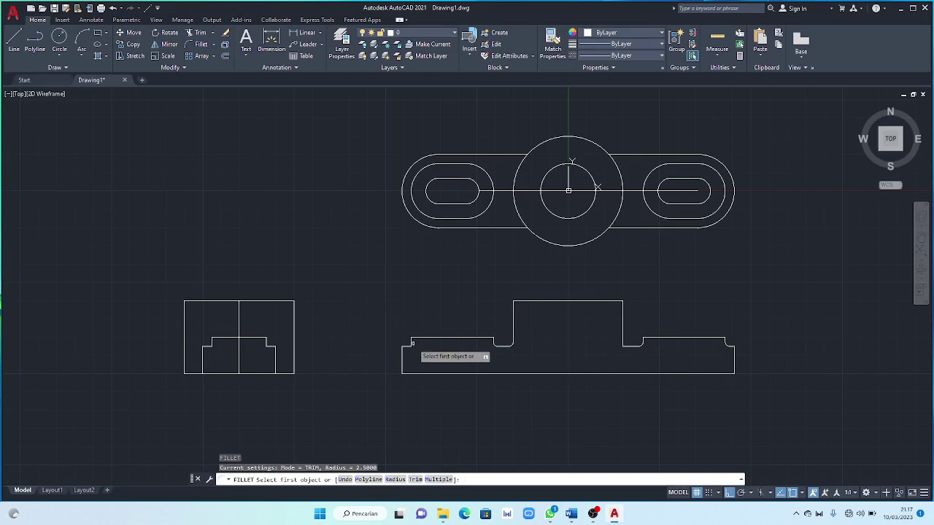
click(411, 341)
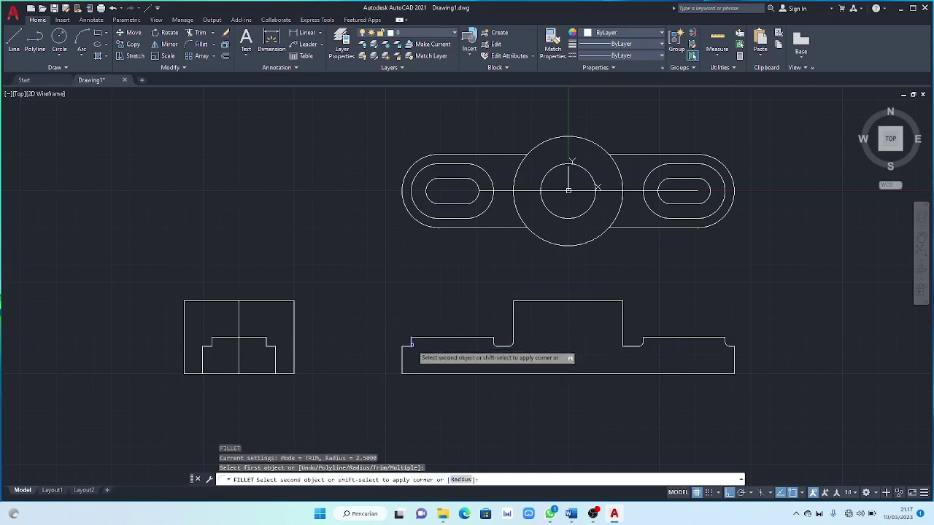
click(405, 344)
Round the side view's right and left step corners with R2.5 fillets
key(Return)
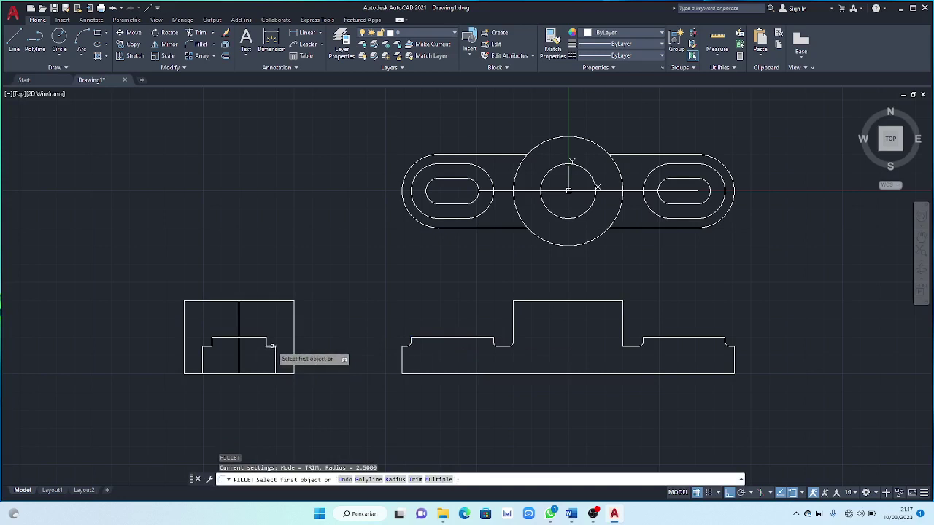
click(269, 345)
click(267, 341)
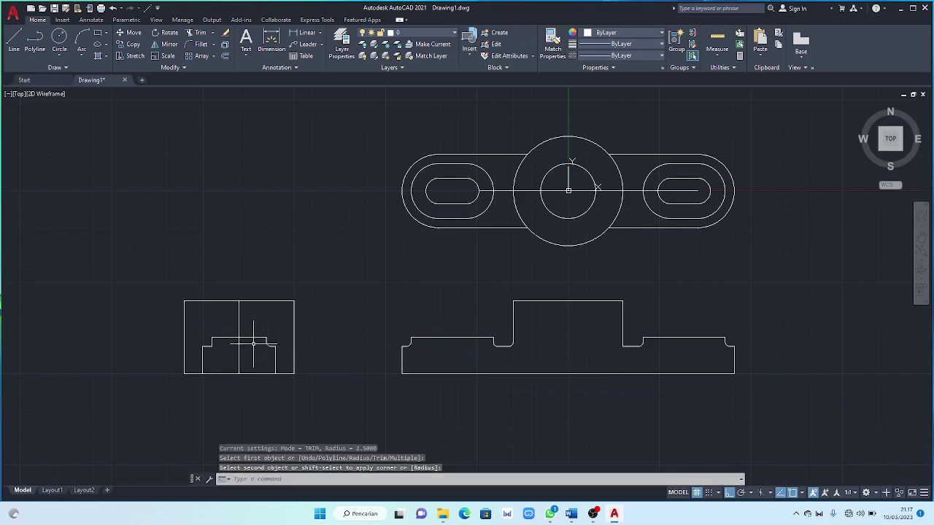
key(Return)
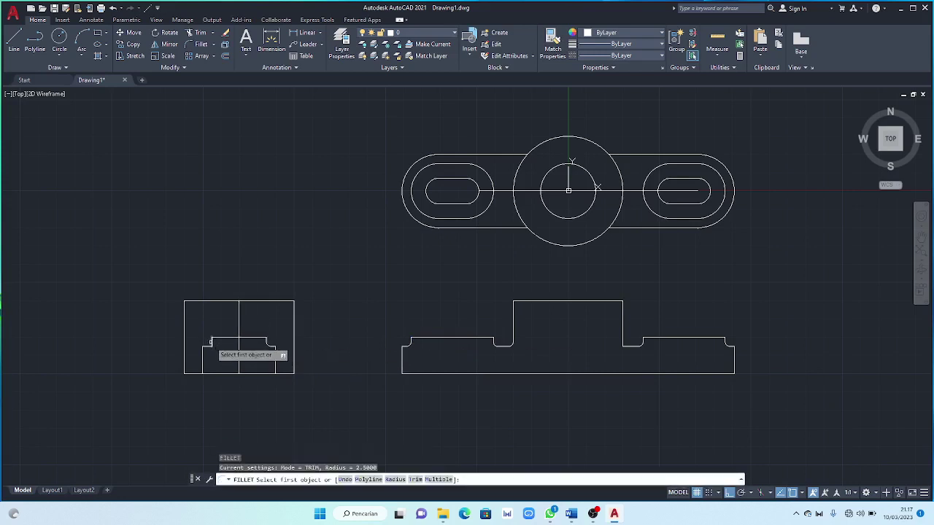
click(212, 341)
click(204, 350)
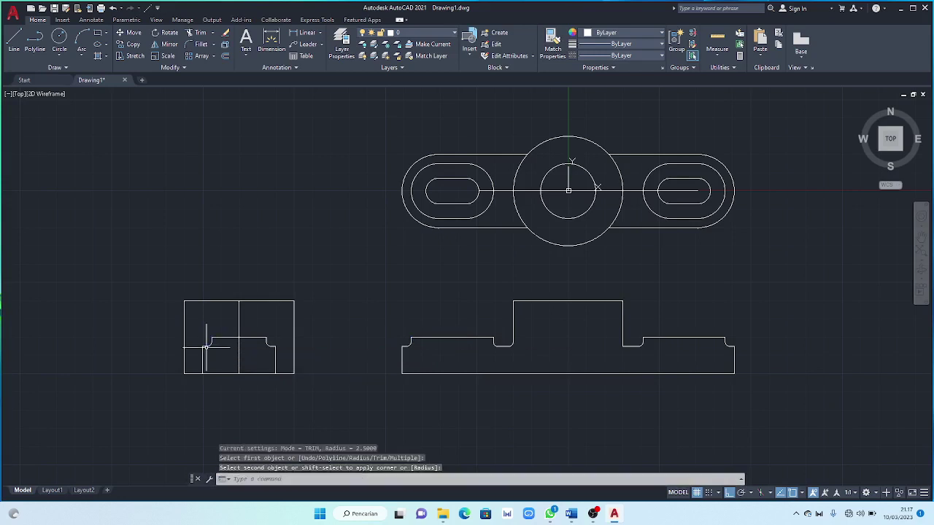
key(Return)
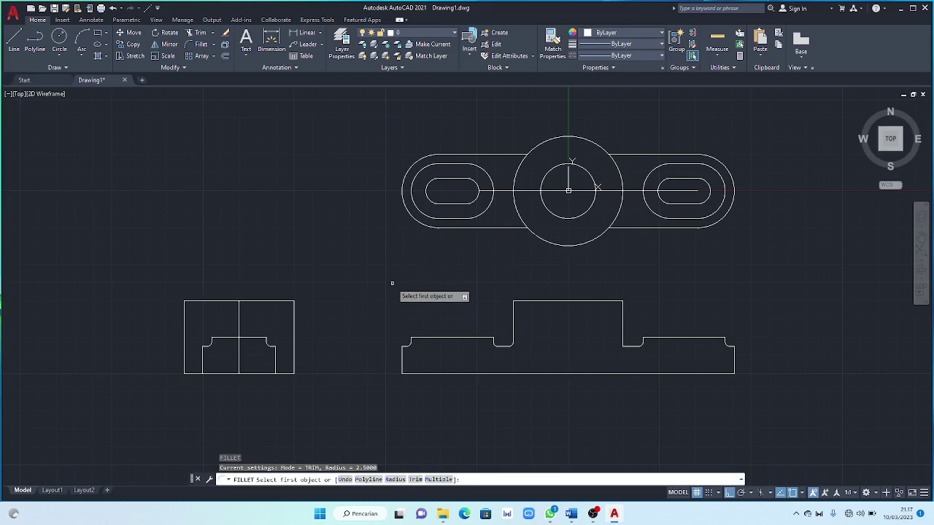
key(Return)
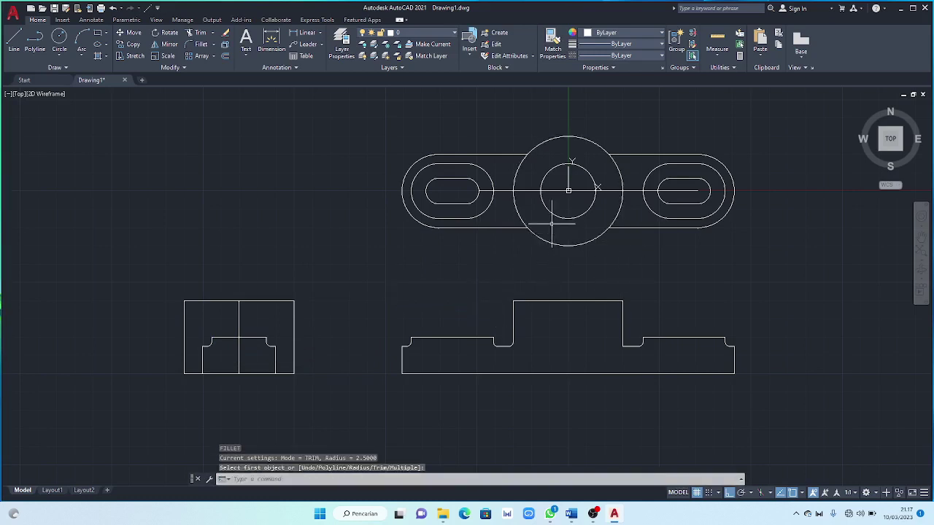
scroll(562, 267, up, 2)
scroll(568, 266, down, 4)
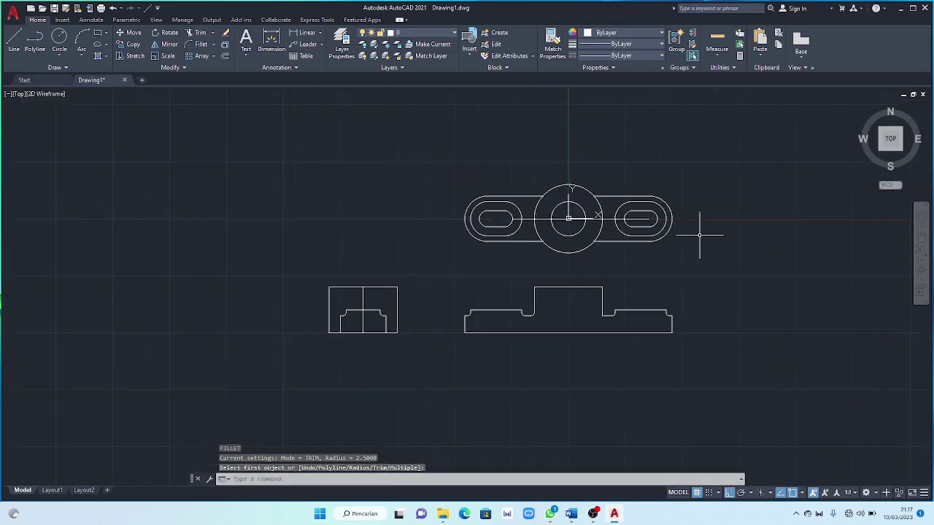
scroll(612, 217, up, 2)
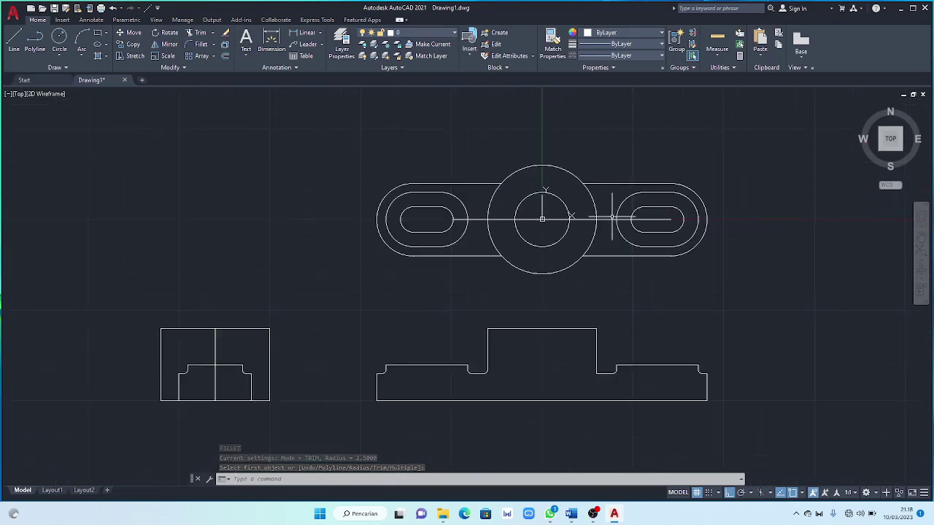
Place a Ø30 diameter dimension on the top view's inner circle, then dimension the Ø60 outer circle
click(319, 33)
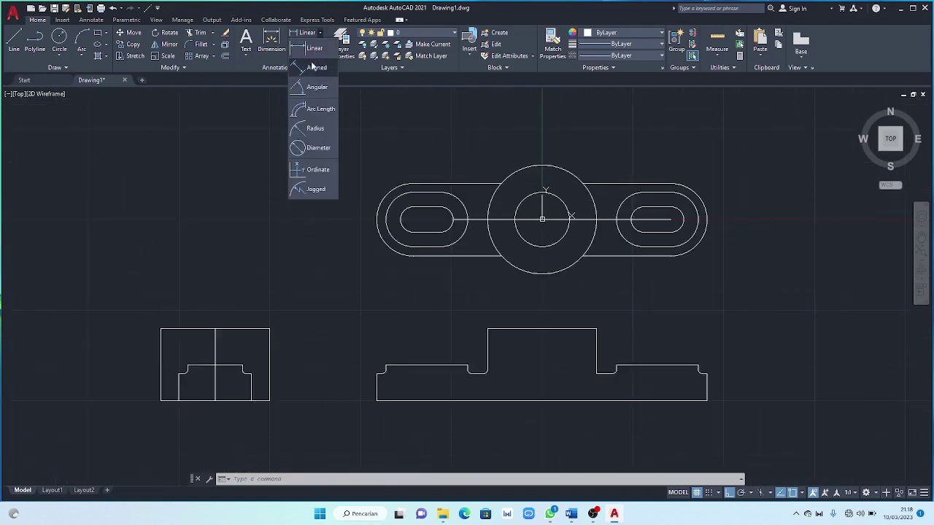
click(317, 149)
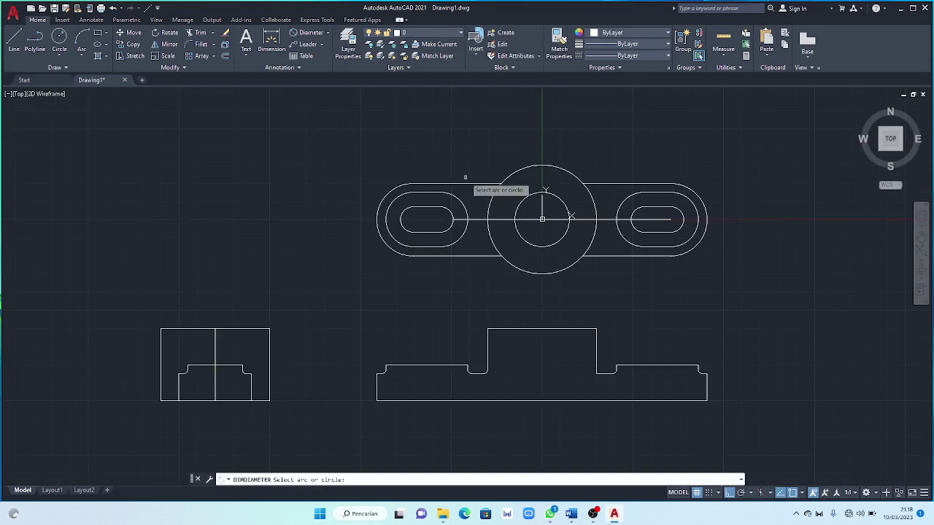
click(527, 197)
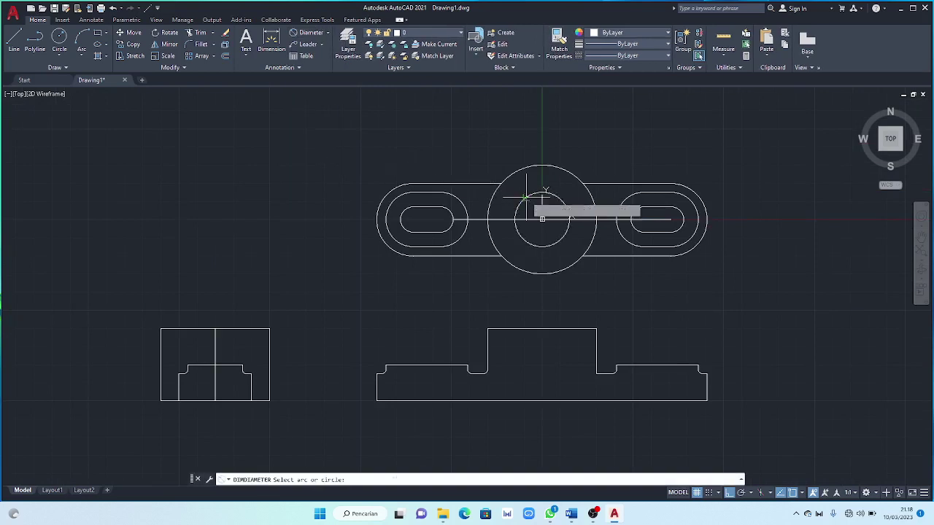
click(447, 138)
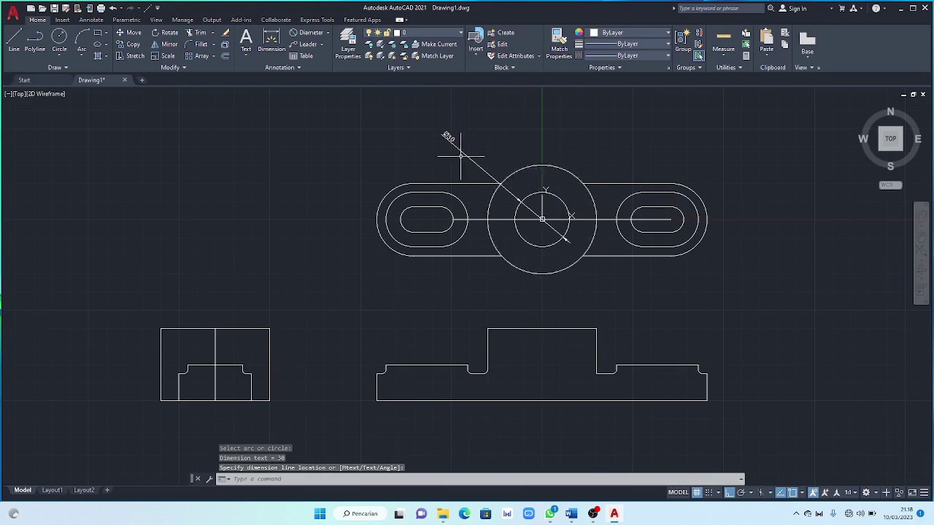
key(Return)
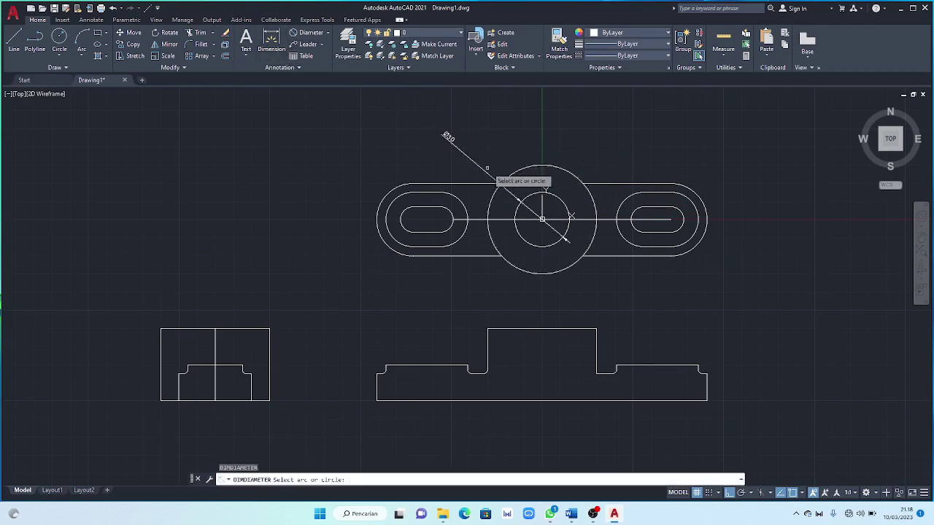
click(518, 170)
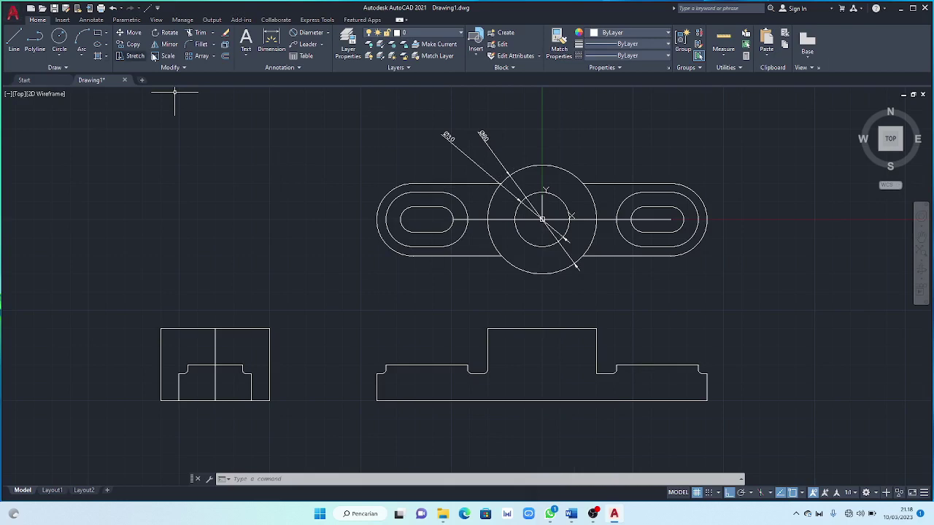
Dimension the left slot's inner arc as Ø14 and the next arc as Ø30
click(307, 32)
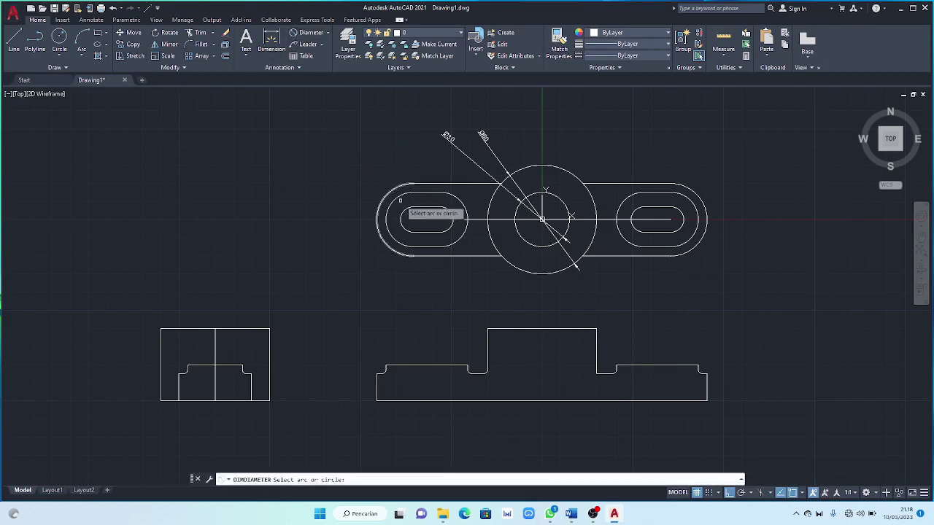
click(407, 212)
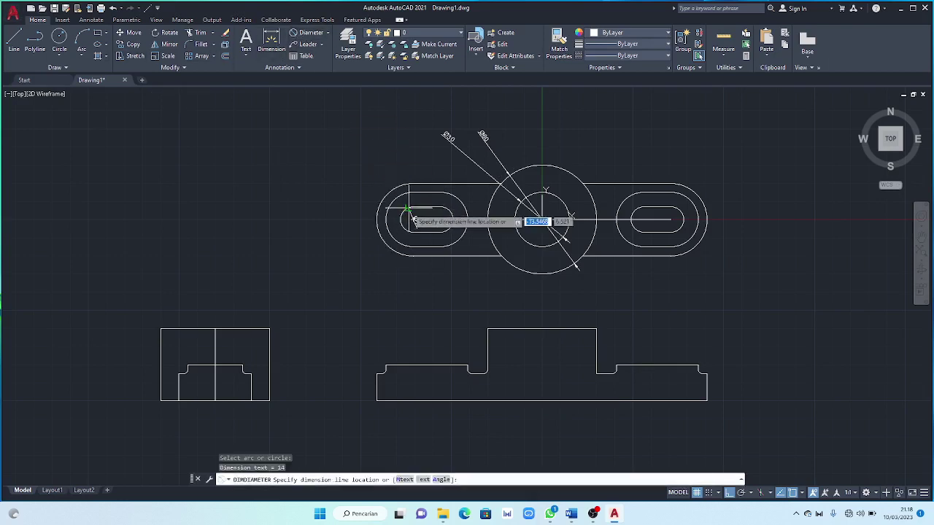
click(365, 167)
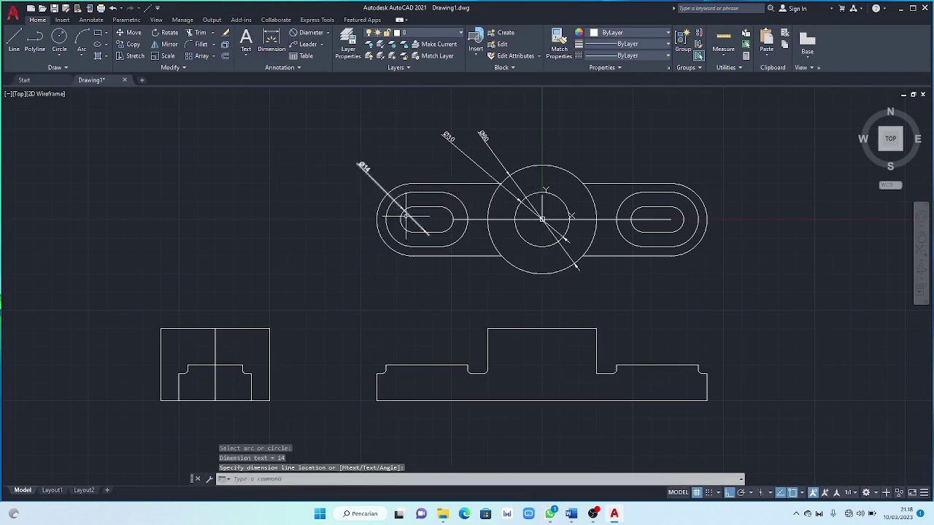
click(405, 213)
click(389, 213)
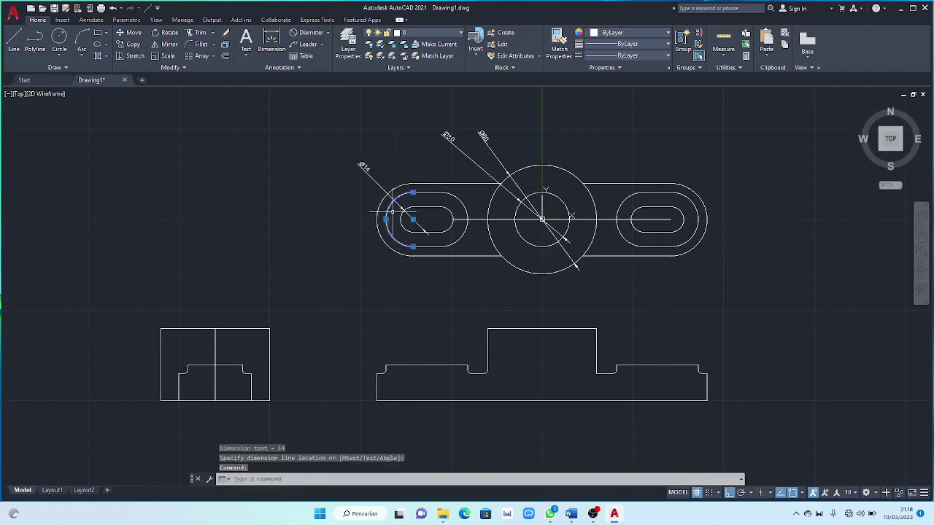
key(Return)
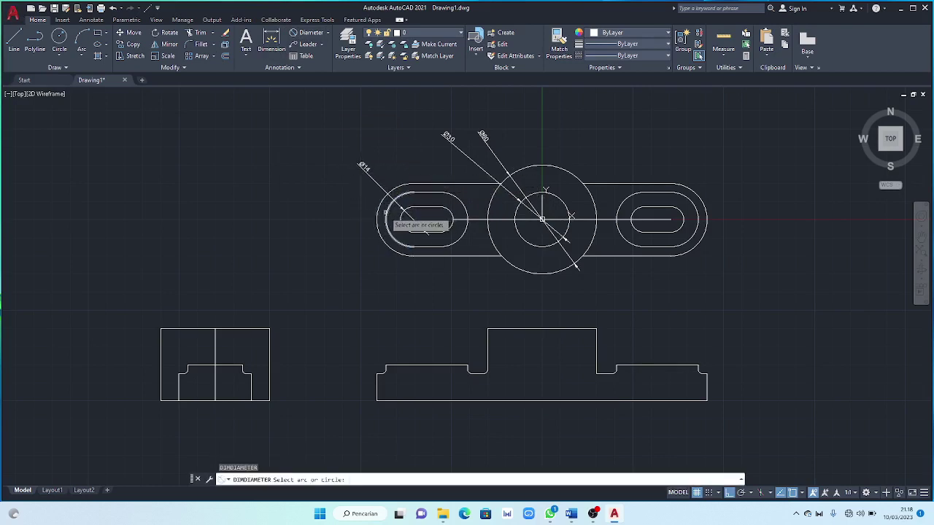
click(387, 212)
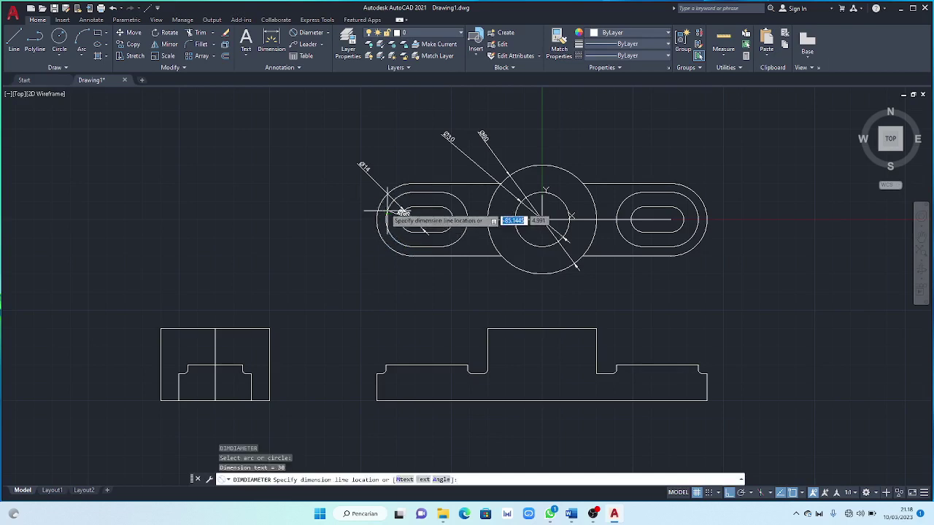
click(323, 156)
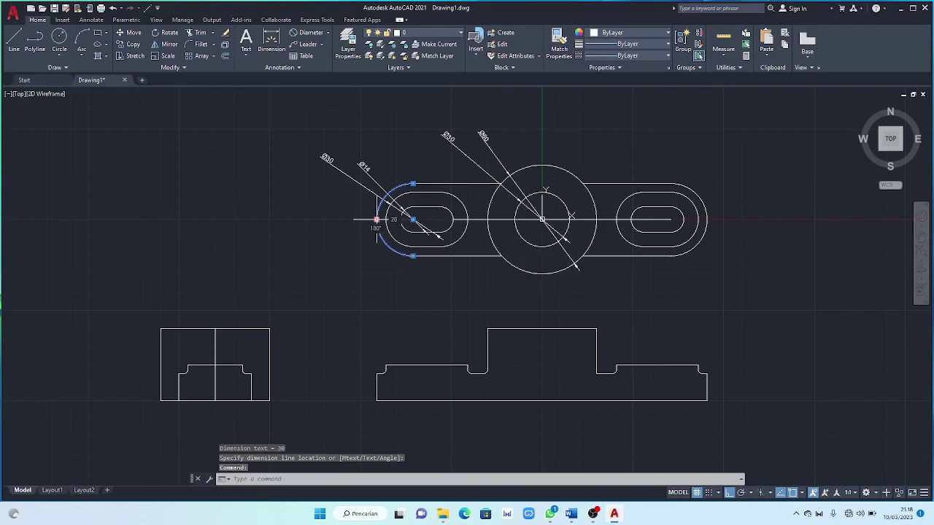
Add a Ø40 diameter dimension to the left end's outer arc and bring up the Word sheet
click(377, 219)
key(Escape)
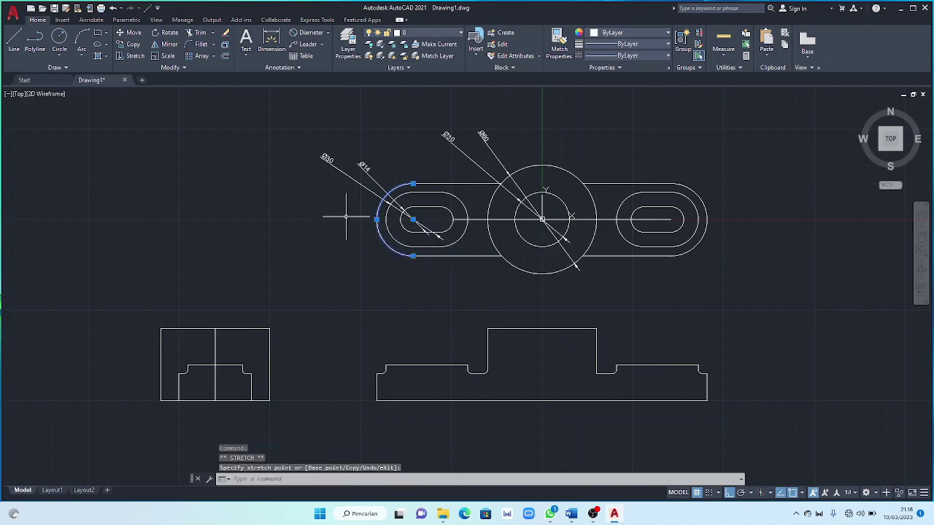
key(Return)
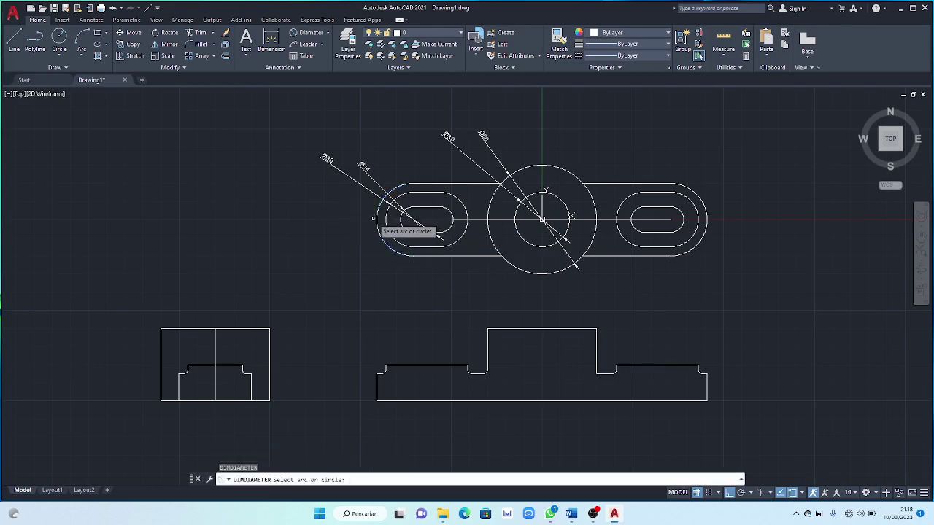
click(375, 221)
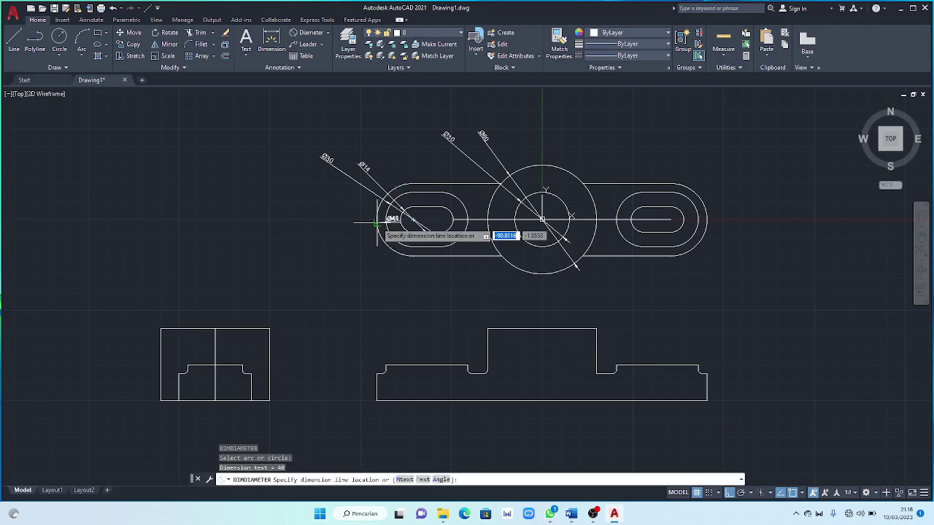
click(305, 170)
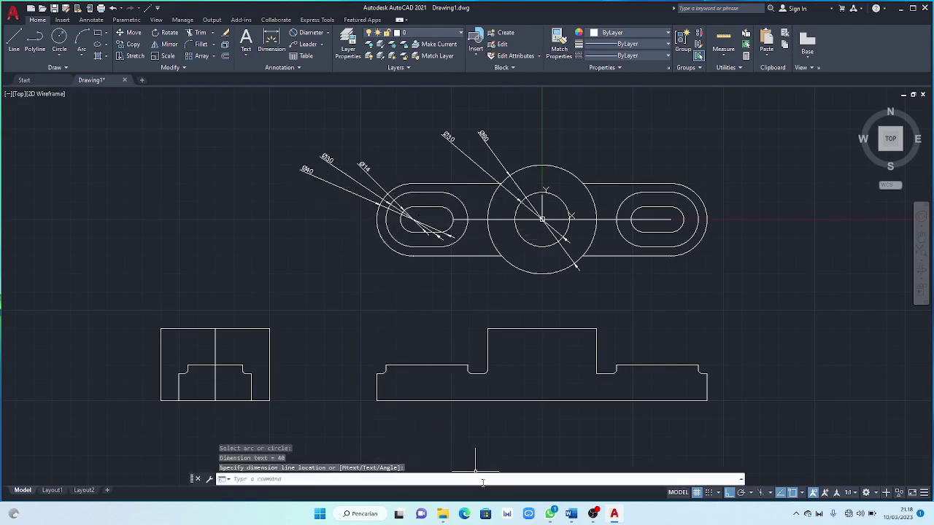
mouse_move(571, 514)
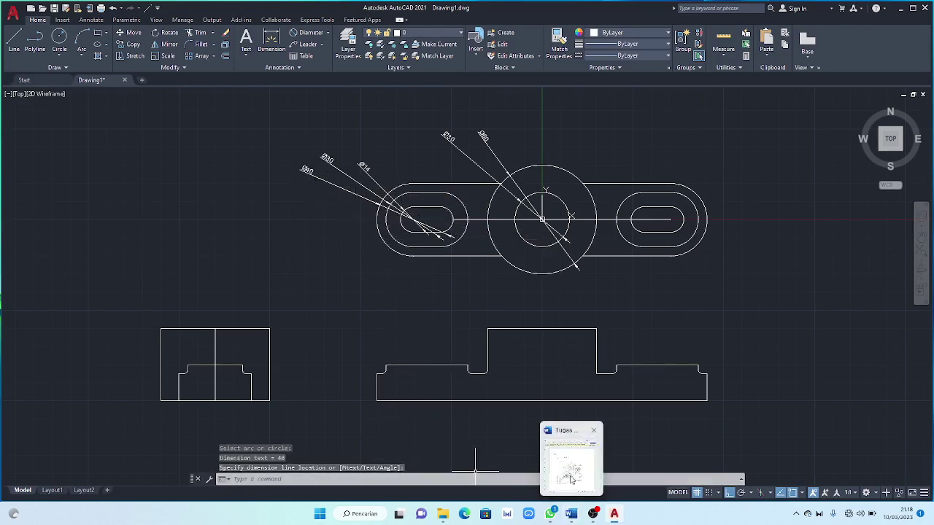
click(571, 481)
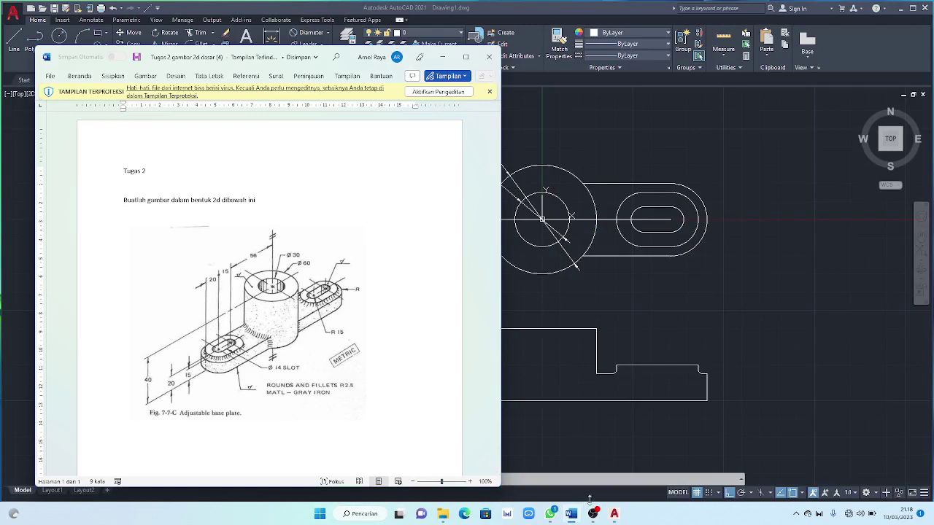
Put the Word reference sheet away and bring the AutoCAD drawing back to the front
click(610, 472)
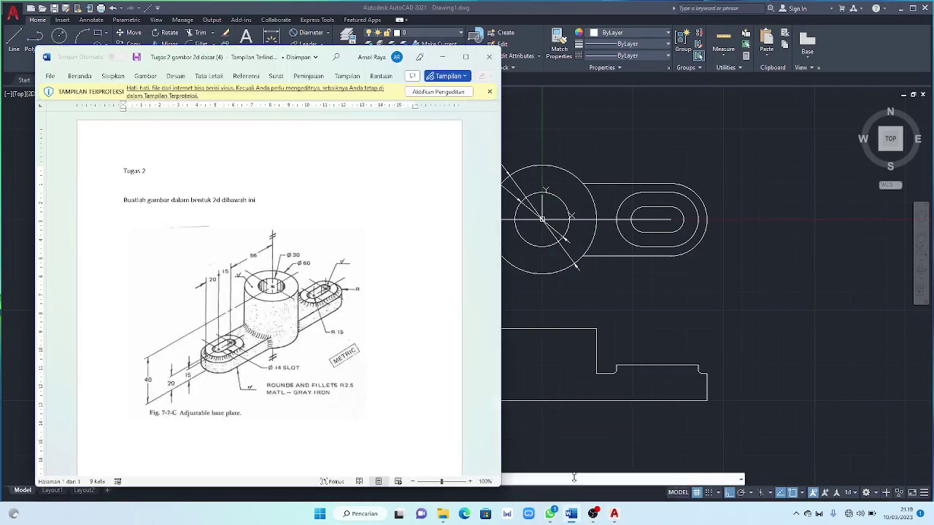
mouse_move(614, 514)
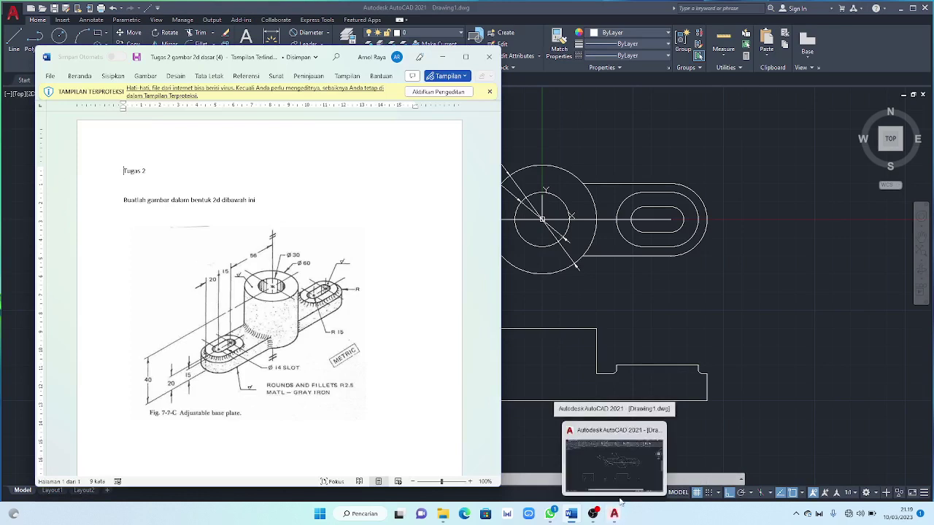
click(619, 482)
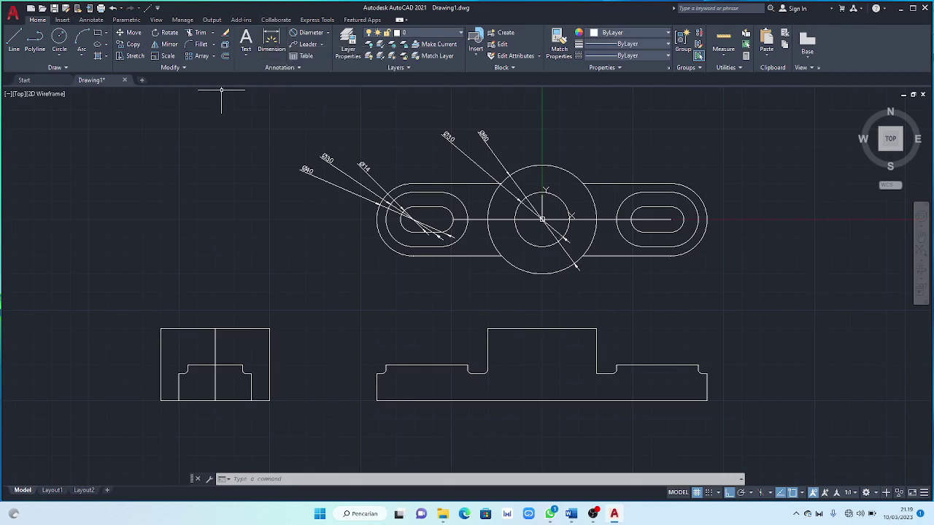
Load the ACAD_ISO02W100 linetype into the drawing and make it the current linetype
click(665, 57)
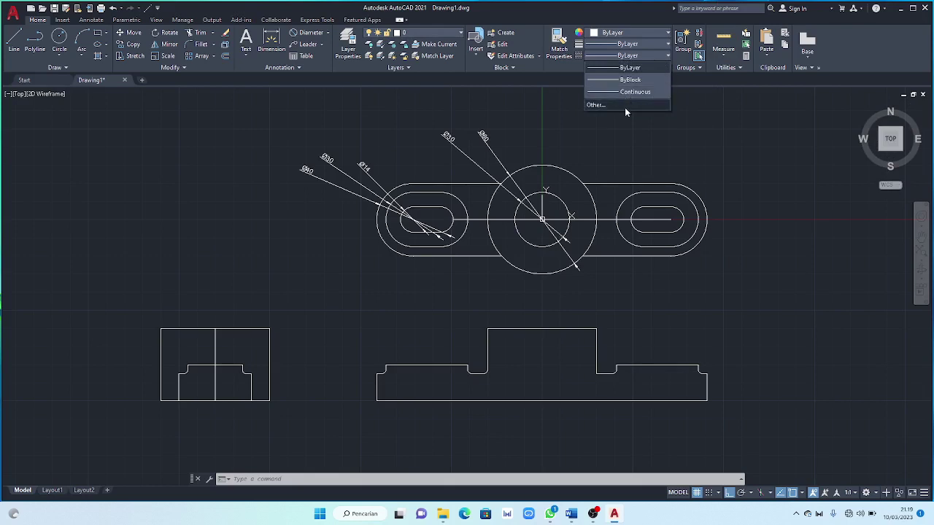
click(625, 108)
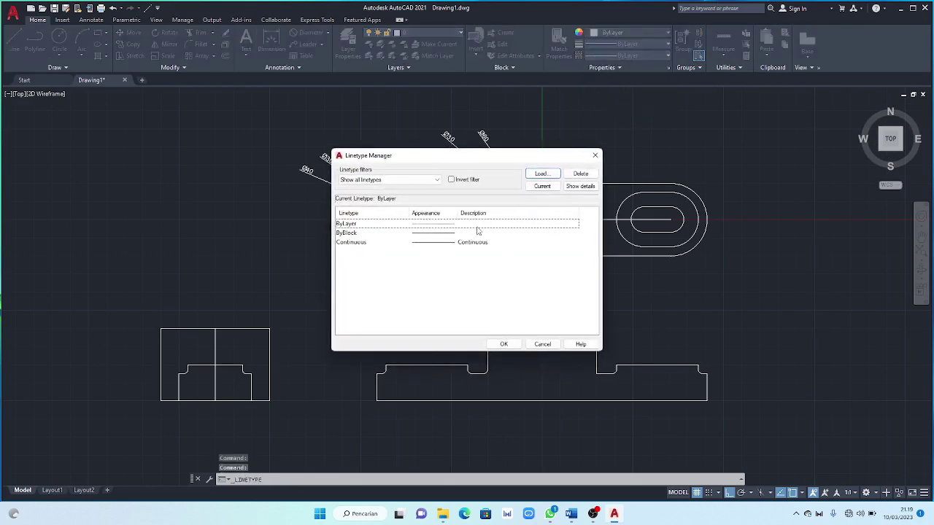
click(541, 174)
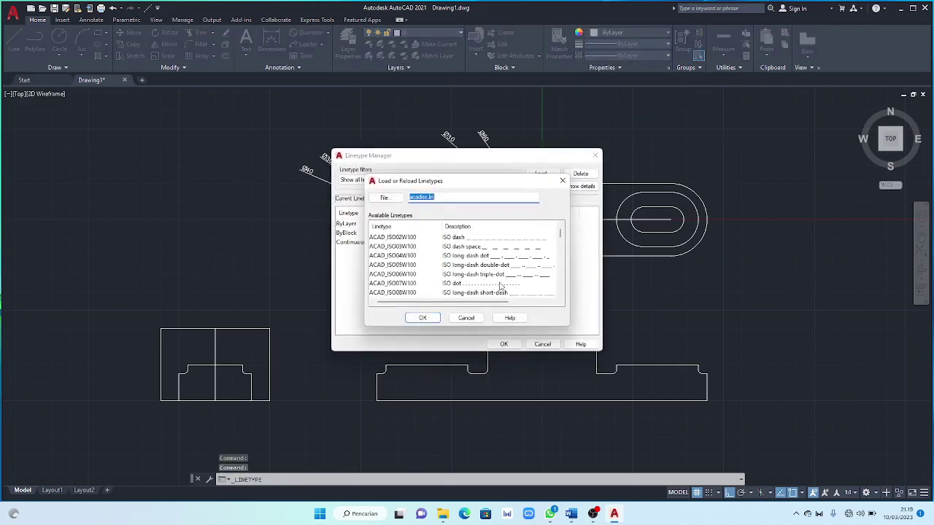
click(491, 240)
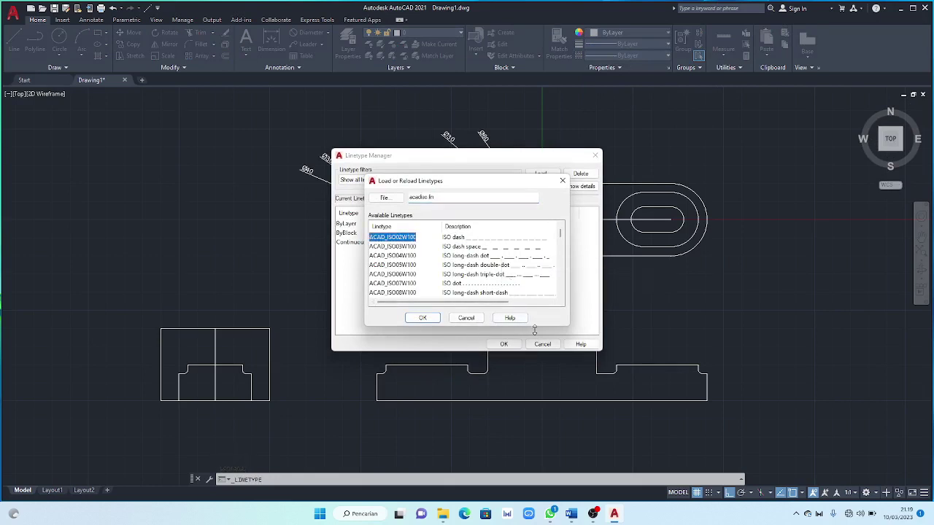
click(437, 319)
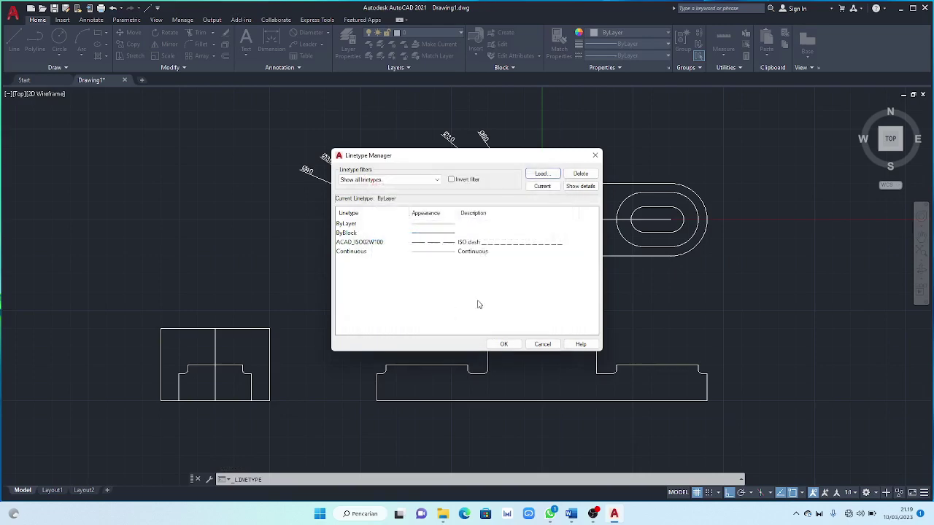
click(504, 345)
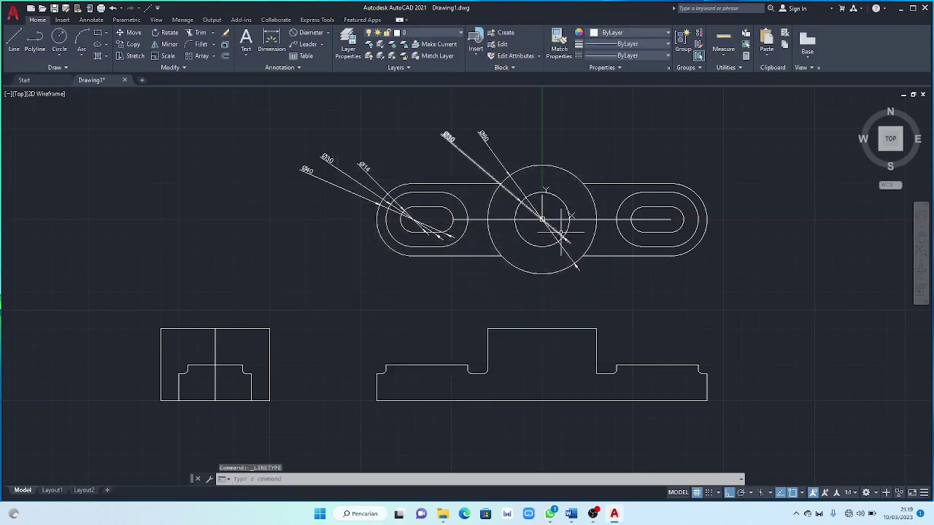
click(664, 55)
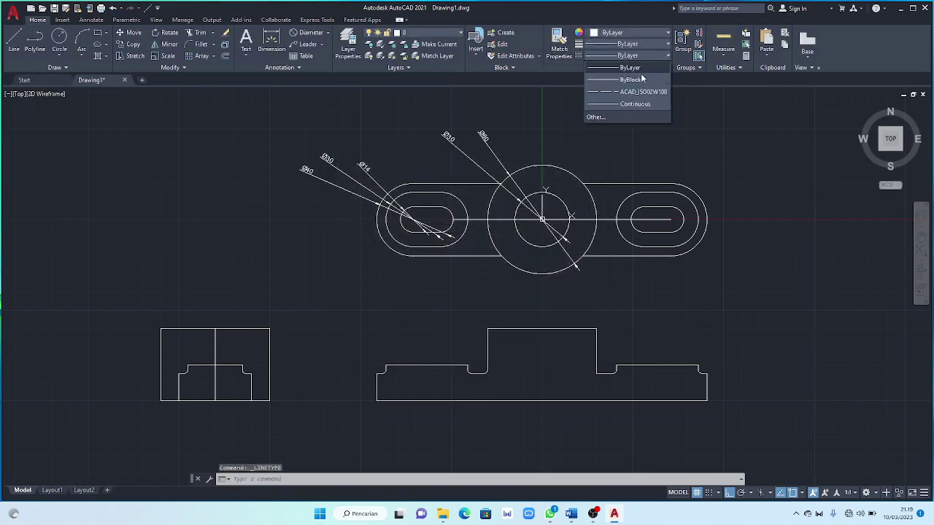
click(629, 92)
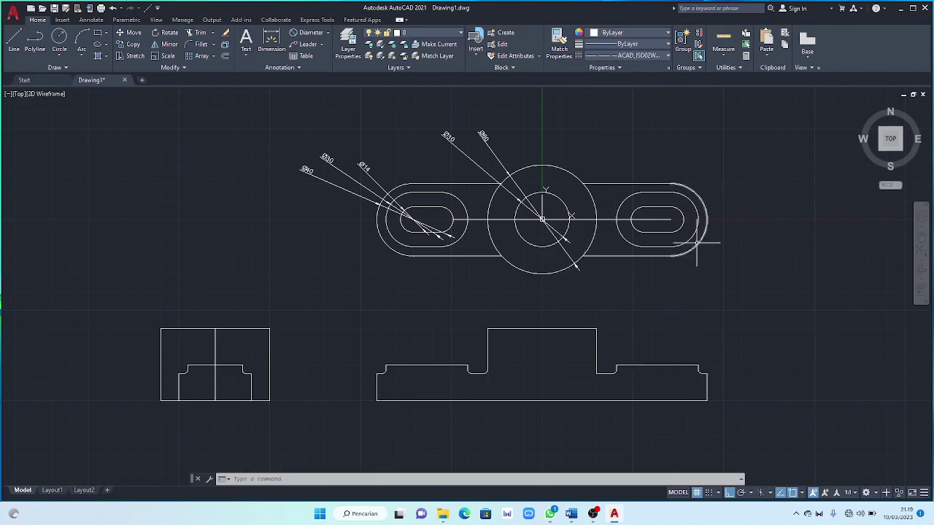
Select and deselect the front view's right step line, then start a new line
click(699, 365)
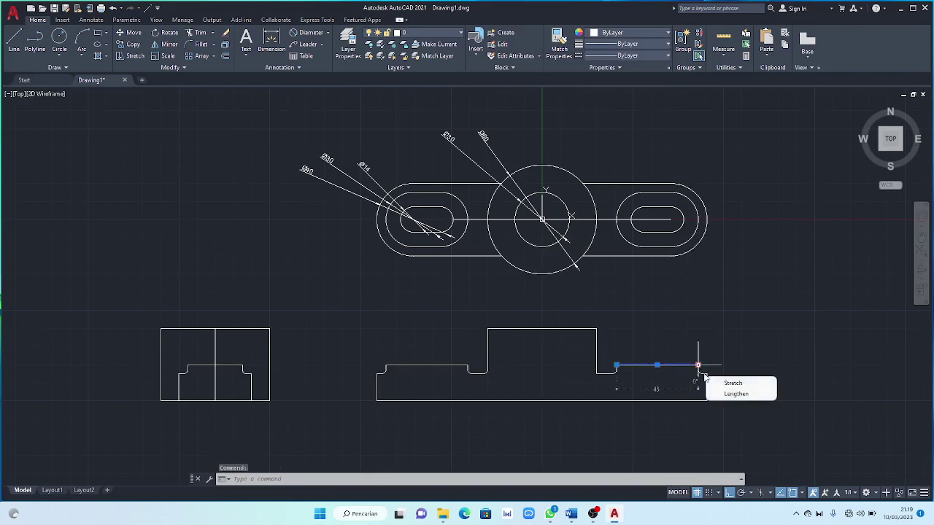
key(Escape)
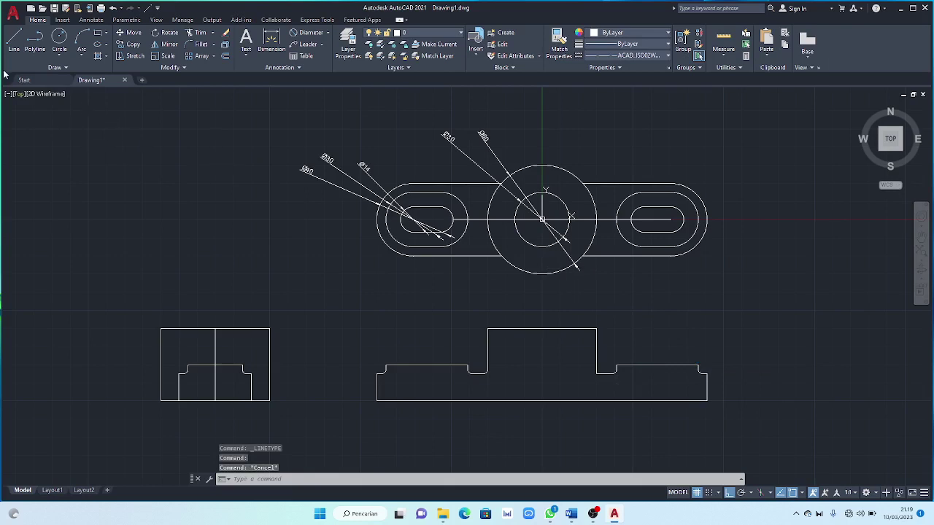
click(12, 50)
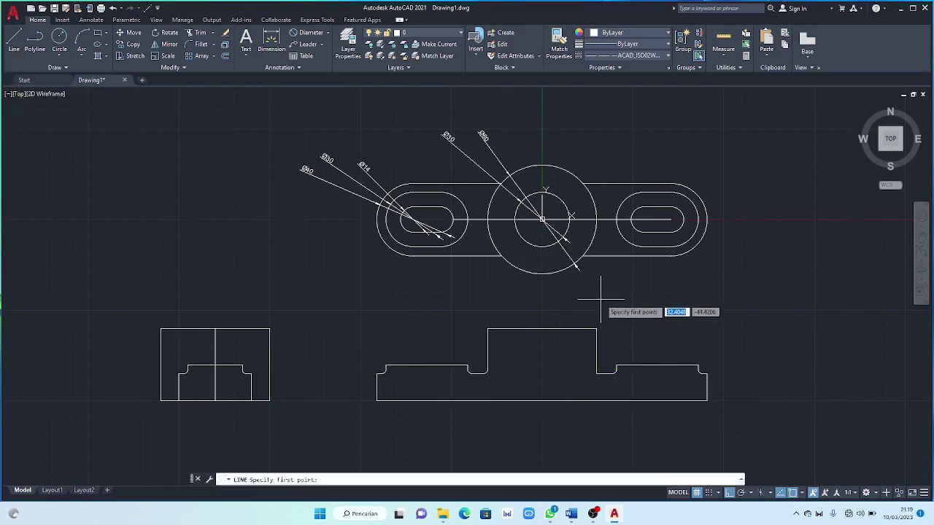
click(616, 219)
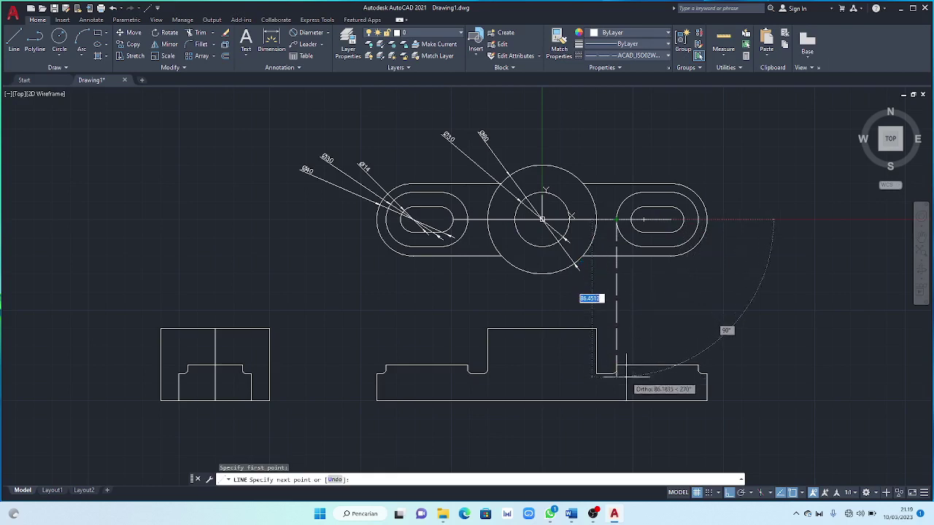
click(617, 399)
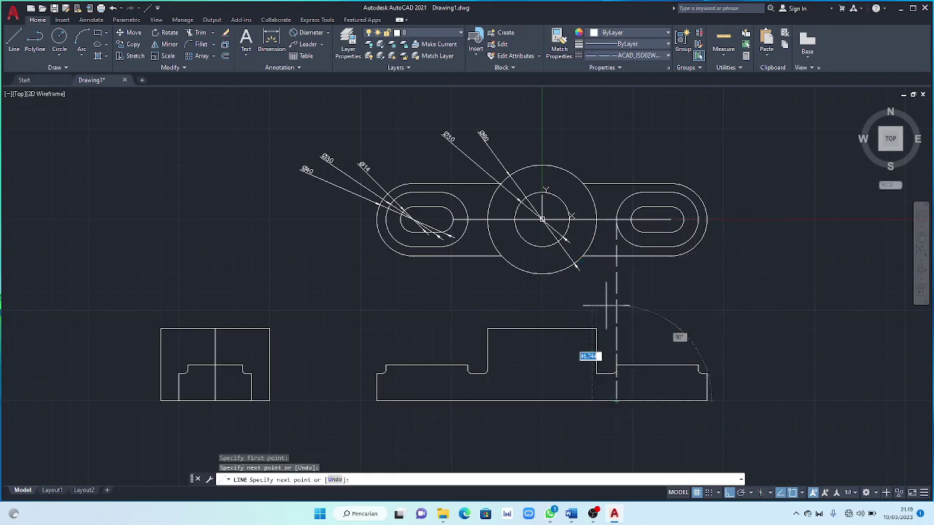
key(Return)
key(Return)
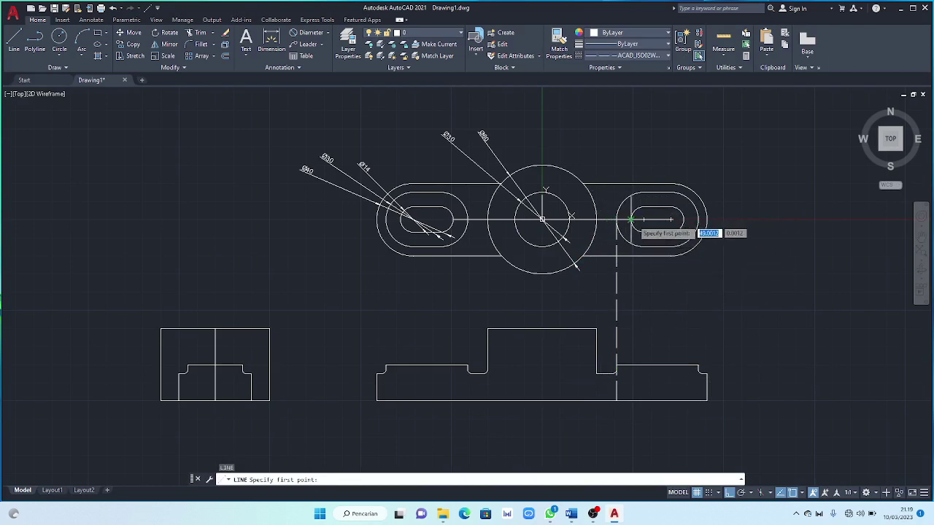
click(632, 219)
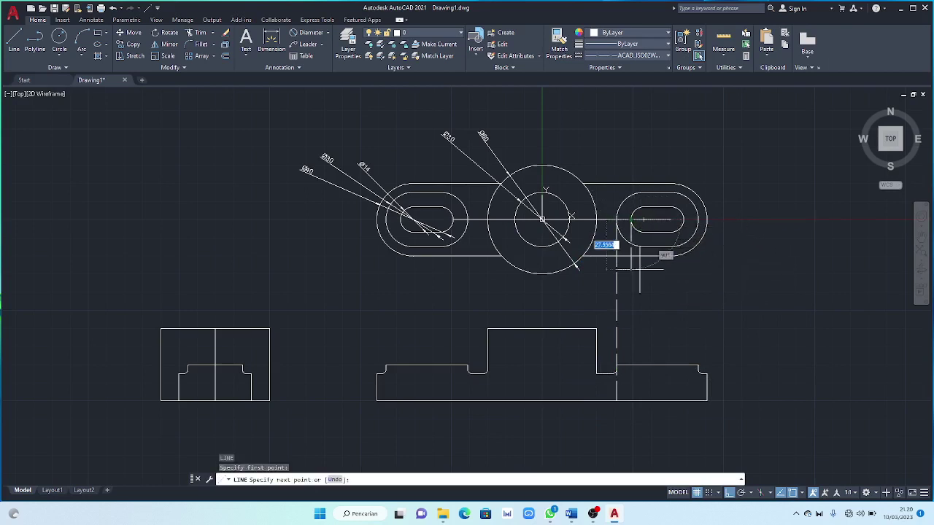
click(631, 406)
key(Escape)
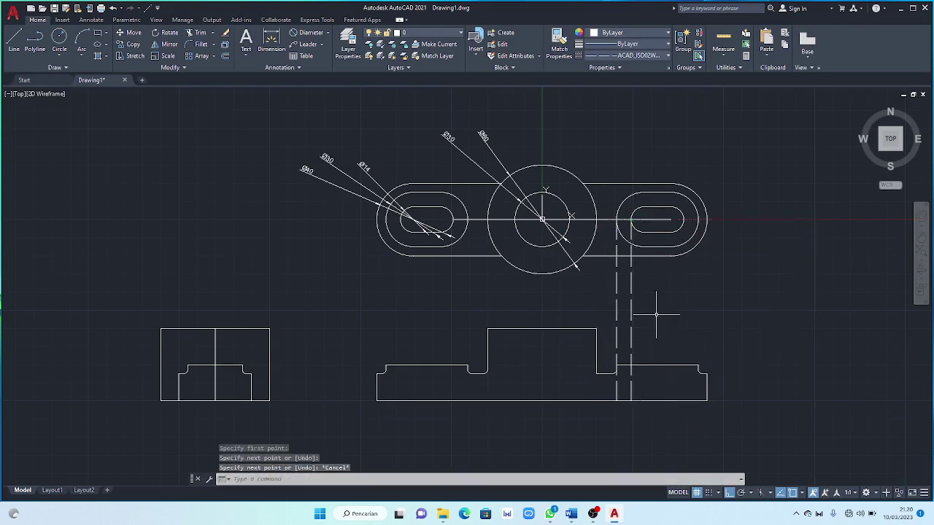
key(Return)
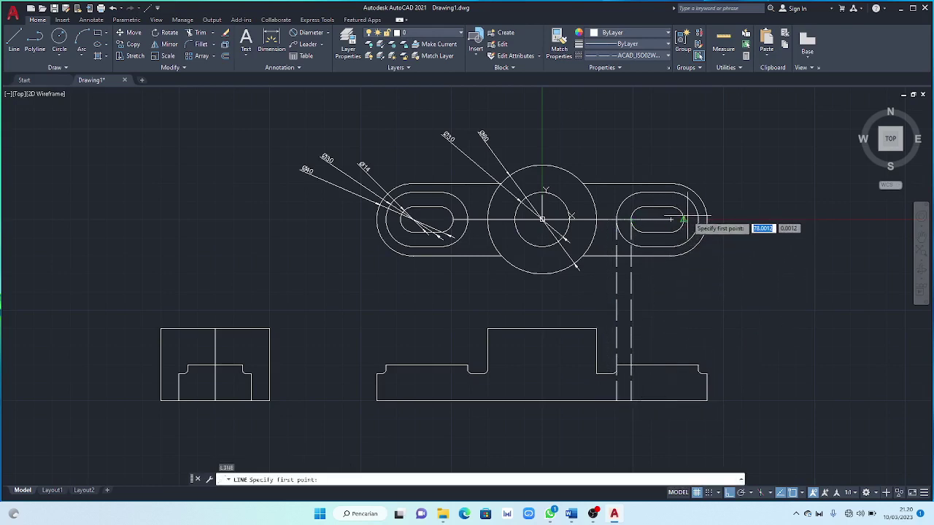
click(683, 219)
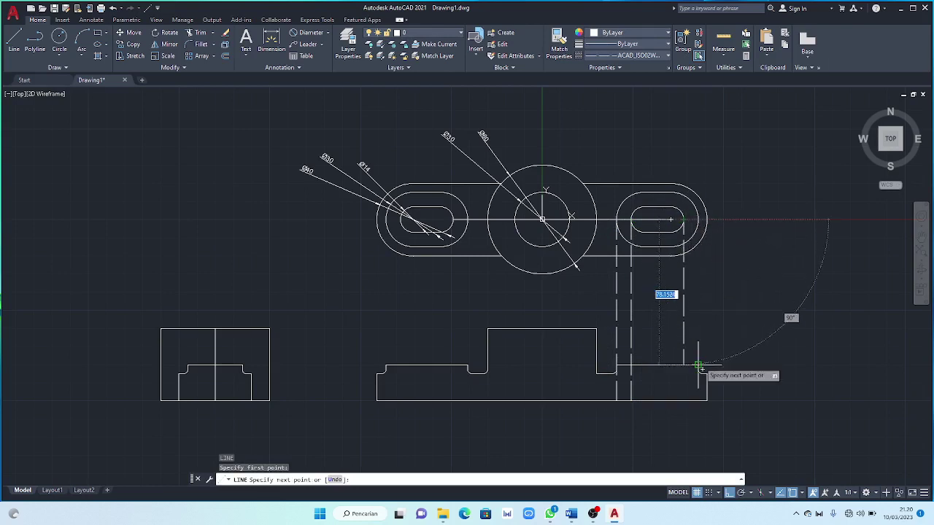
click(694, 400)
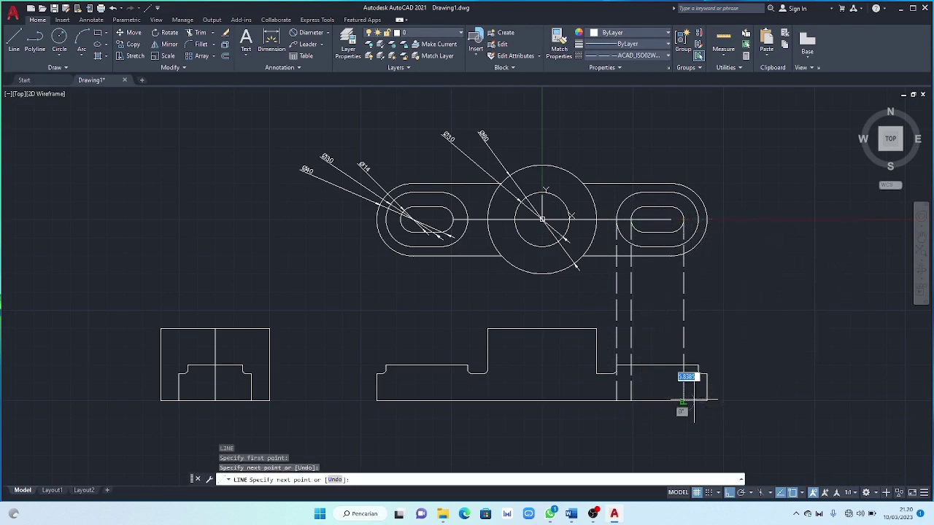
key(Escape)
key(Return)
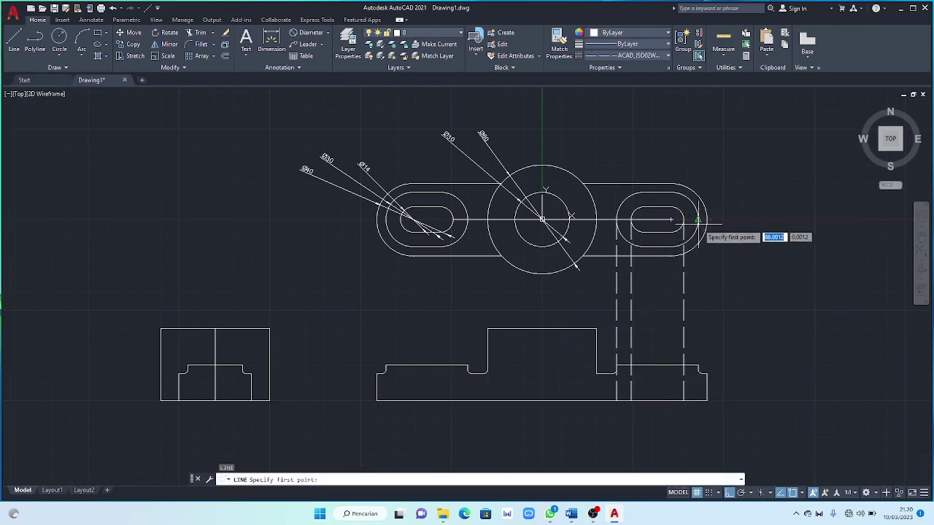
click(703, 224)
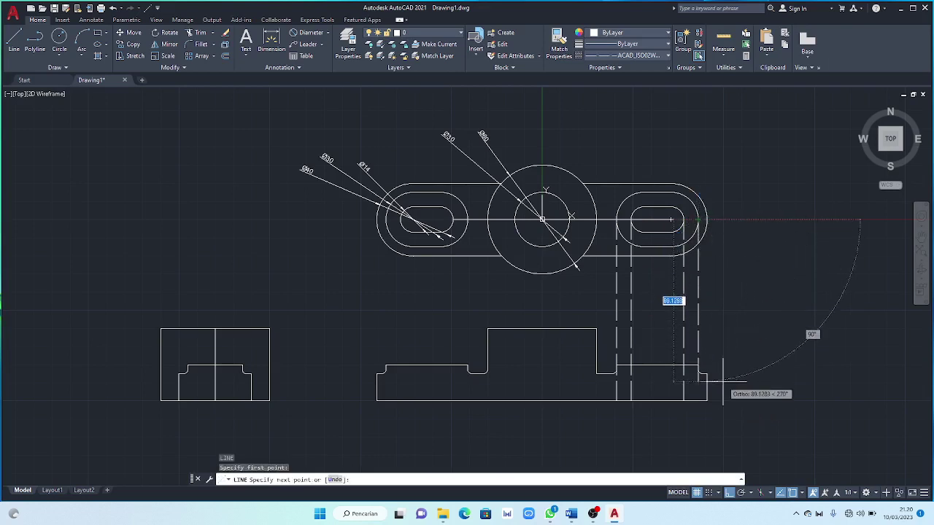
click(706, 401)
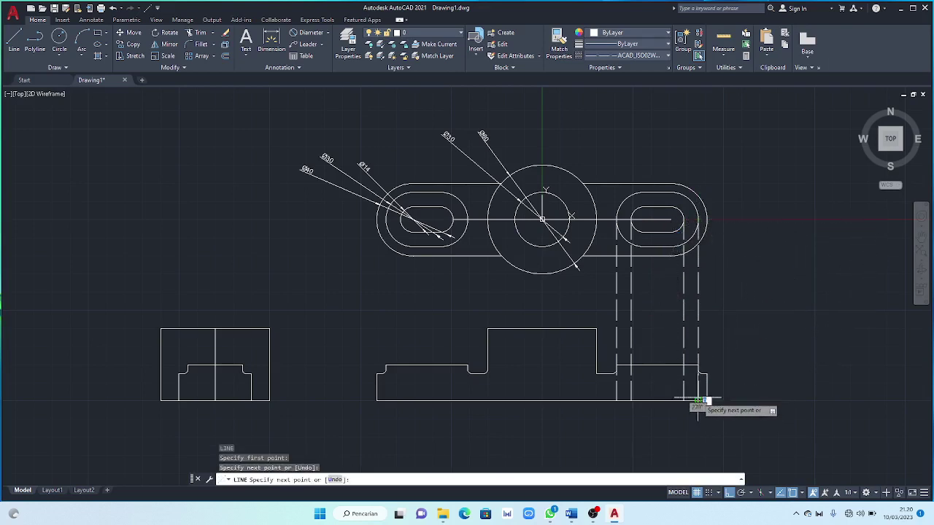
key(Escape)
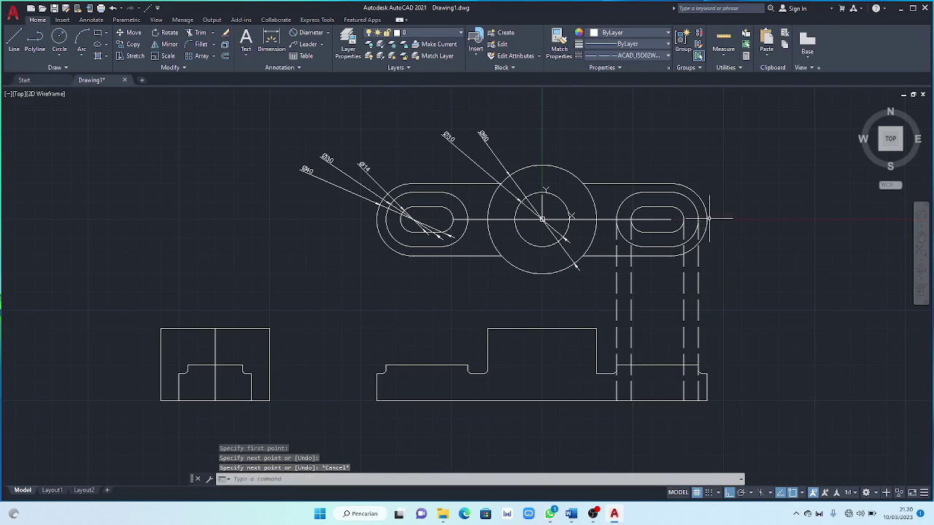
key(space)
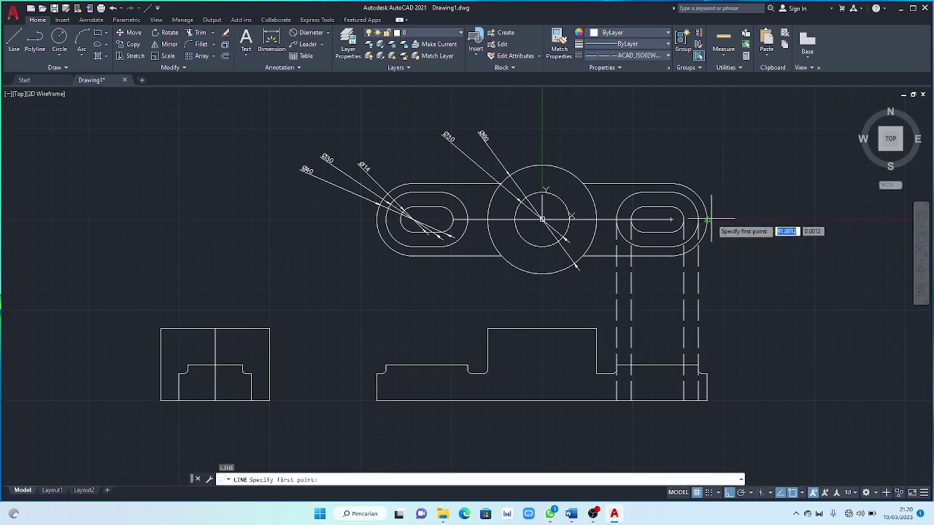
click(706, 219)
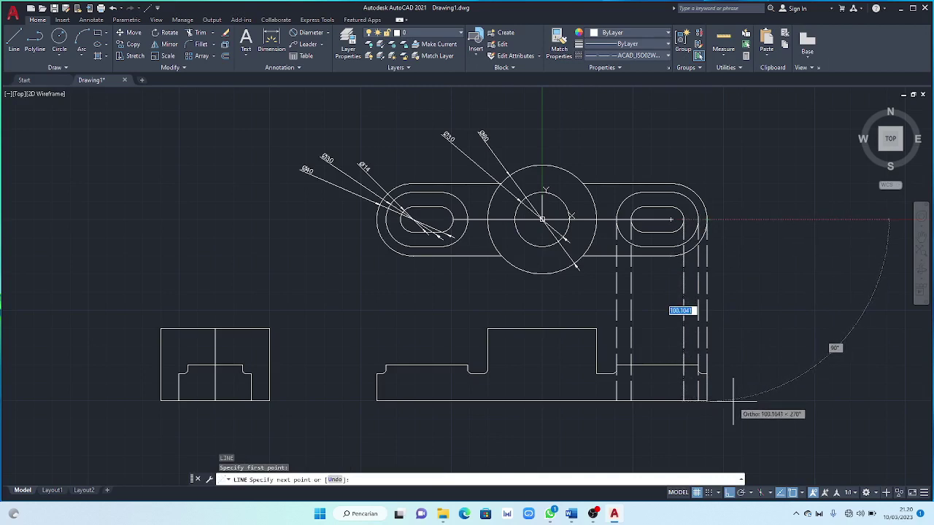
key(Escape)
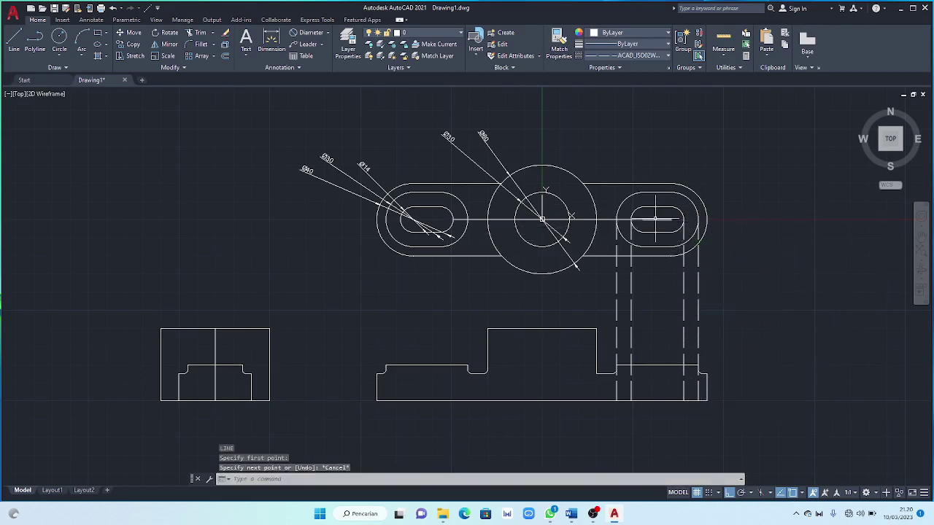
Trim the top view's horizontal centre line, including the piece inside the right slot
click(204, 34)
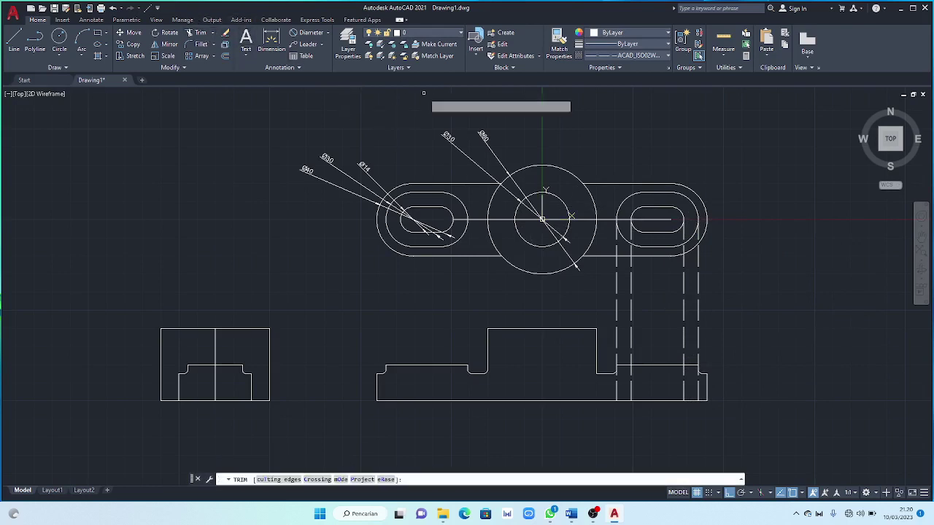
click(642, 220)
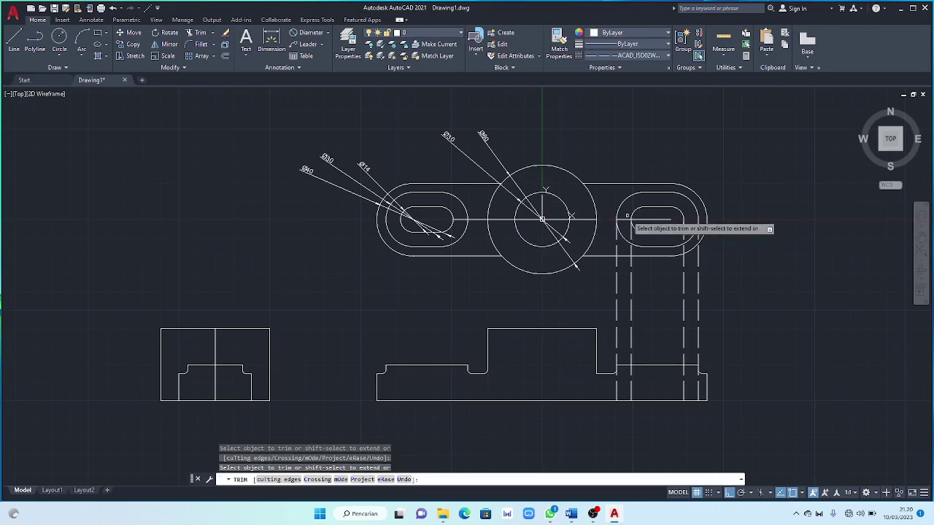
click(653, 219)
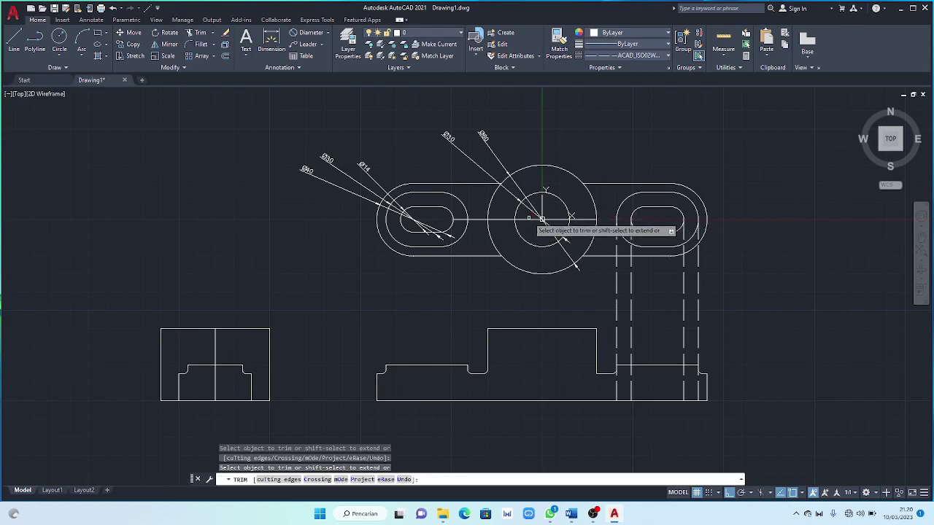
click(532, 215)
key(Return)
key(Return)
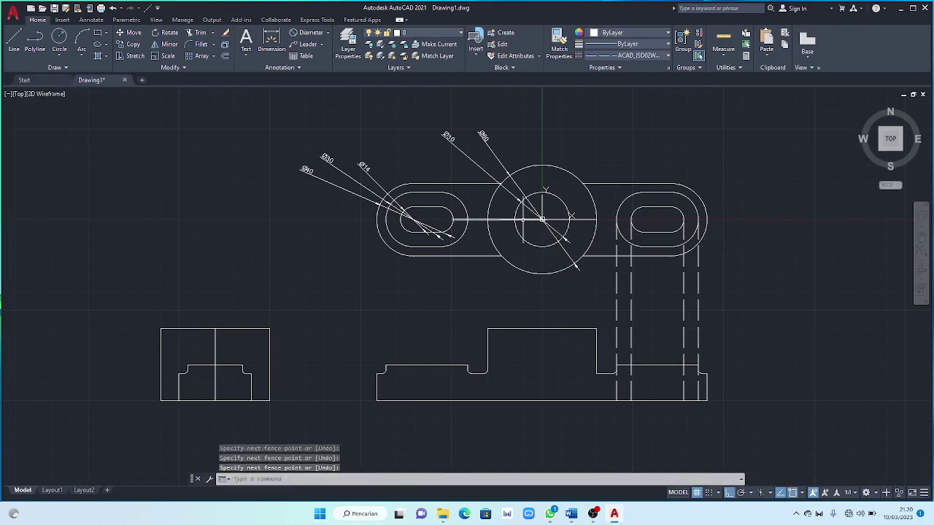
Erase the leftover short horizontal line pieces beside the central circles, leaving the linetype unchanged
click(522, 219)
key(Delete)
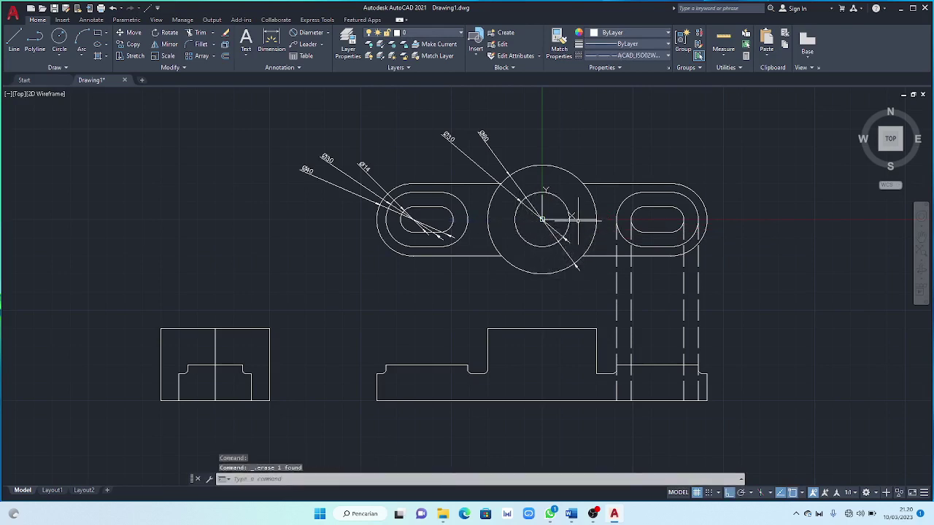
key(Return)
click(558, 220)
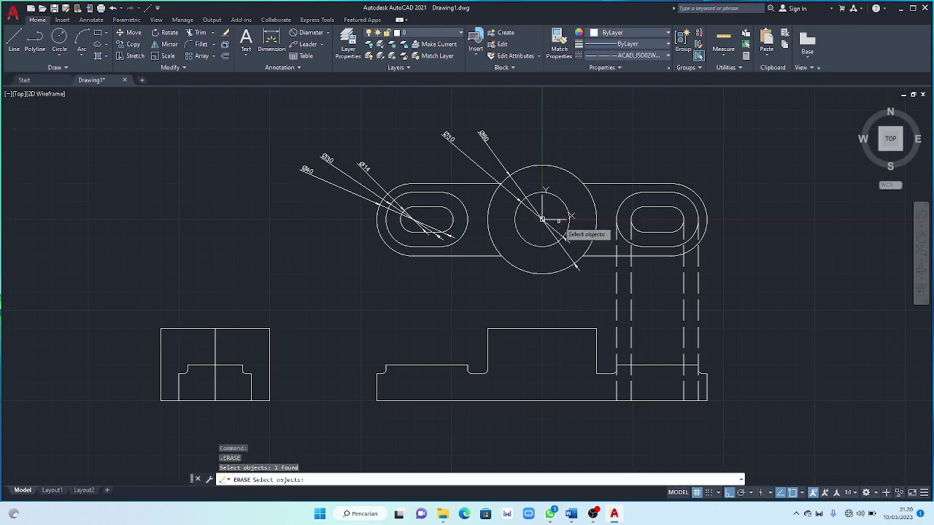
key(Escape)
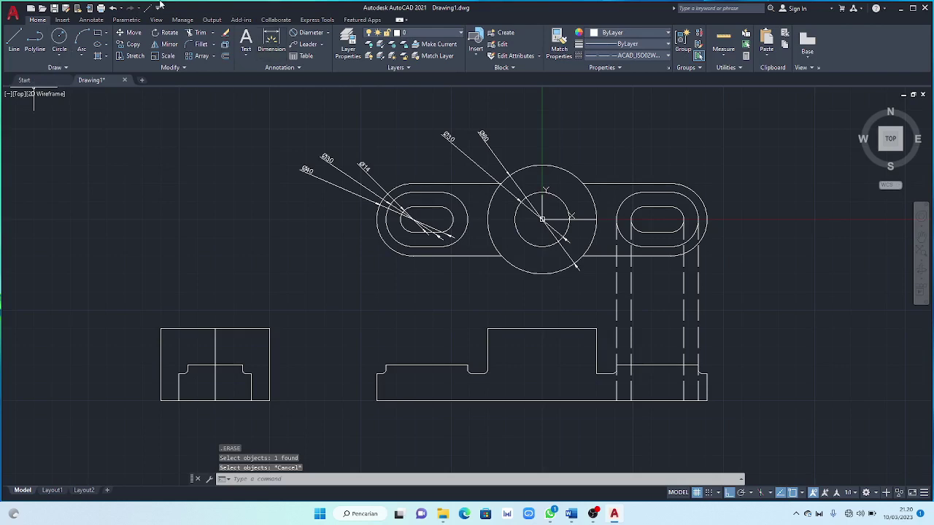
click(598, 56)
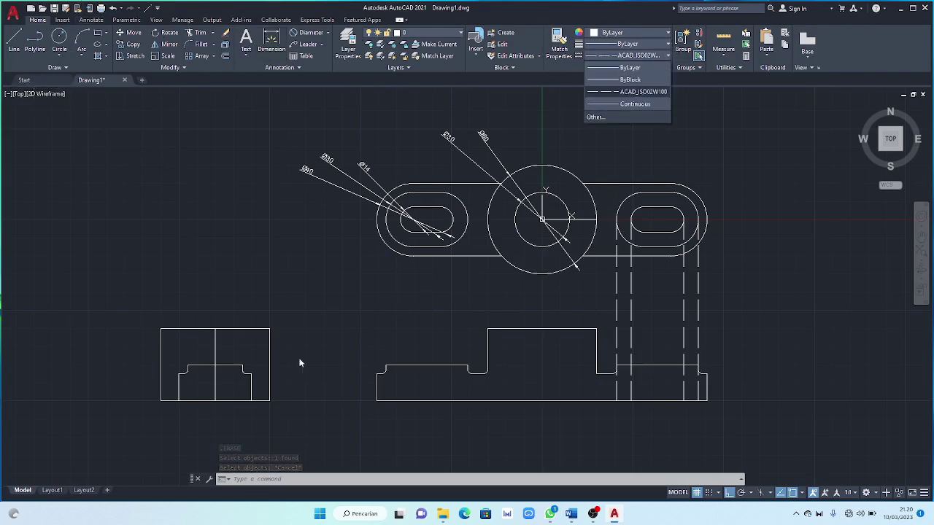
click(243, 369)
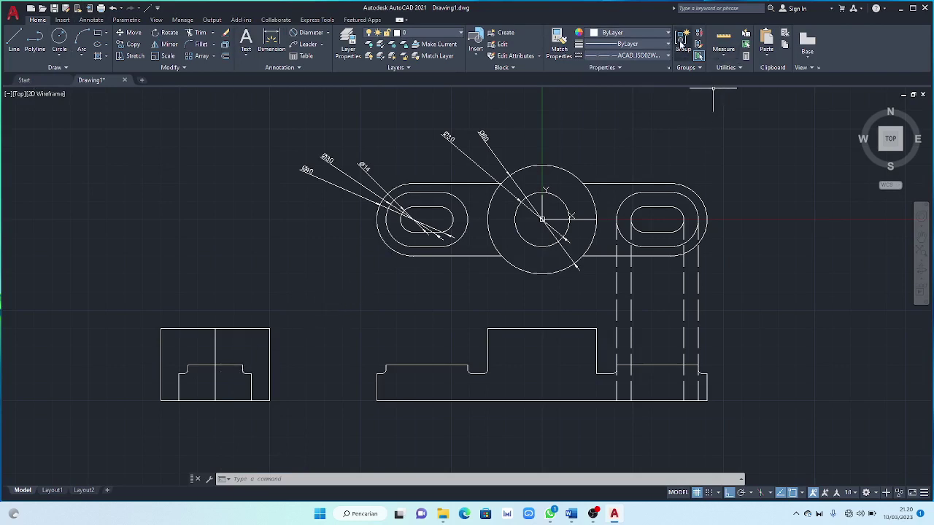
Draw a vertical line spanning the side view from its top edge to its bottom edge
click(13, 42)
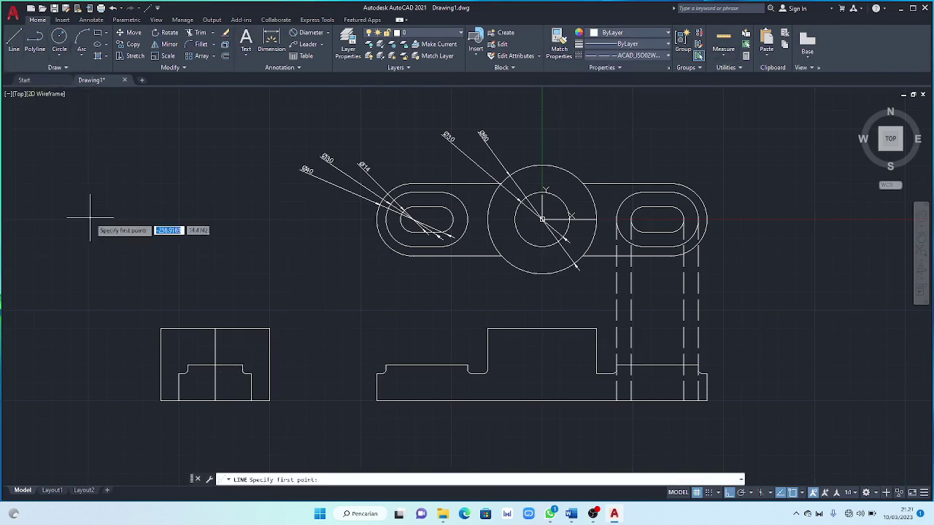
click(244, 368)
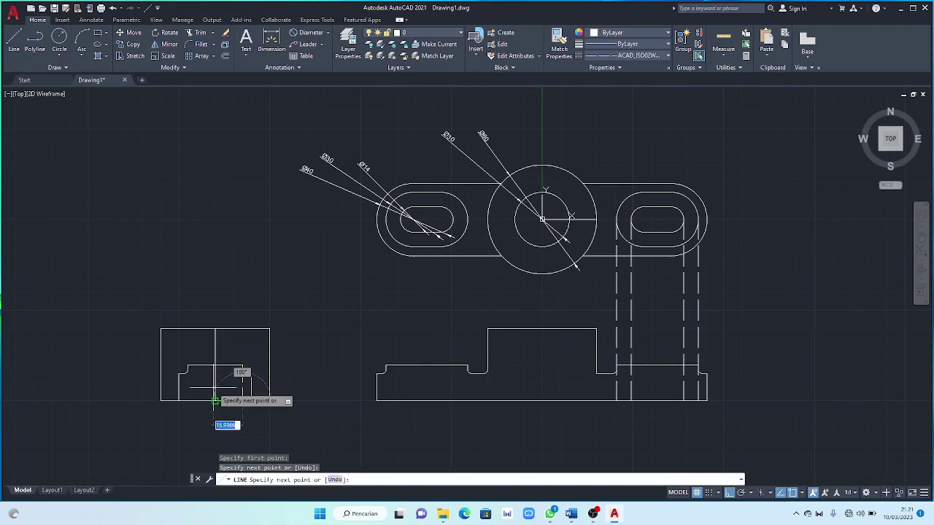
key(Escape)
key(Return)
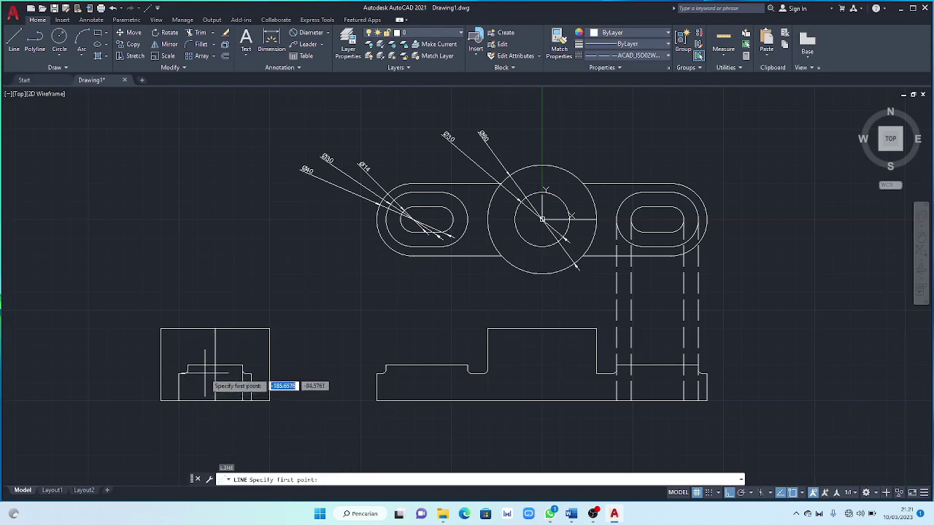
click(189, 332)
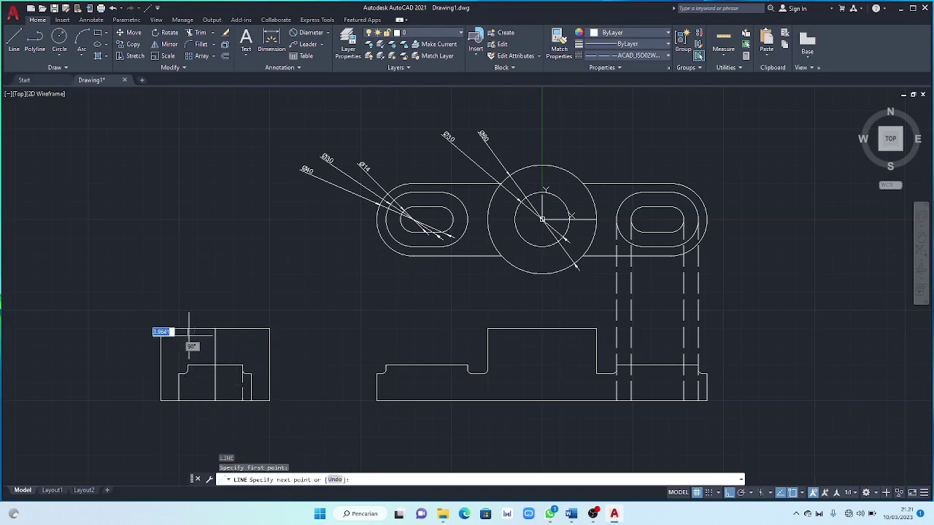
click(187, 401)
key(Escape)
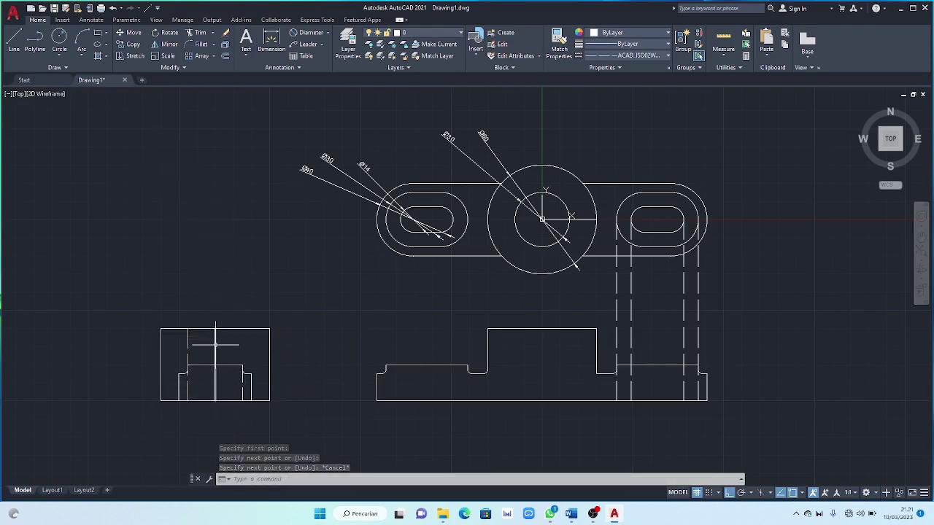
Replace the side view's old centre line with a new full-height vertical line
click(215, 344)
key(Delete)
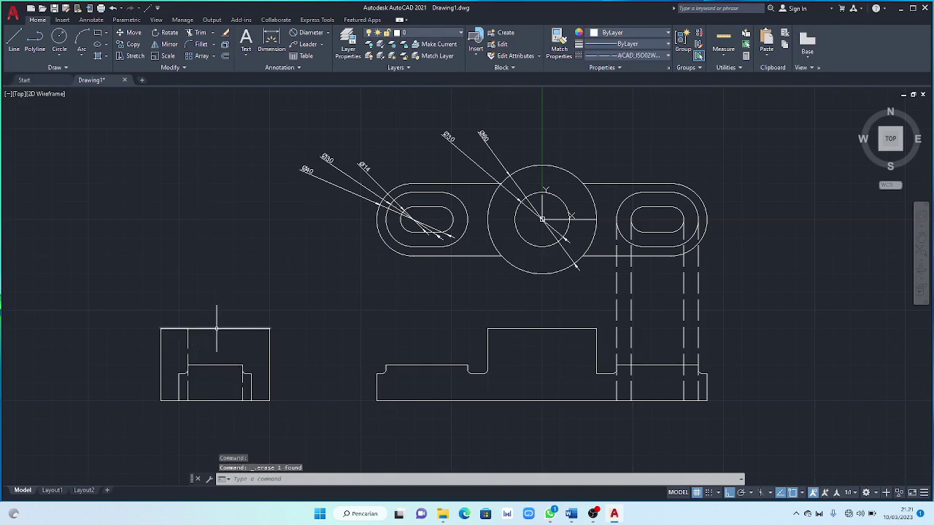
key(Return)
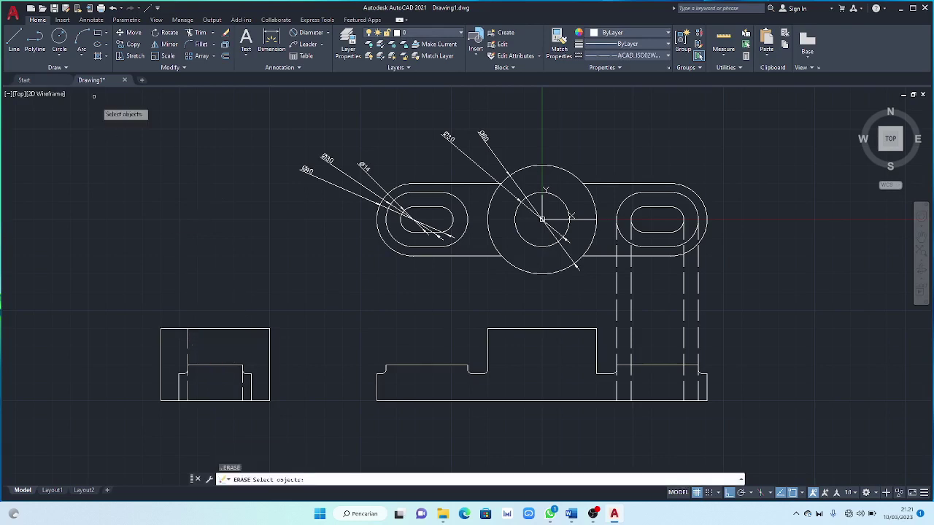
click(16, 40)
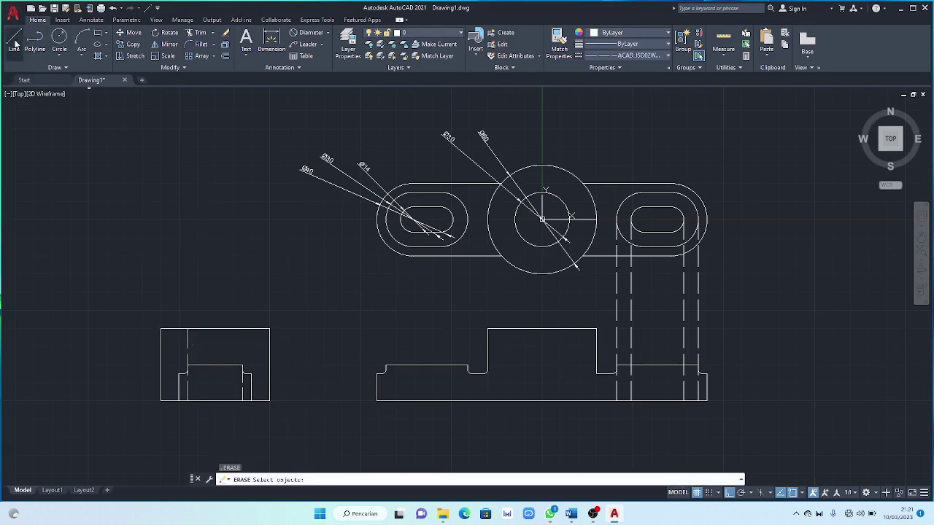
click(215, 329)
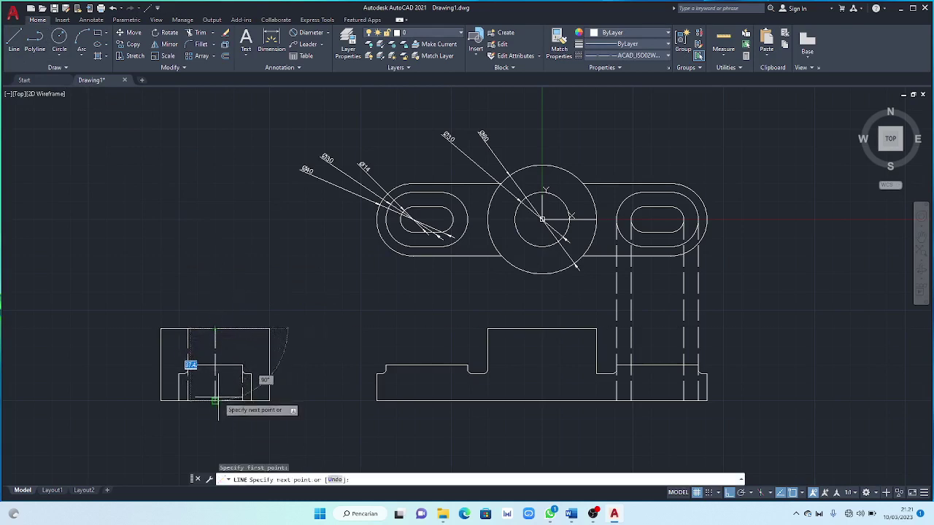
click(216, 400)
key(Escape)
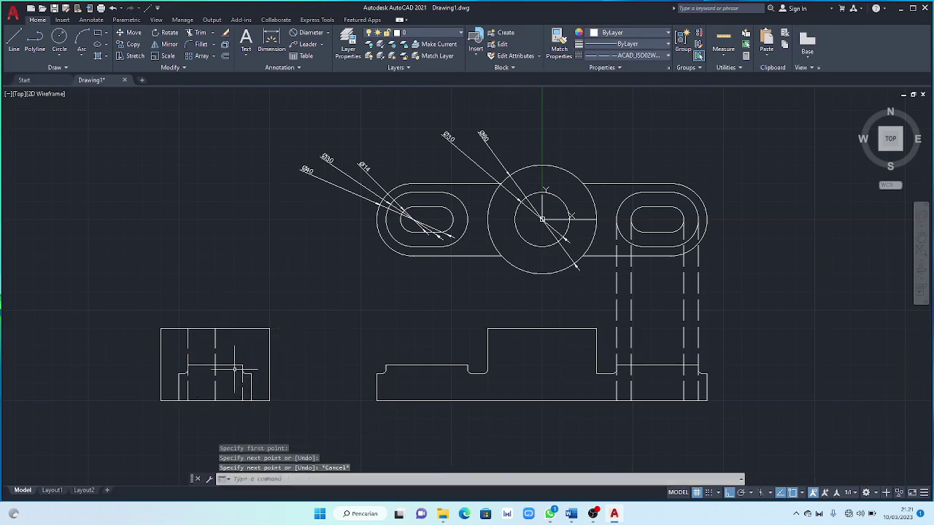
key(Return)
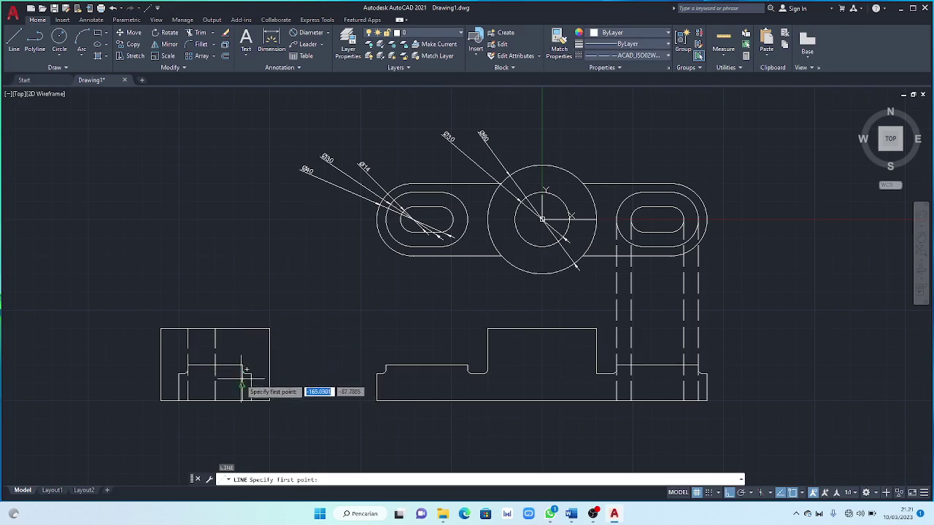
click(243, 370)
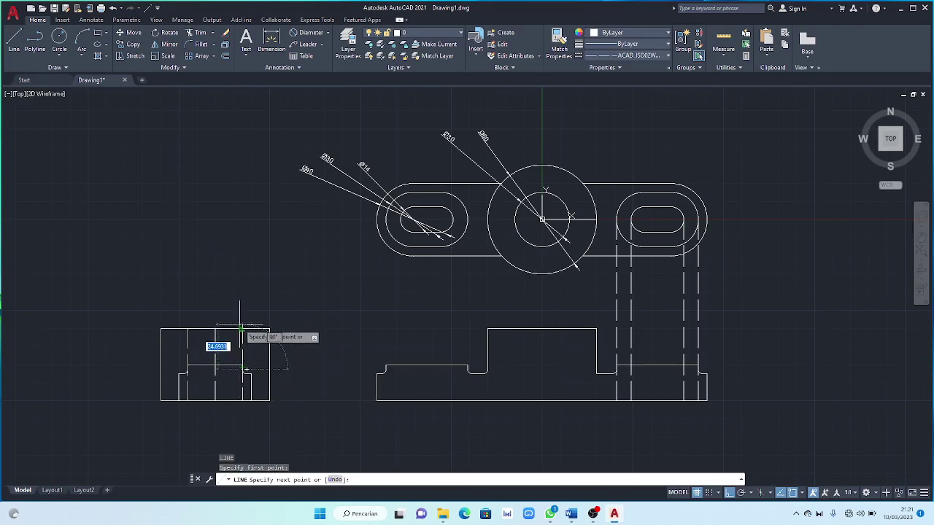
key(Escape)
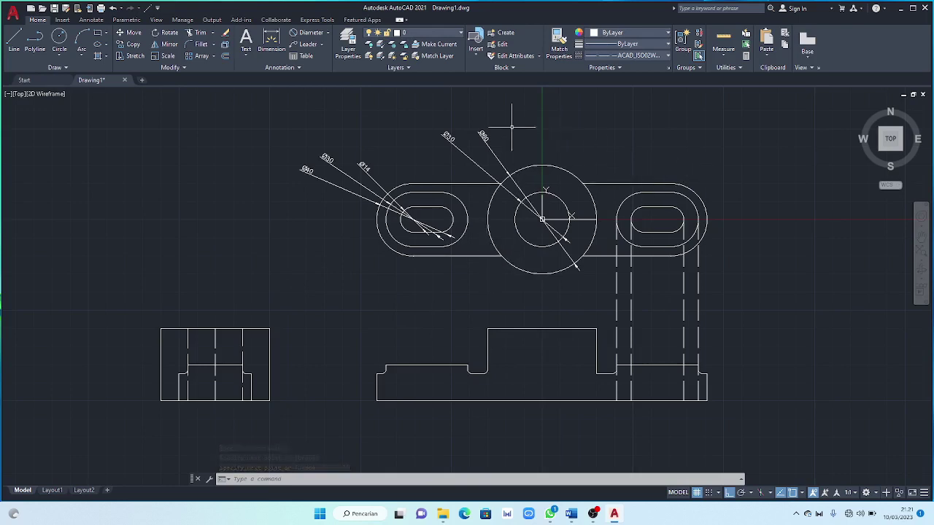
Drop vertical projection lines from the central circles' edges down to the front view's base
key(space)
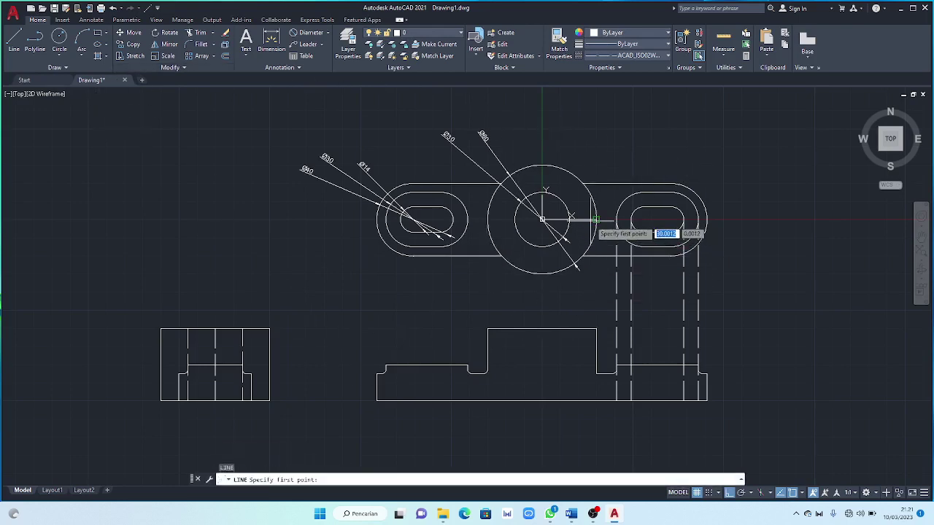
click(597, 219)
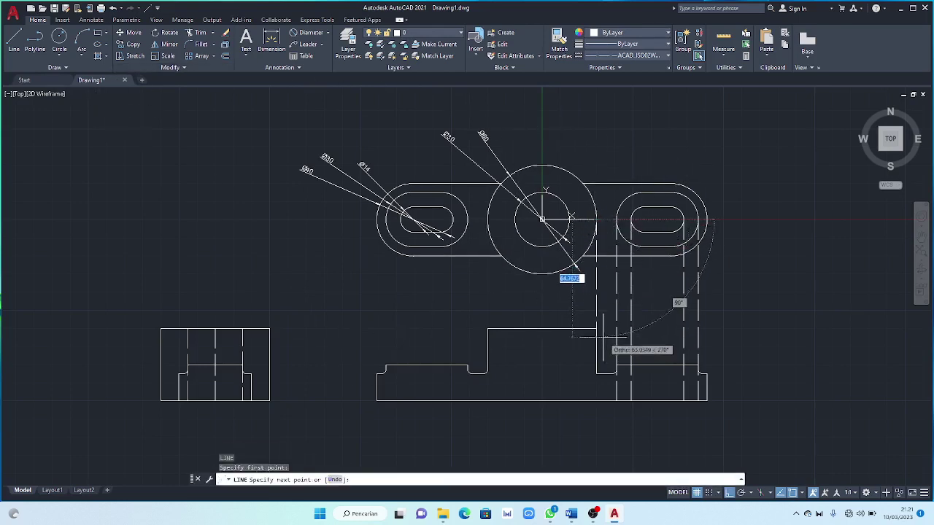
click(597, 325)
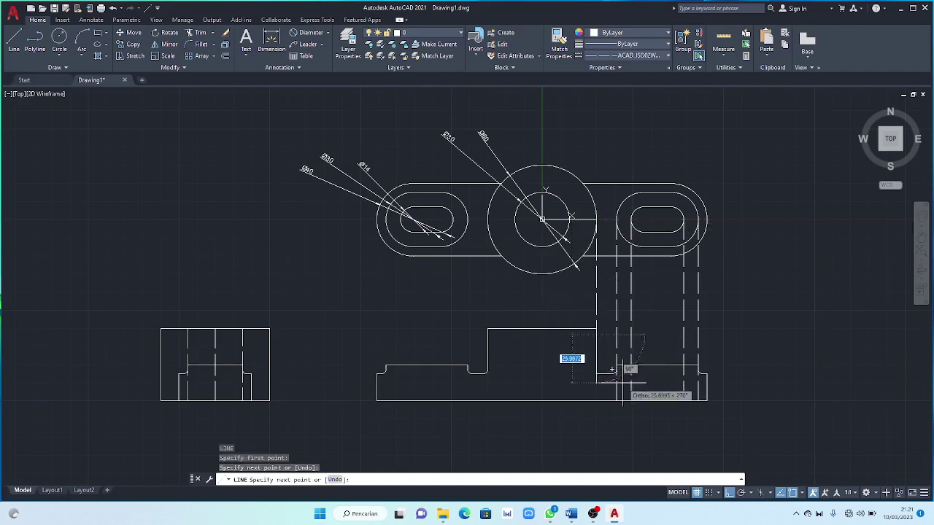
click(597, 374)
click(596, 401)
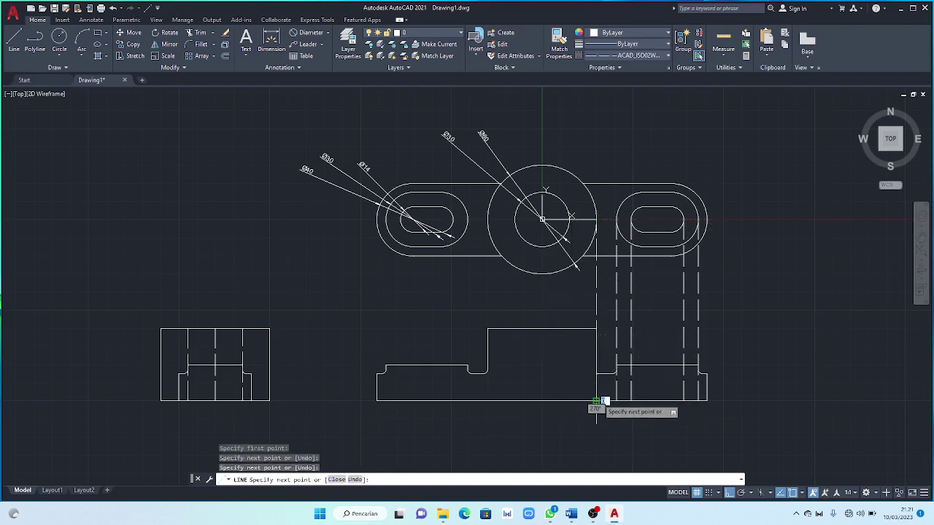
key(Return)
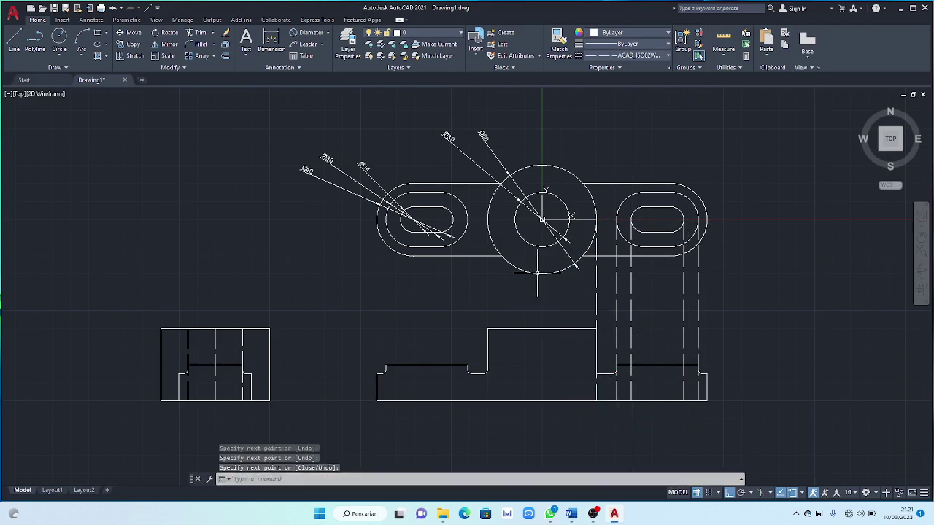
key(Return)
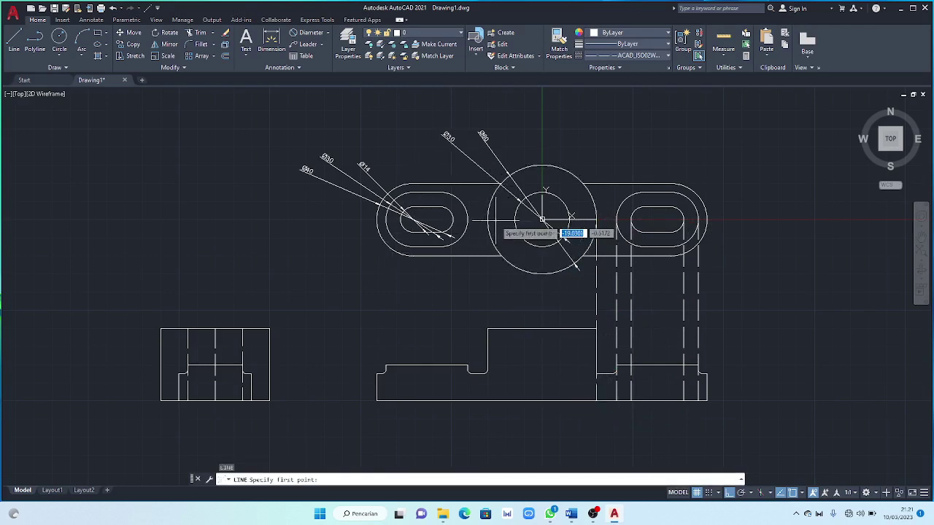
click(488, 219)
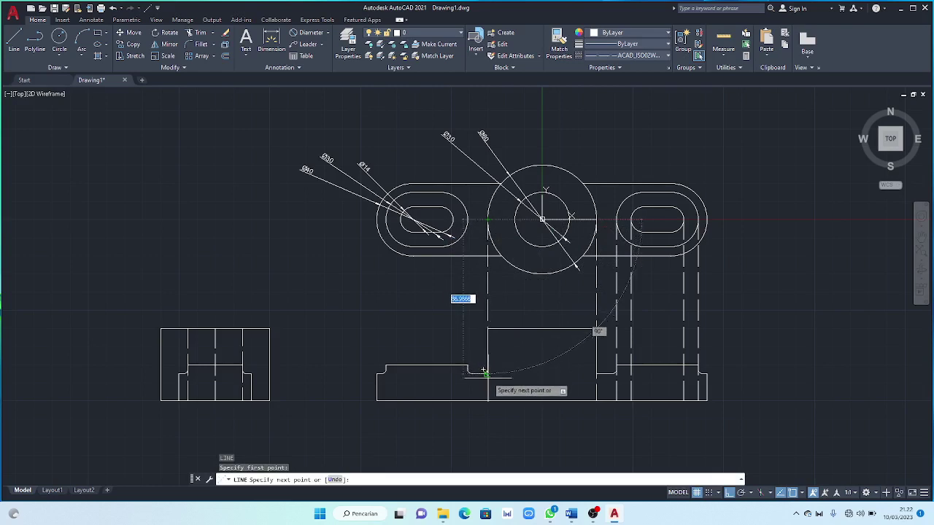
click(487, 399)
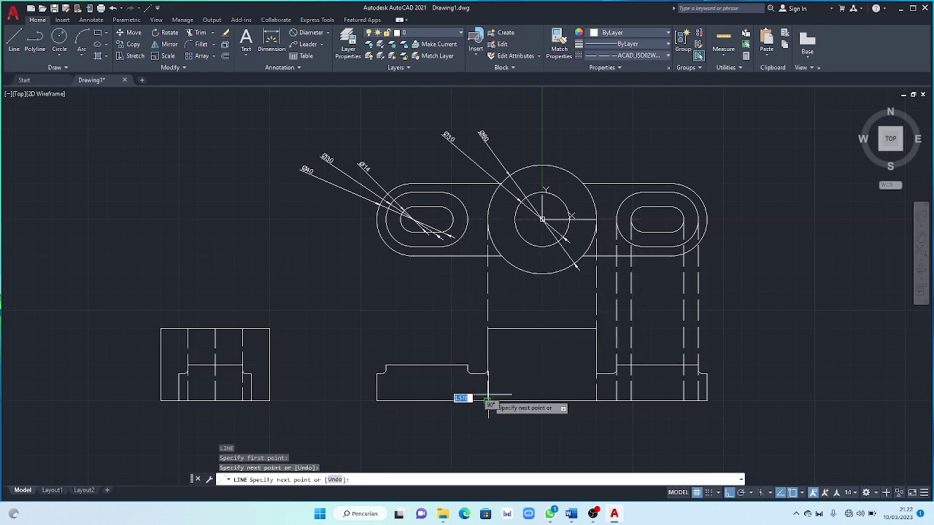
key(Escape)
key(Return)
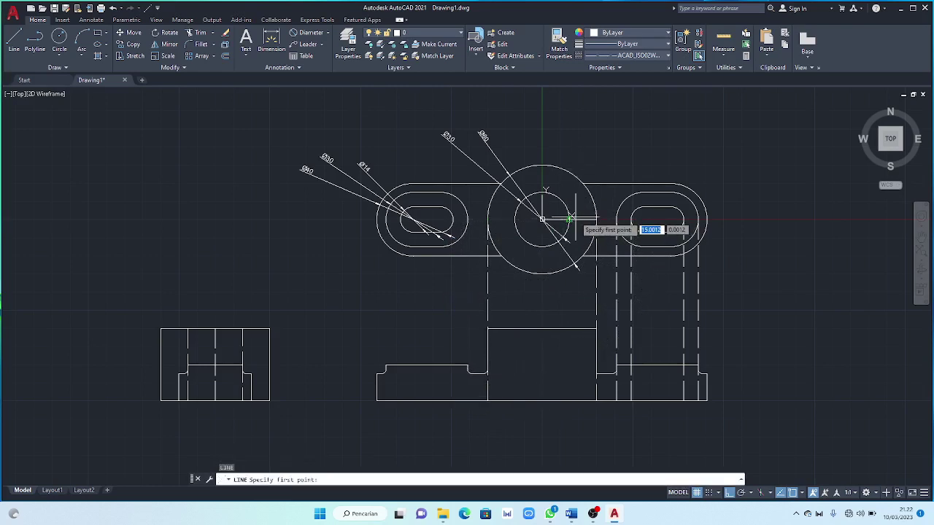
click(570, 218)
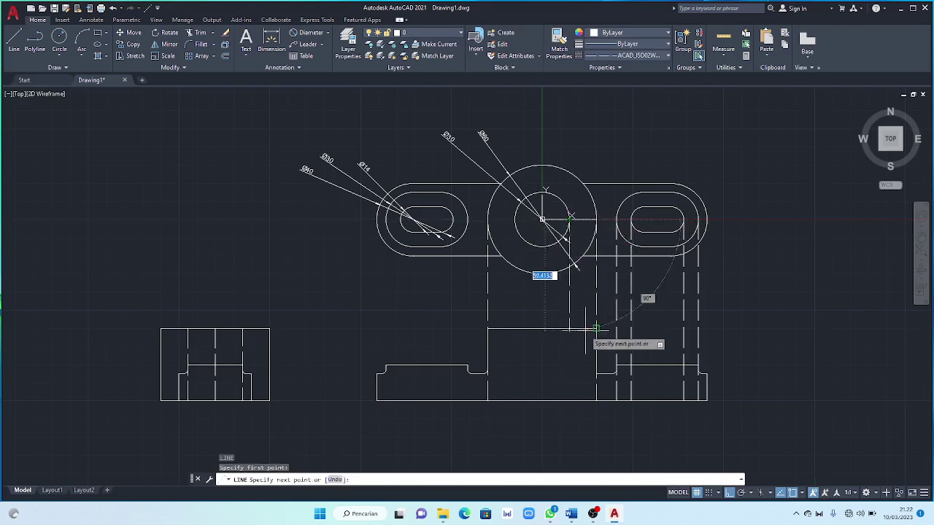
click(574, 395)
key(Escape)
key(Return)
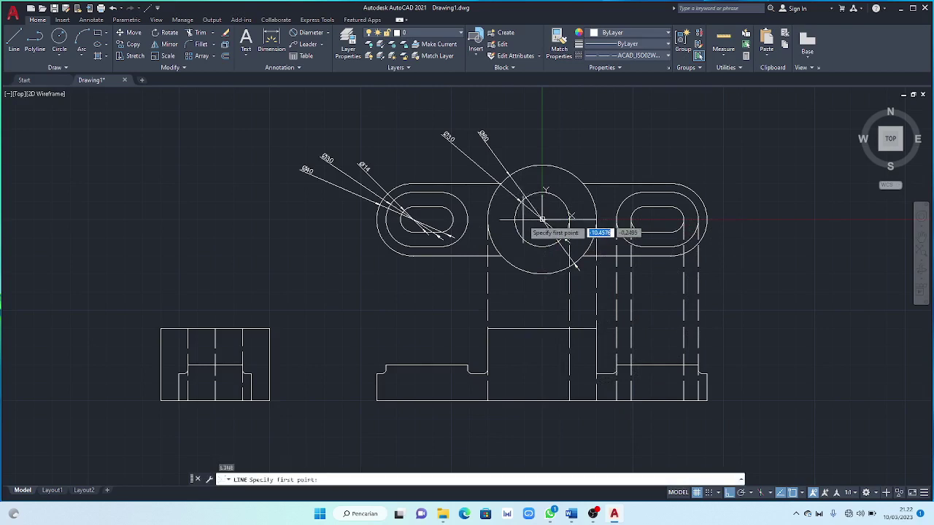
click(516, 218)
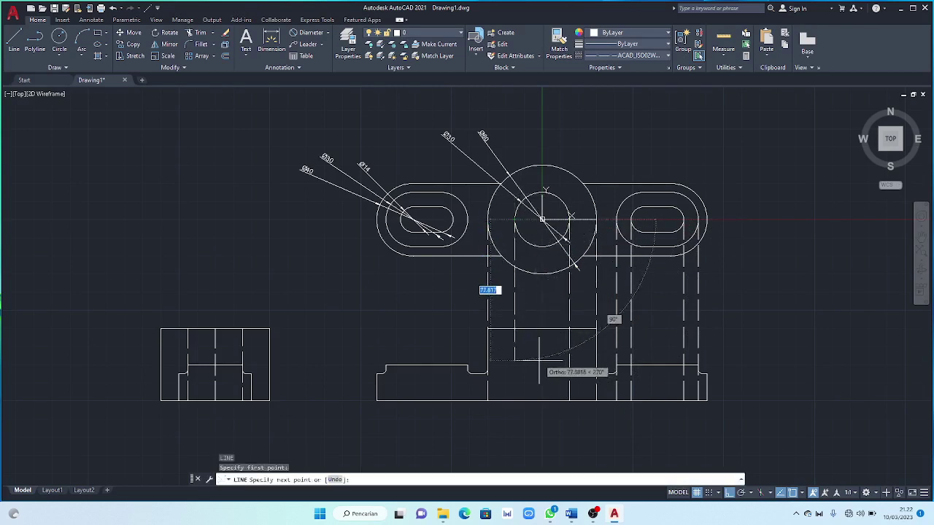
click(515, 401)
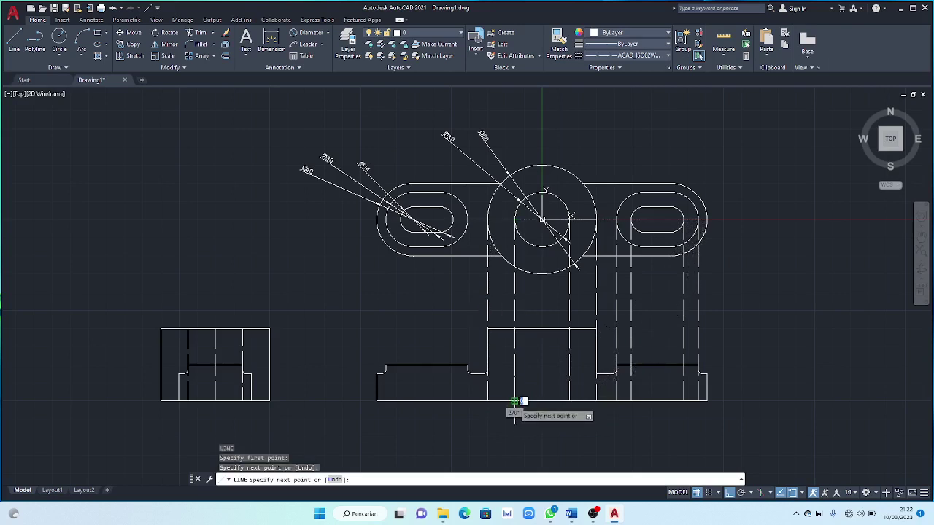
key(Return)
key(Return)
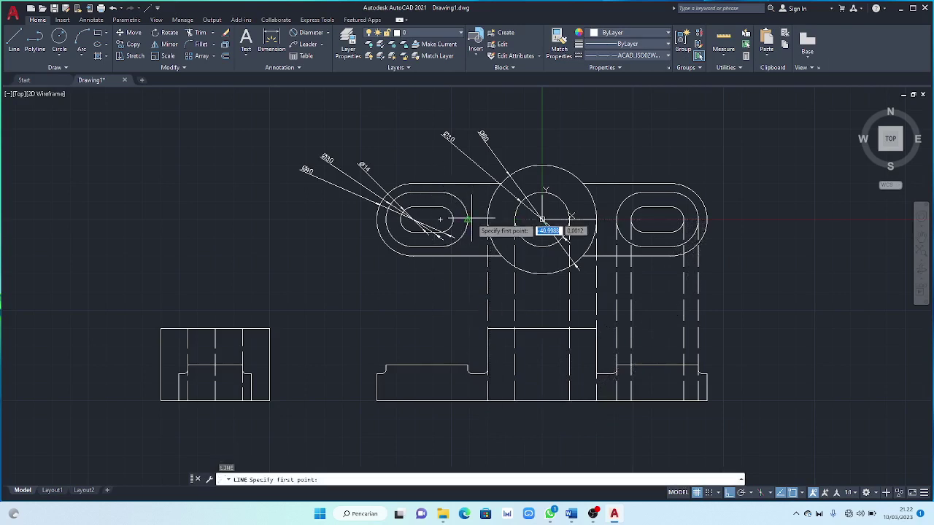
Drop vertical projection lines from the left slot and outline's left end to the front view's base
click(467, 219)
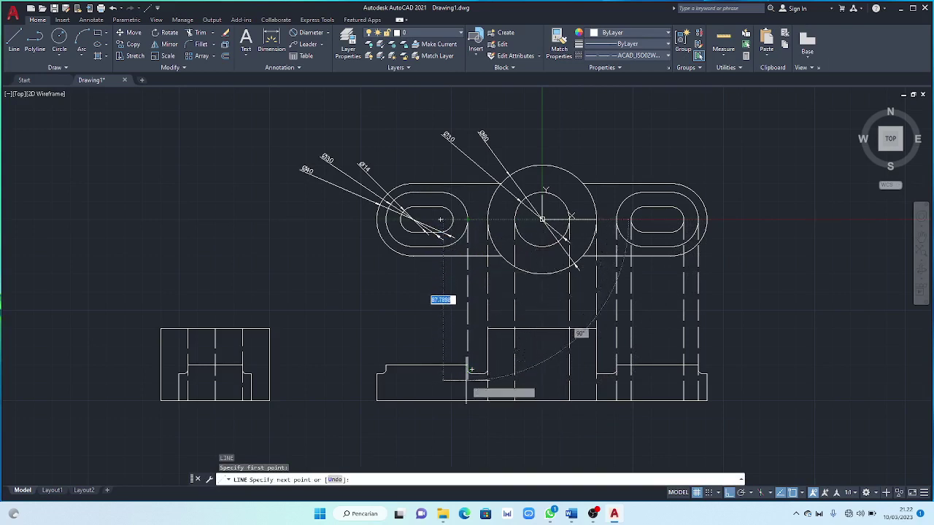
click(472, 401)
key(Return)
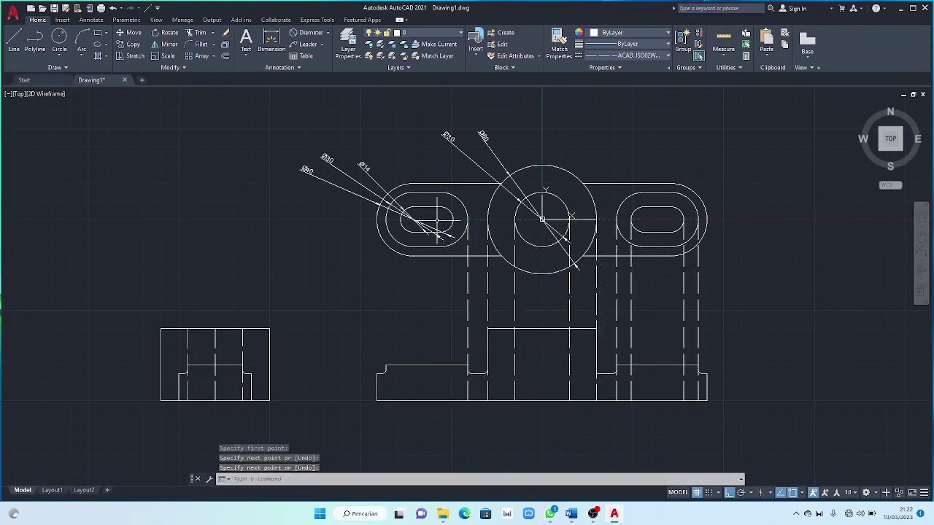
key(Return)
click(377, 219)
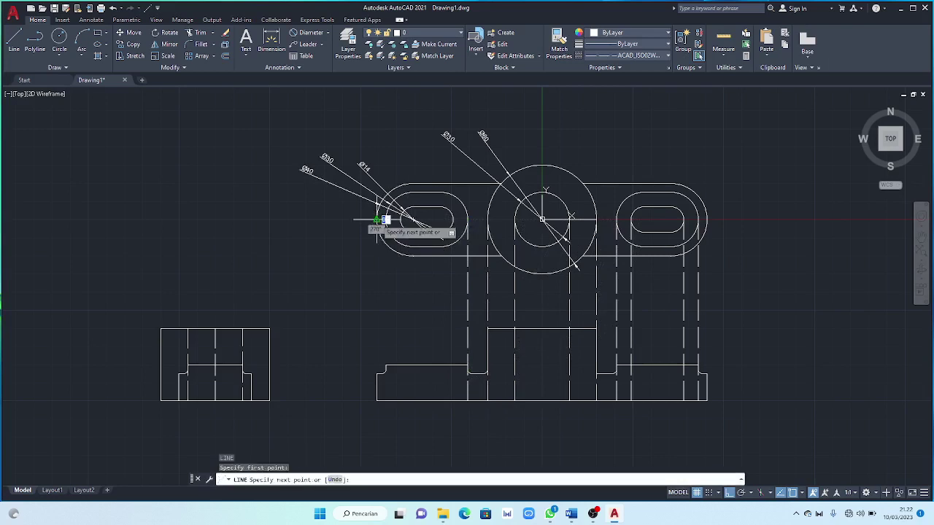
click(406, 401)
key(Return)
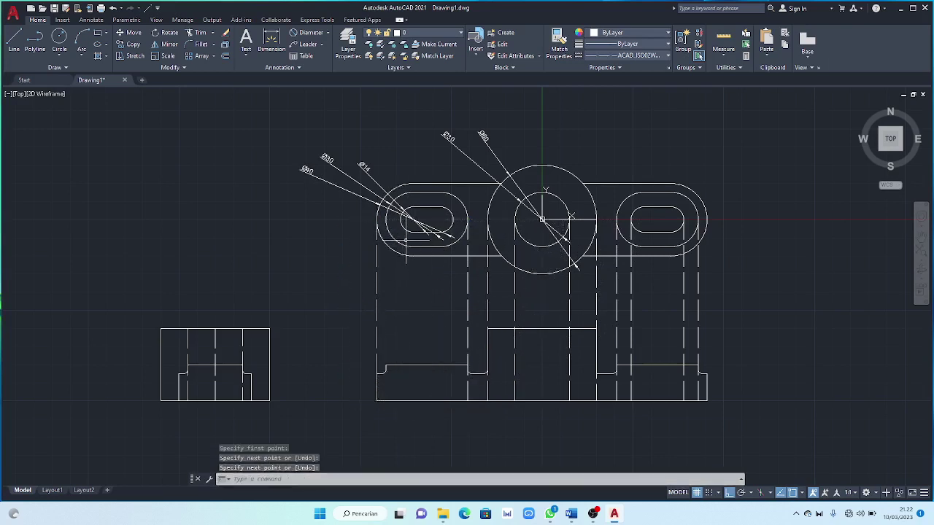
key(Return)
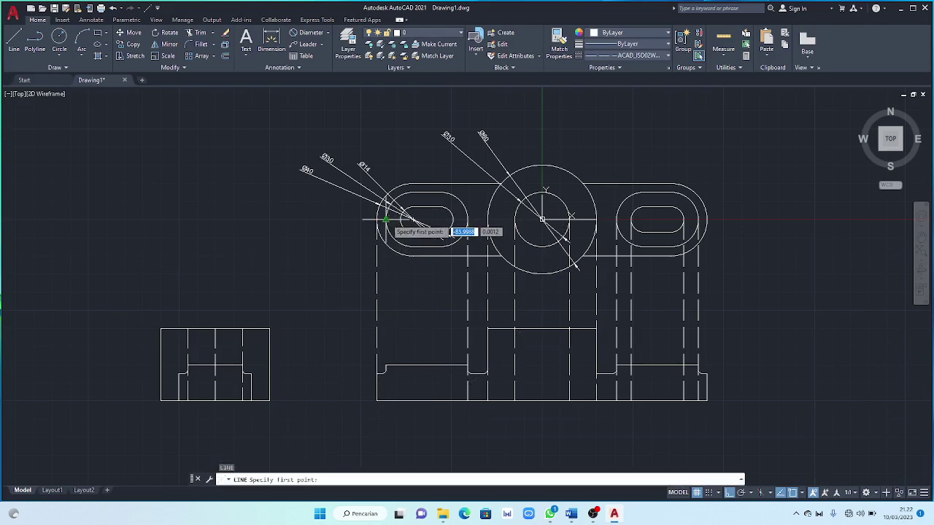
click(387, 219)
click(413, 402)
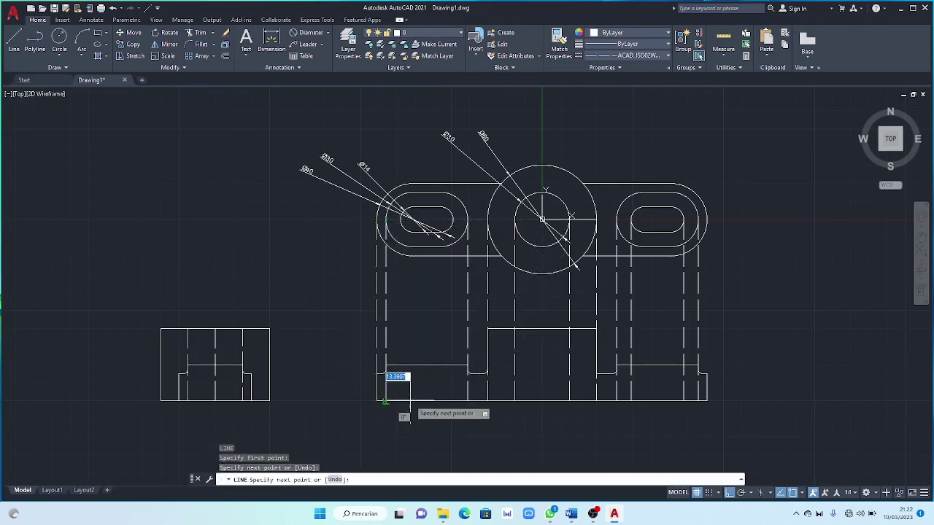
key(Return)
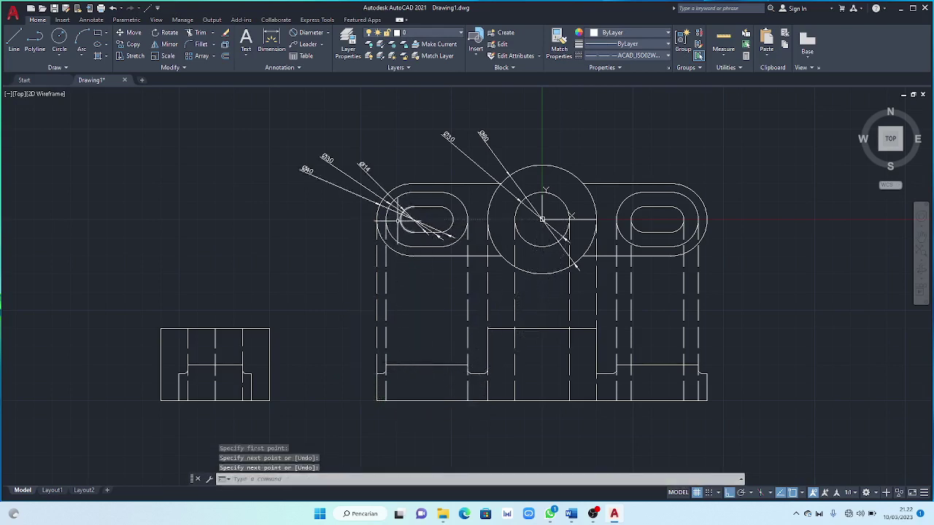
key(Return)
click(413, 219)
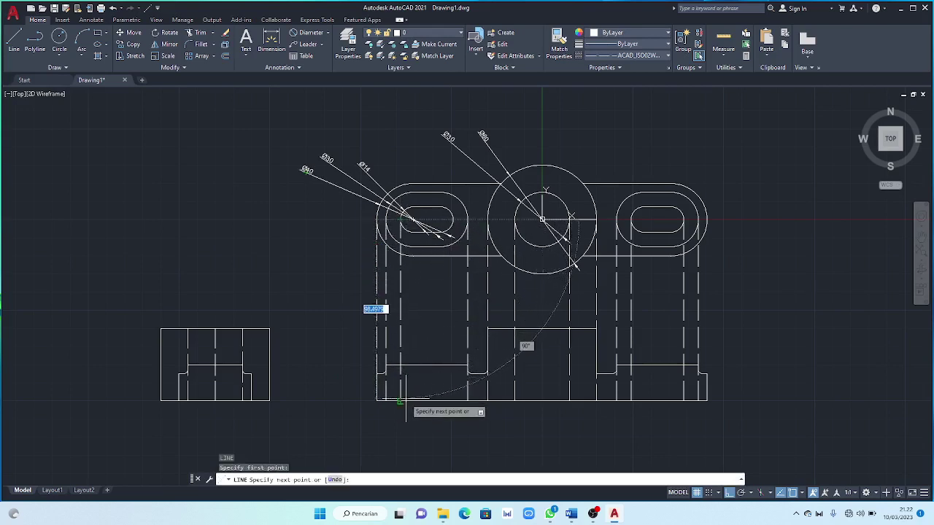
key(Escape)
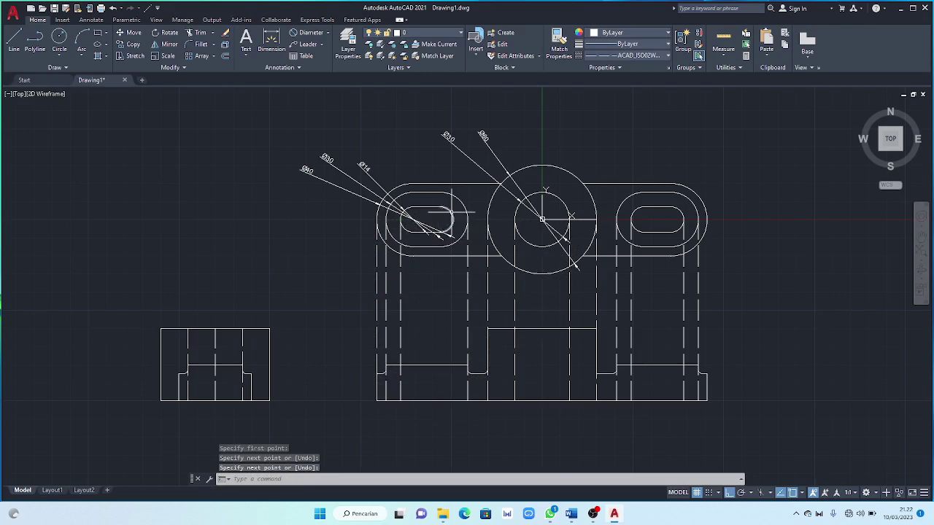
key(Return)
click(429, 219)
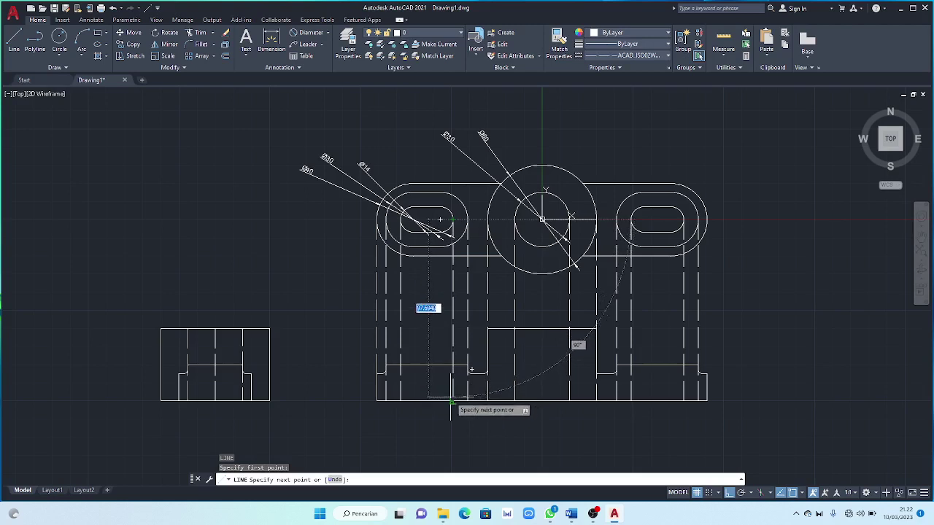
click(452, 400)
key(Return)
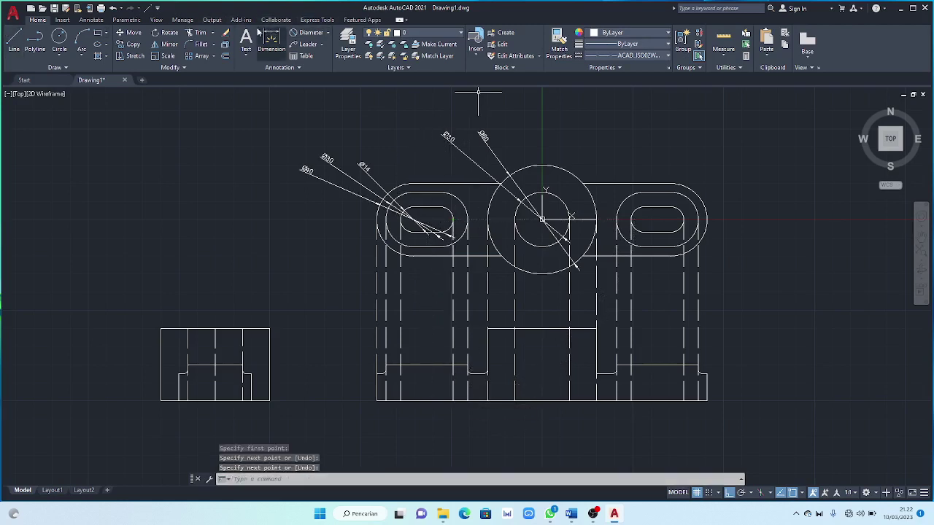
Fence-trim the projection lines in the gap between the top and front views and at the left slot
click(197, 32)
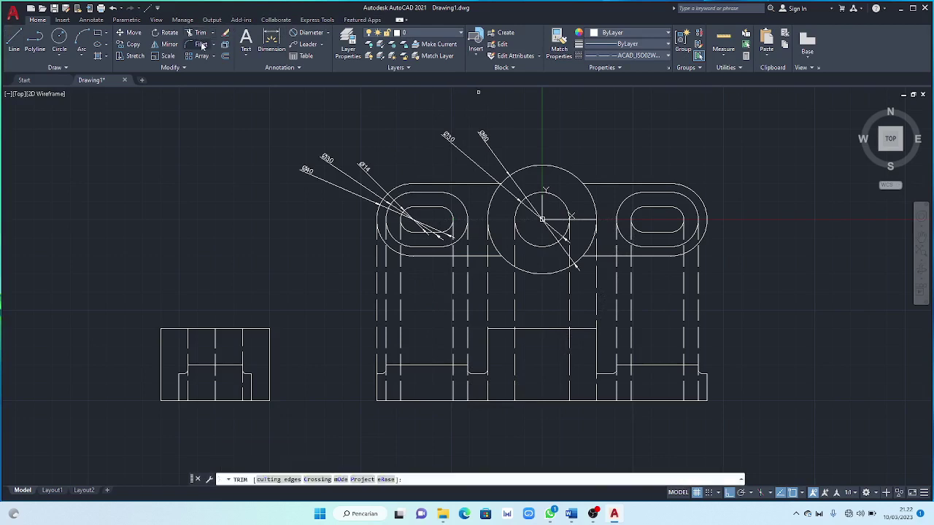
click(357, 288)
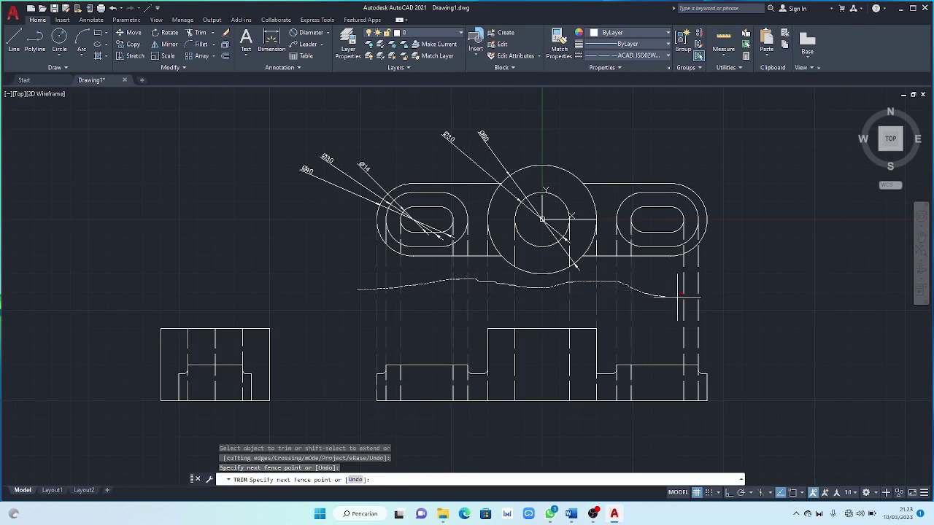
click(722, 296)
key(Return)
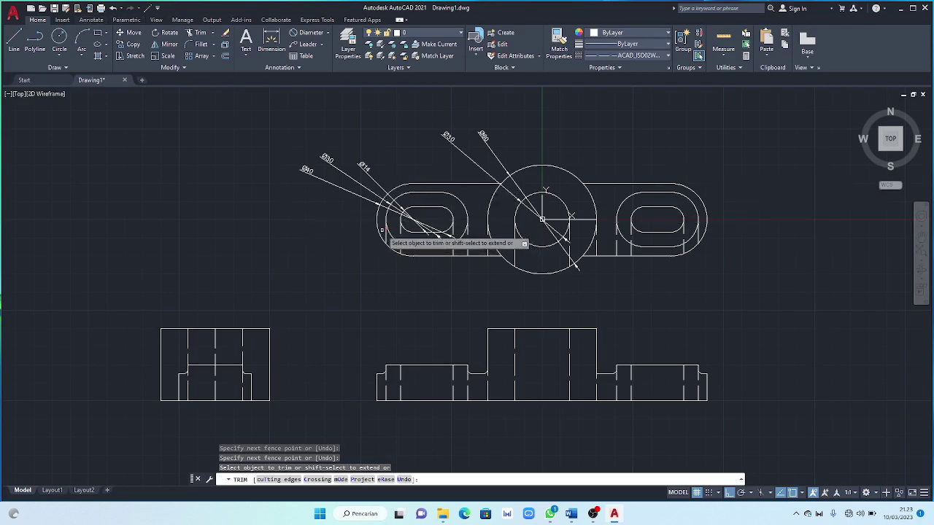
click(380, 231)
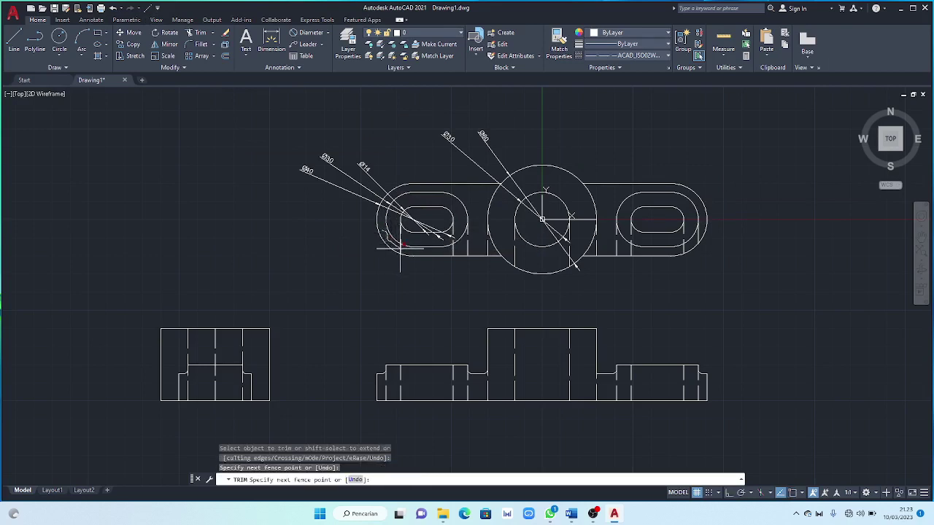
key(Return)
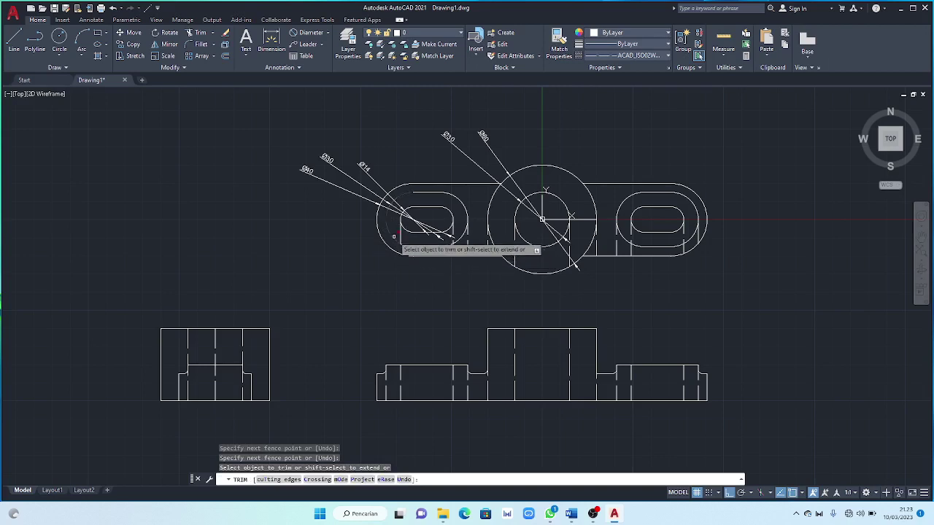
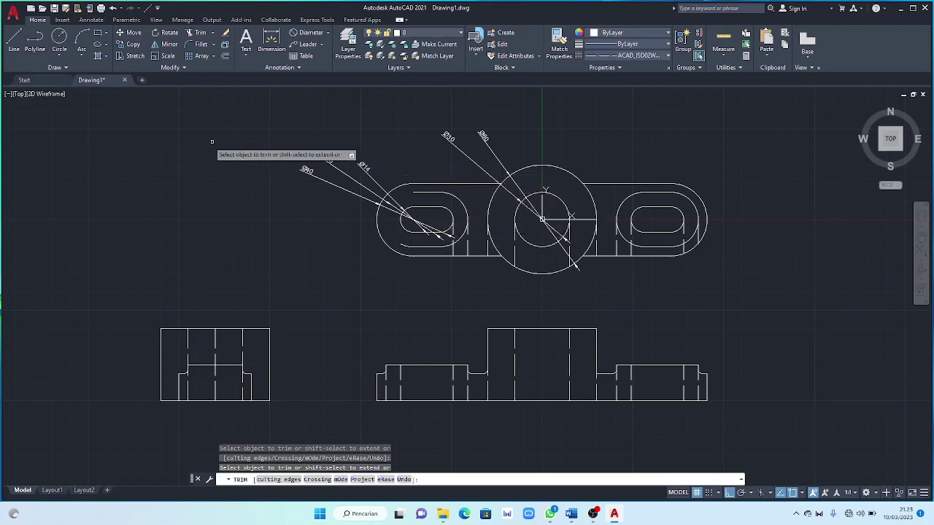
Set new linetype to ByLayer, then draw and erase a trial radius-7 circle in the left slot
click(59, 41)
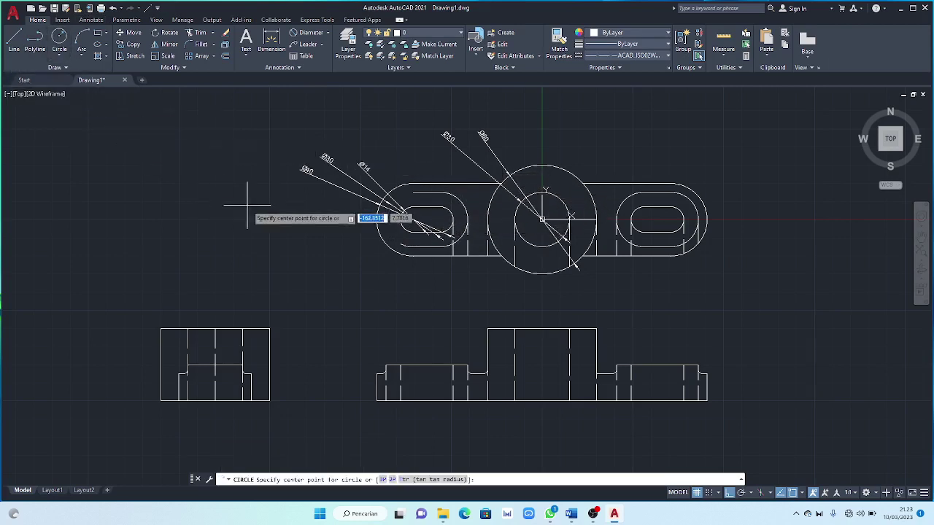
click(412, 220)
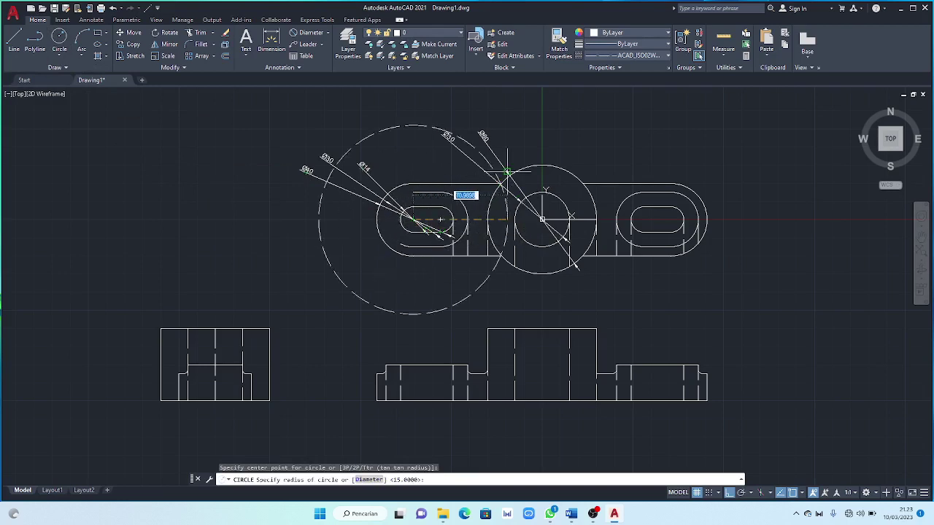
click(664, 57)
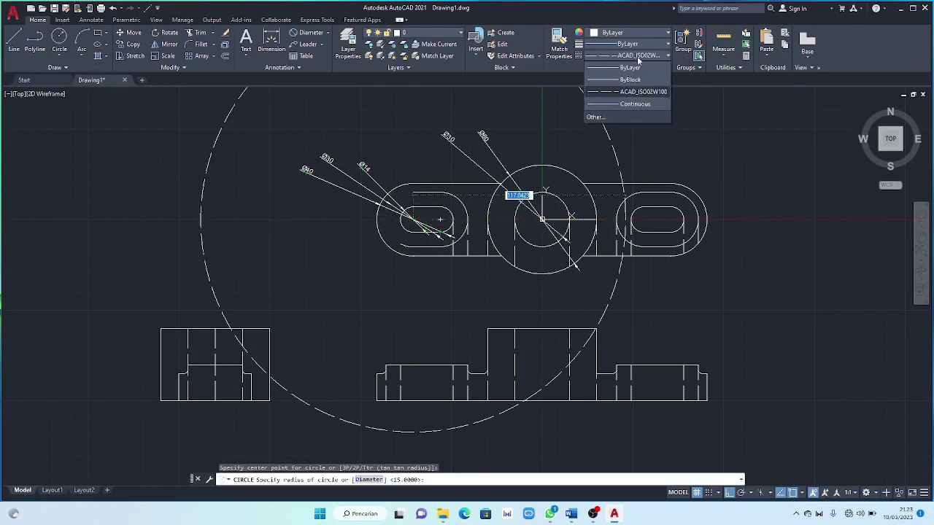
click(625, 67)
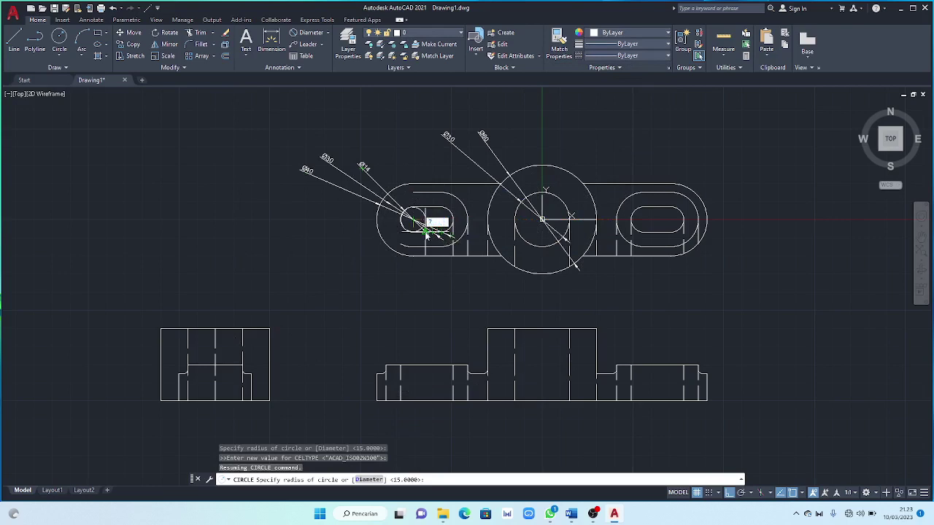
text(7)
key(Return)
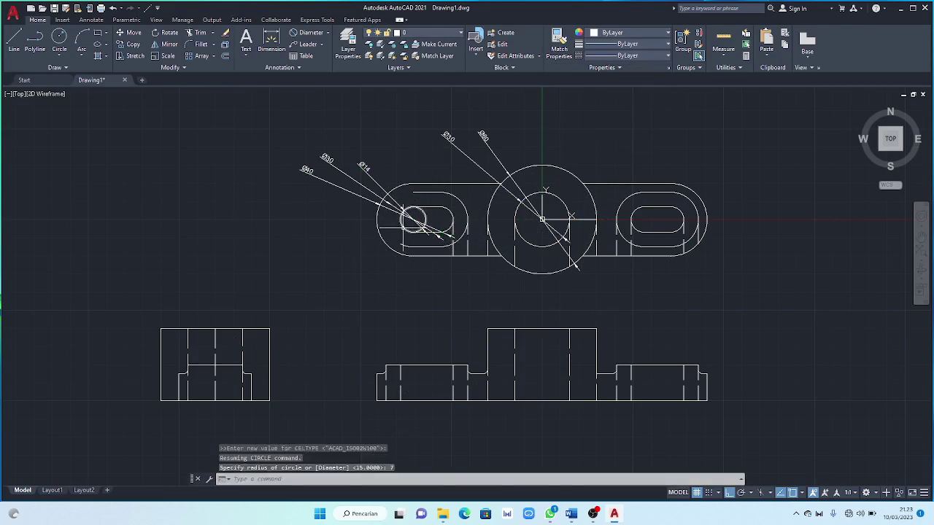
click(426, 219)
key(Delete)
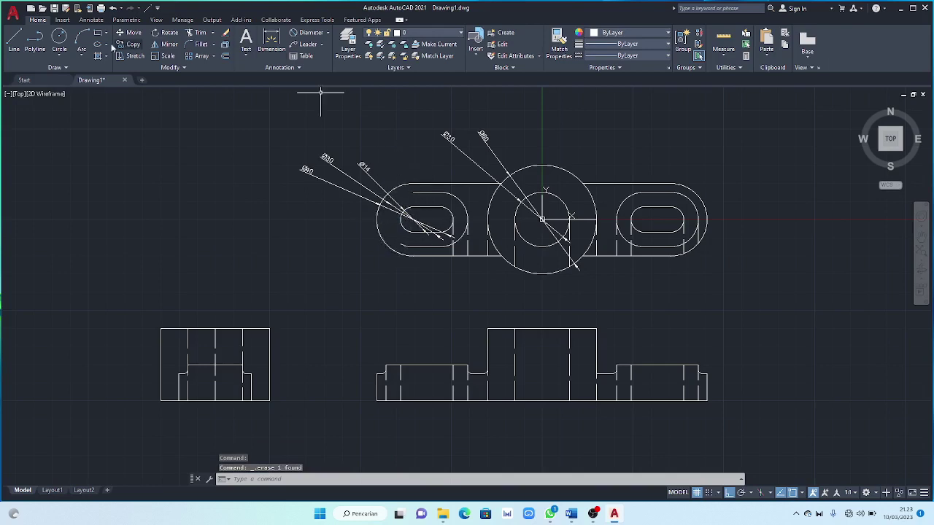
Draw a radius-15 circle centred on the left slot
click(59, 38)
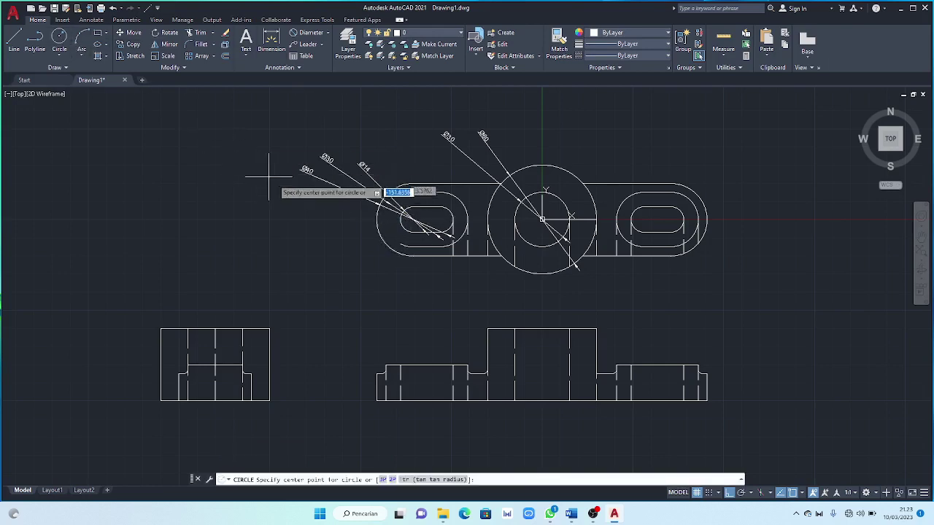
click(413, 219)
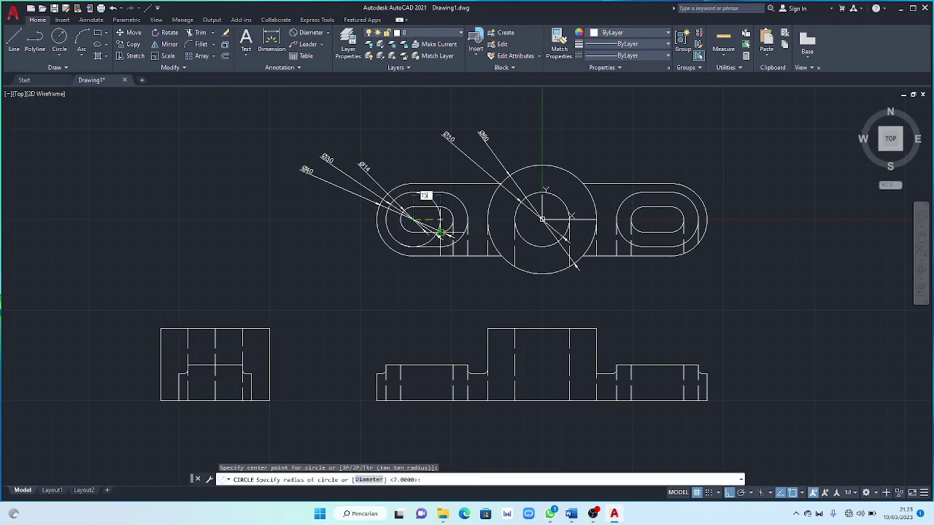
key(Return)
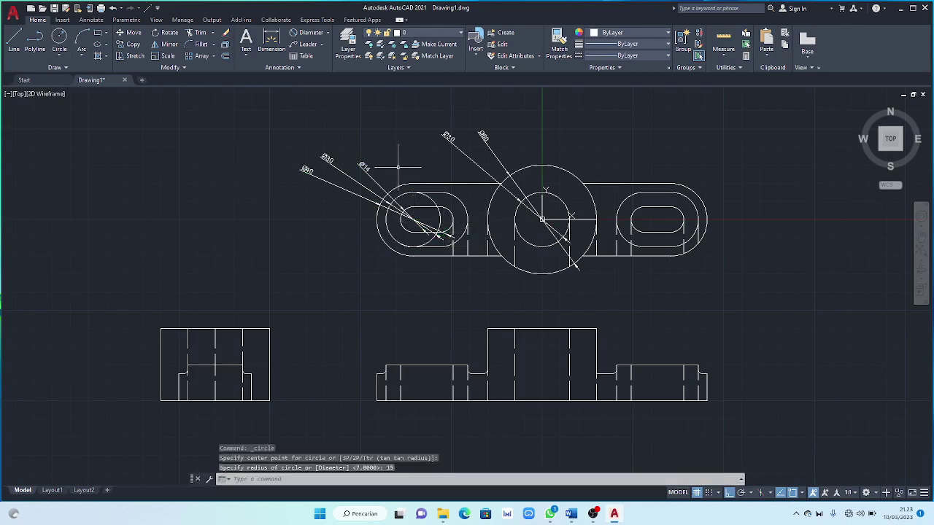
click(200, 33)
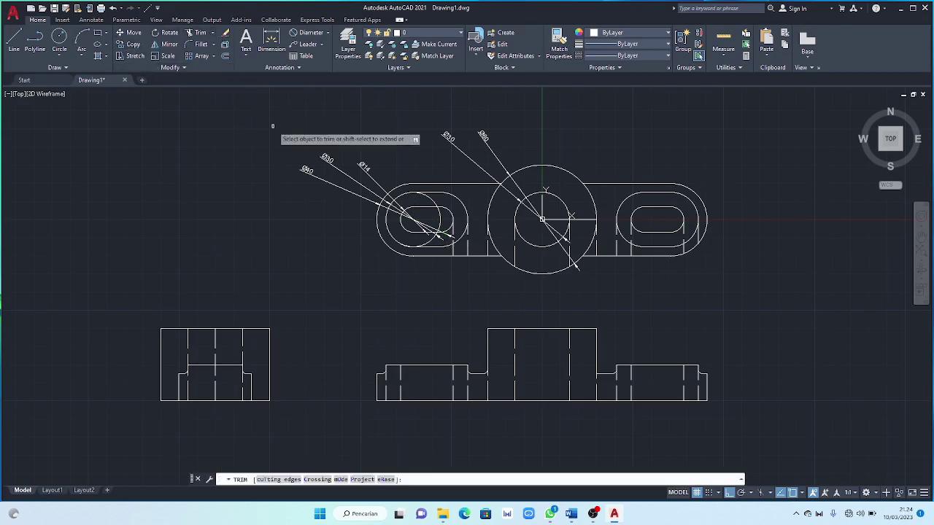
Trim back the new circle and fence-trim the excess lines in the top view
click(432, 203)
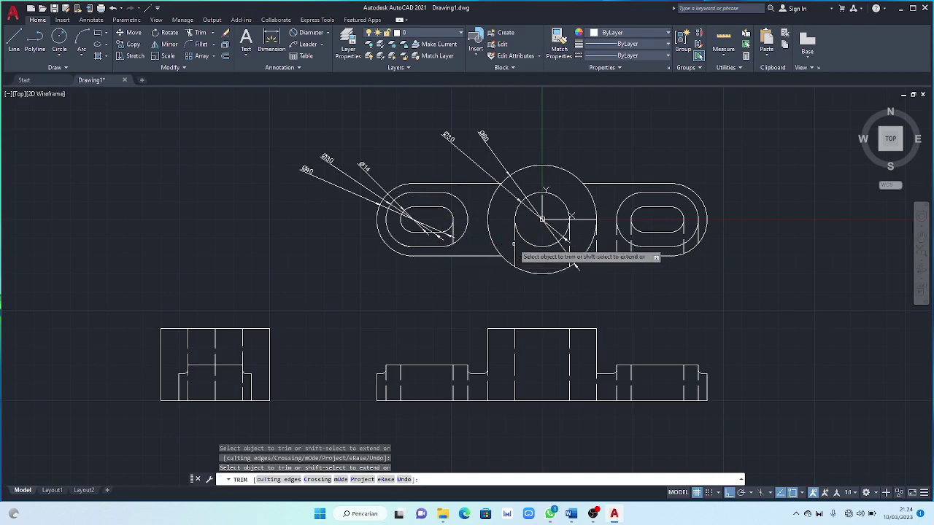
click(515, 246)
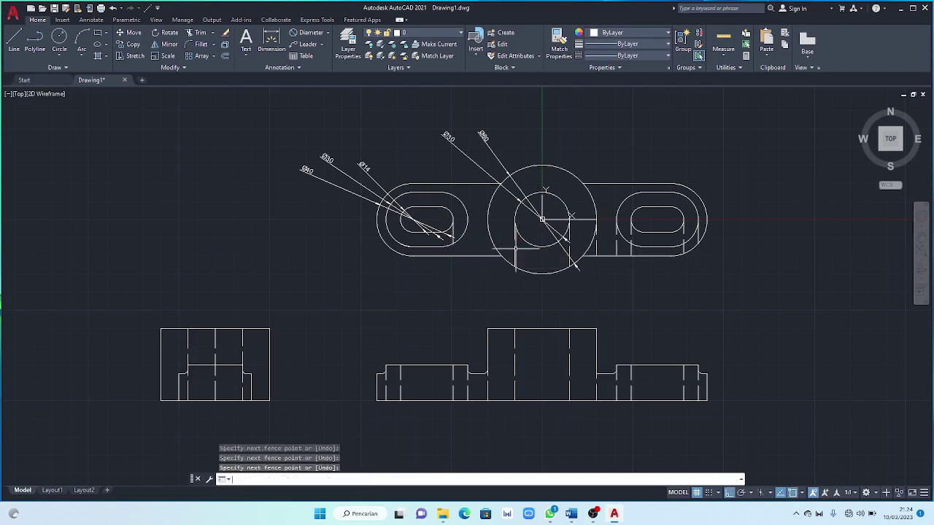
key(Return)
Delete the leftover vertical and hidden lines around the slots in the top view
click(515, 246)
key(Delete)
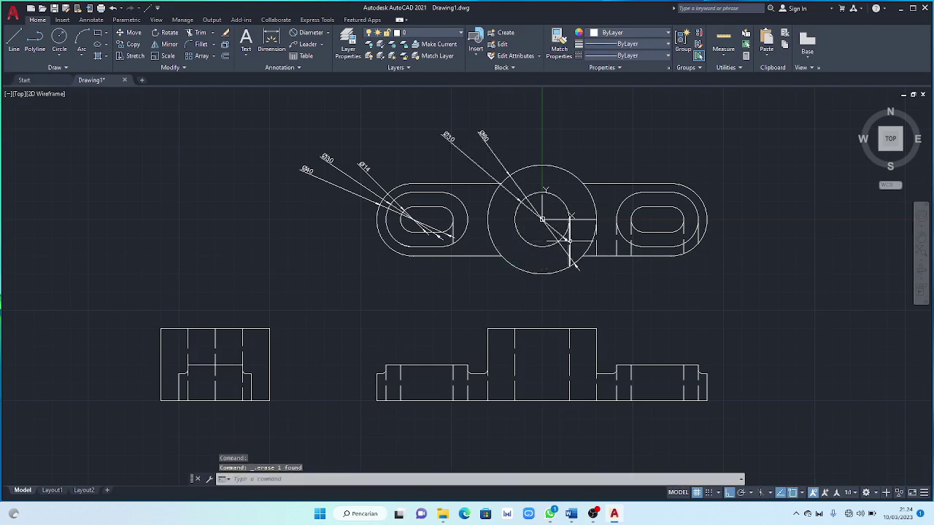
click(570, 259)
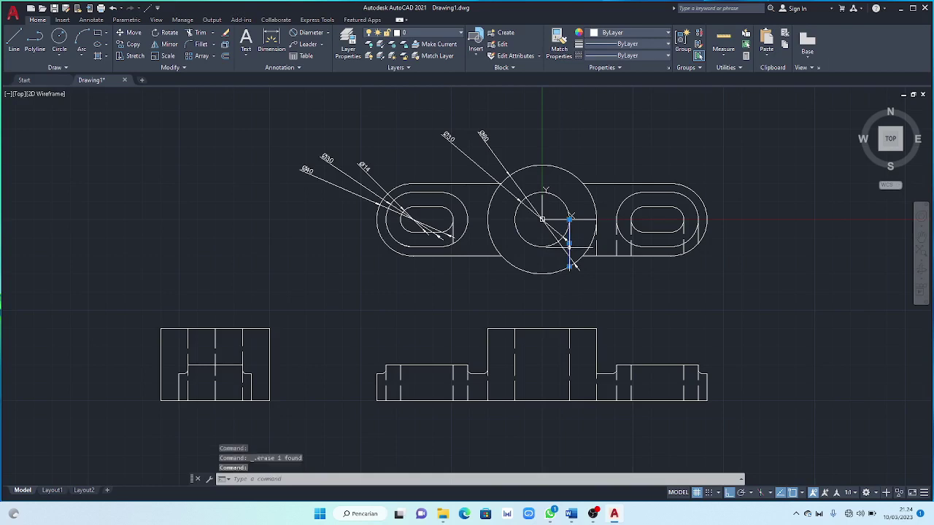
key(Delete)
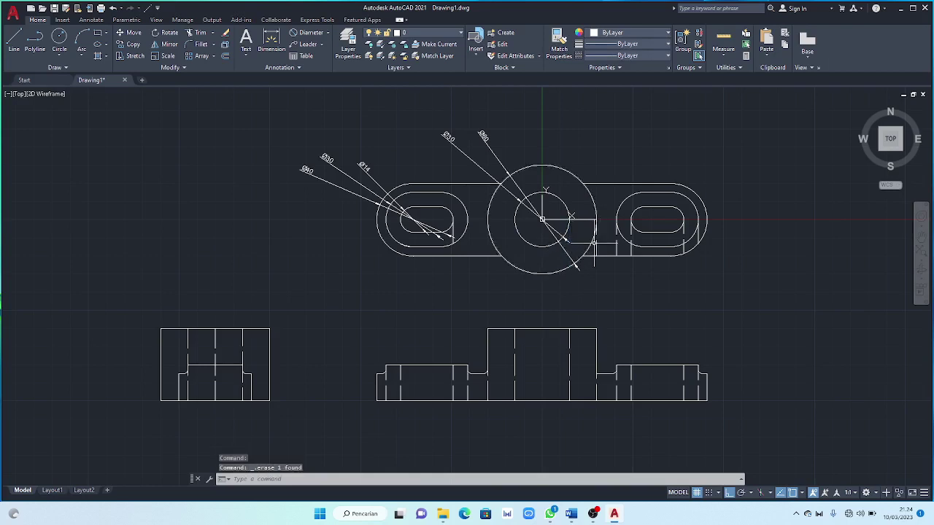
click(594, 248)
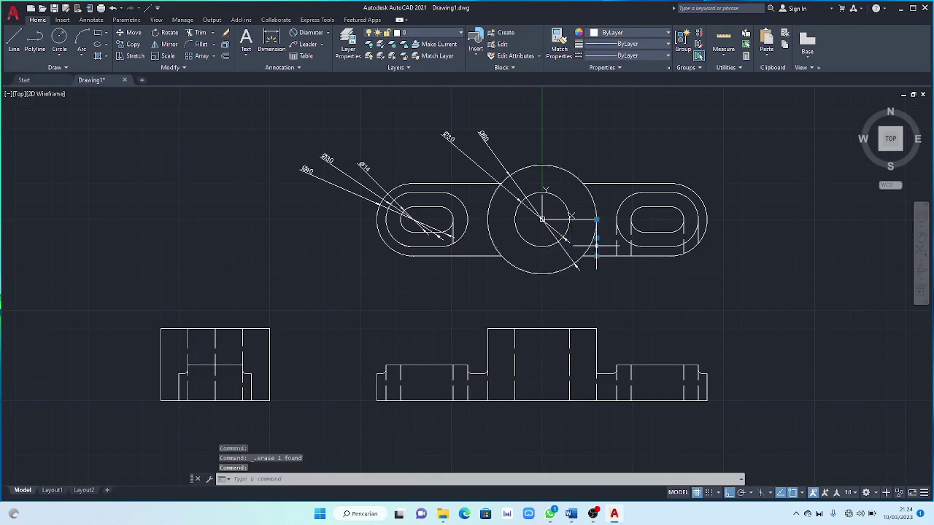
click(617, 246)
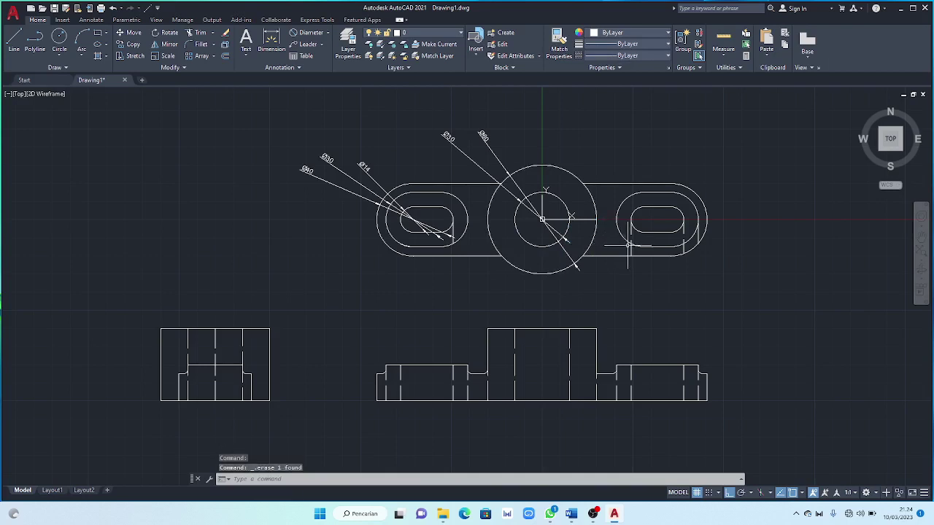
click(632, 248)
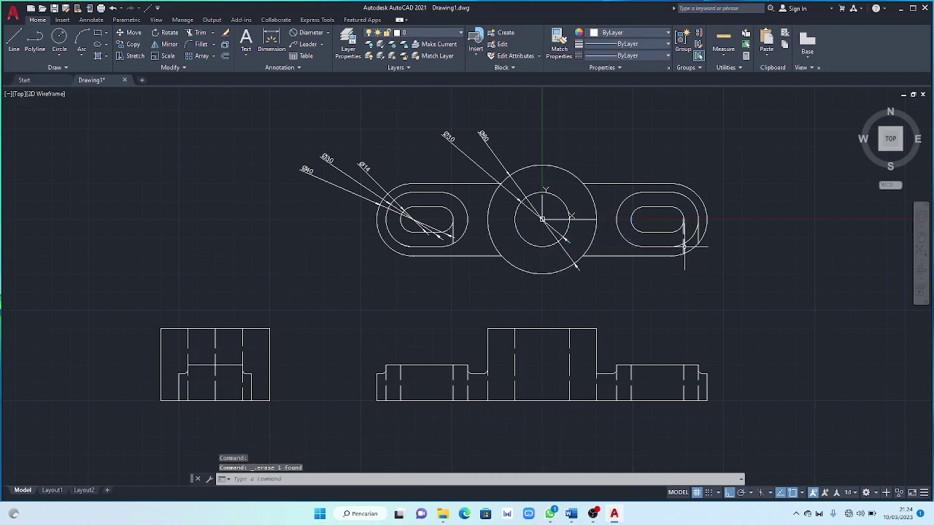
click(683, 246)
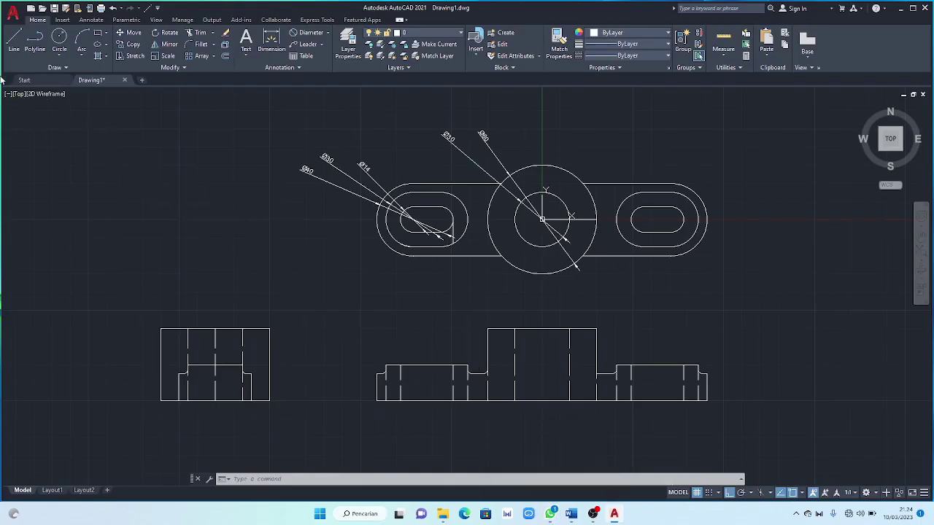
Draw a trial line up the side view's left edge, then cancel it
click(12, 48)
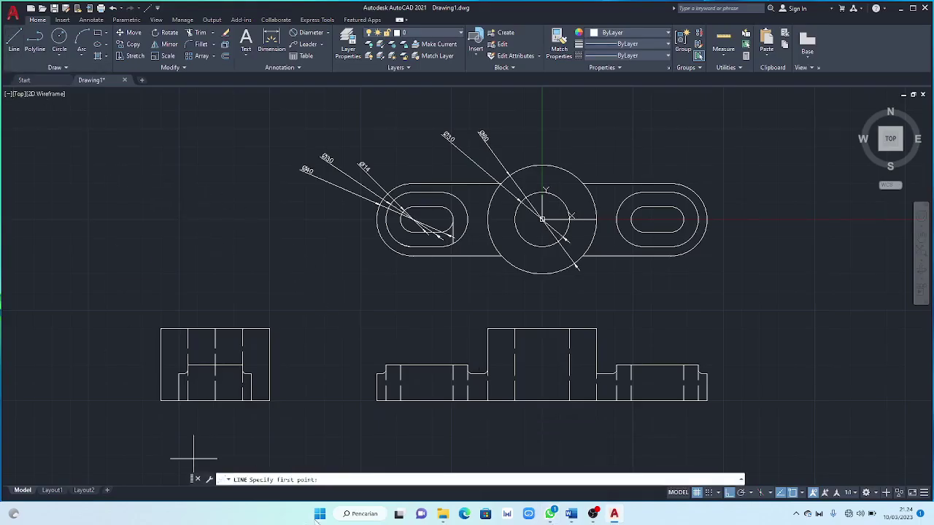
click(156, 400)
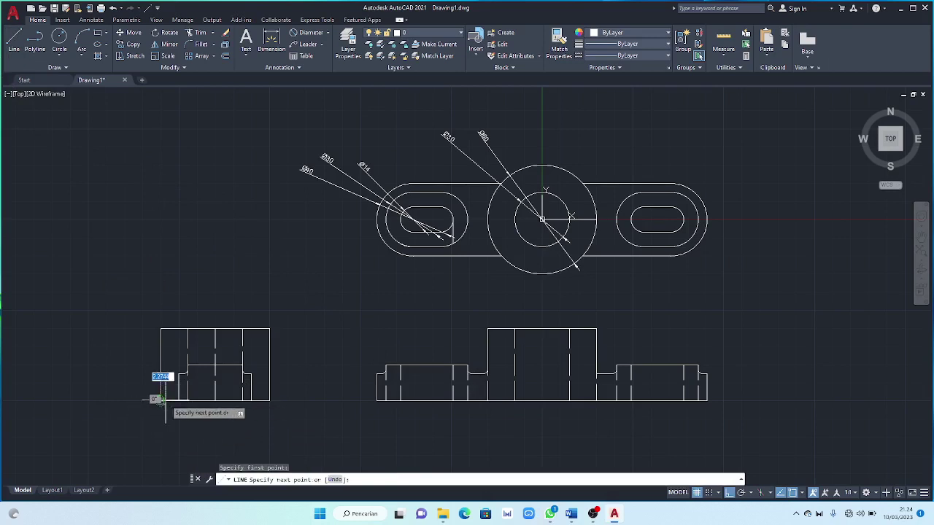
click(159, 329)
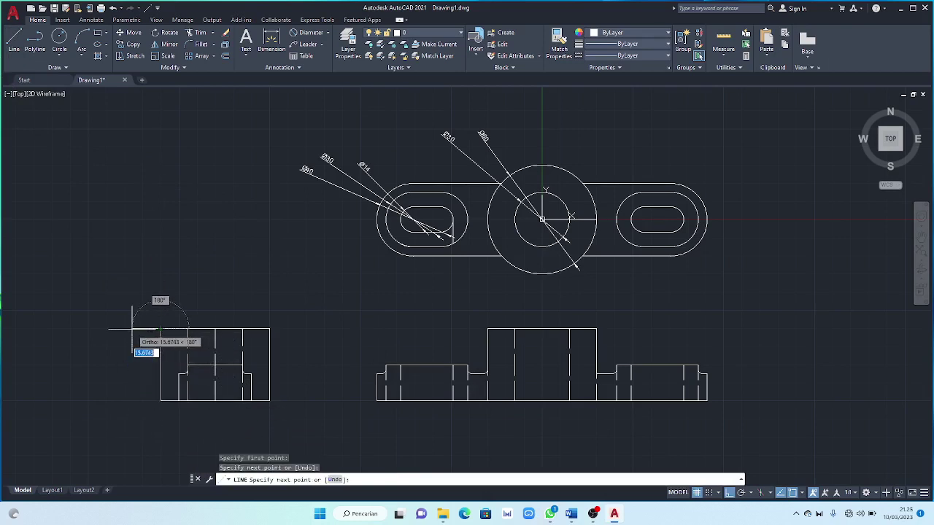
key(Escape)
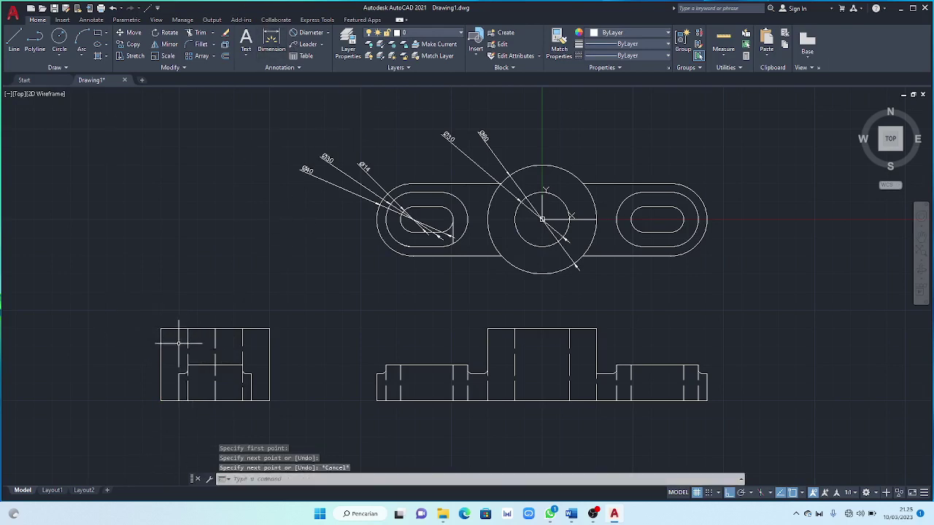
key(space)
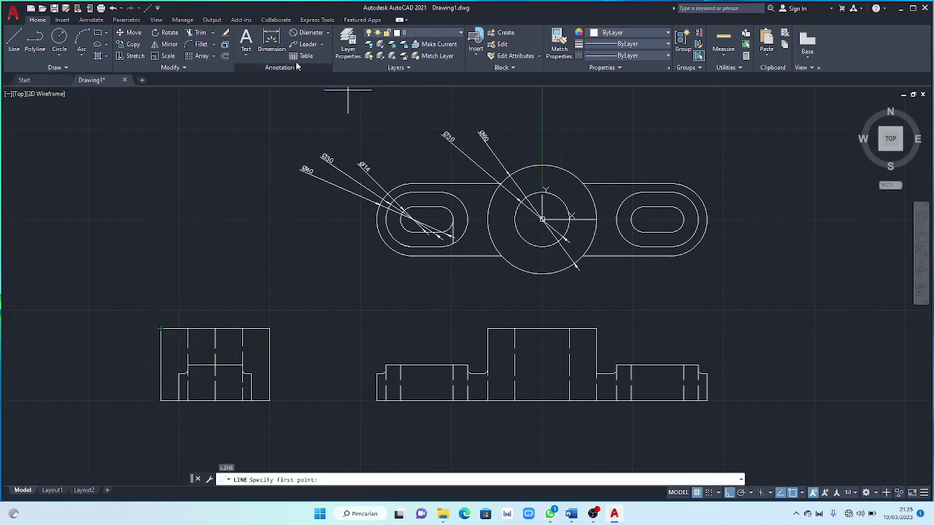
Add the 60 width and 40 height dimensions to the side view, then bring OBS forward
click(271, 42)
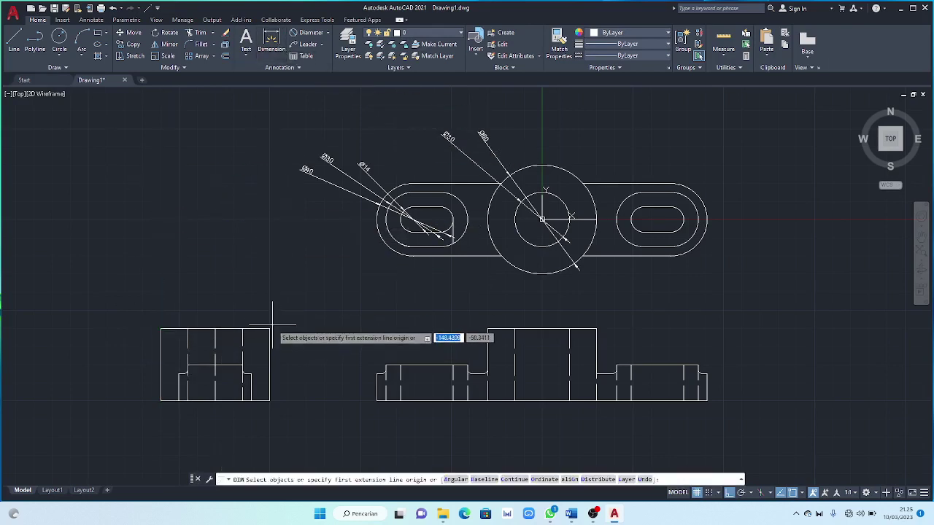
click(270, 42)
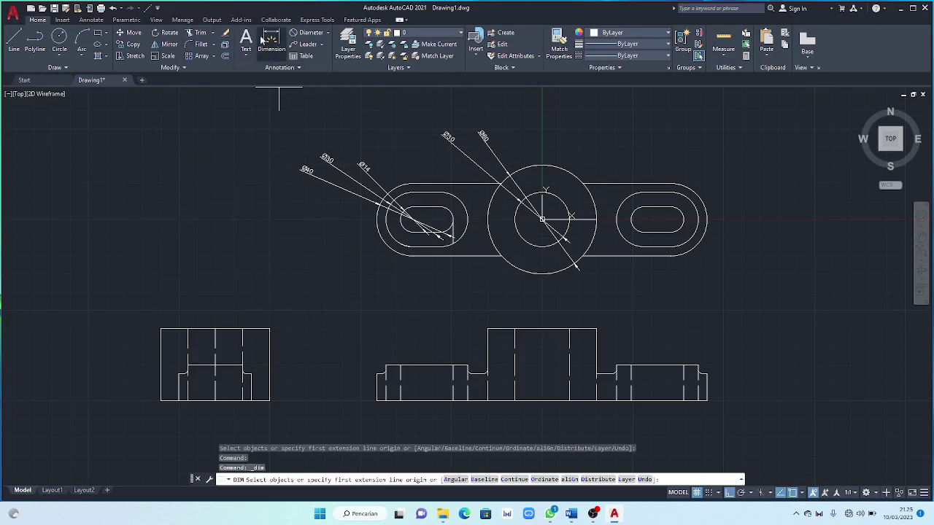
click(270, 328)
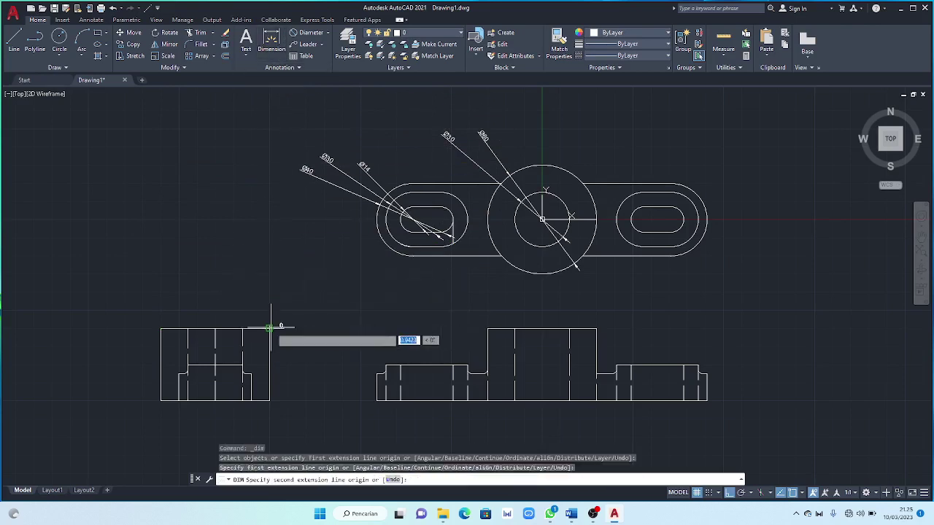
click(165, 329)
click(175, 289)
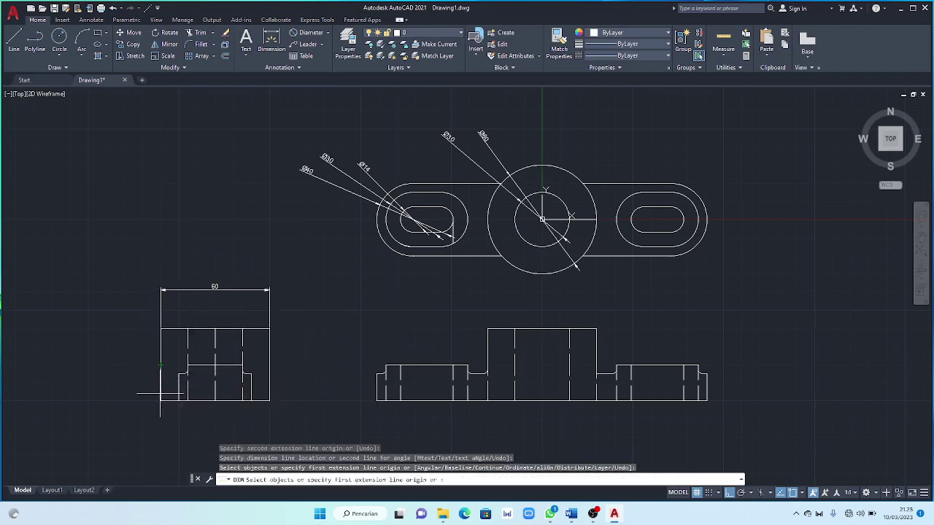
key(Return)
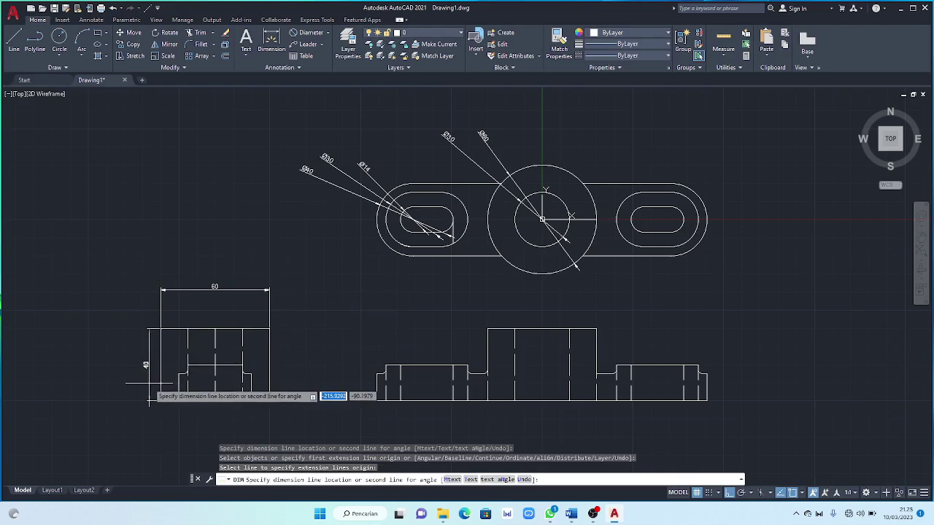
click(136, 381)
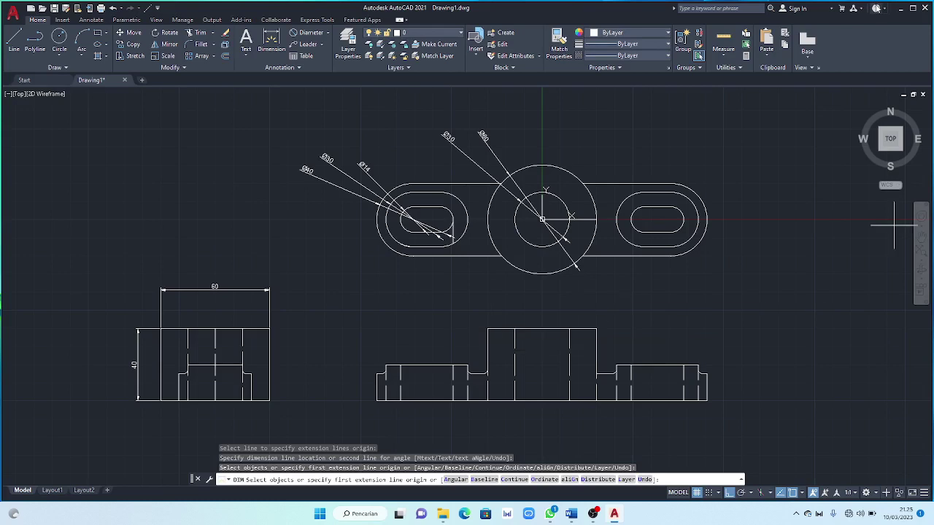
click(901, 9)
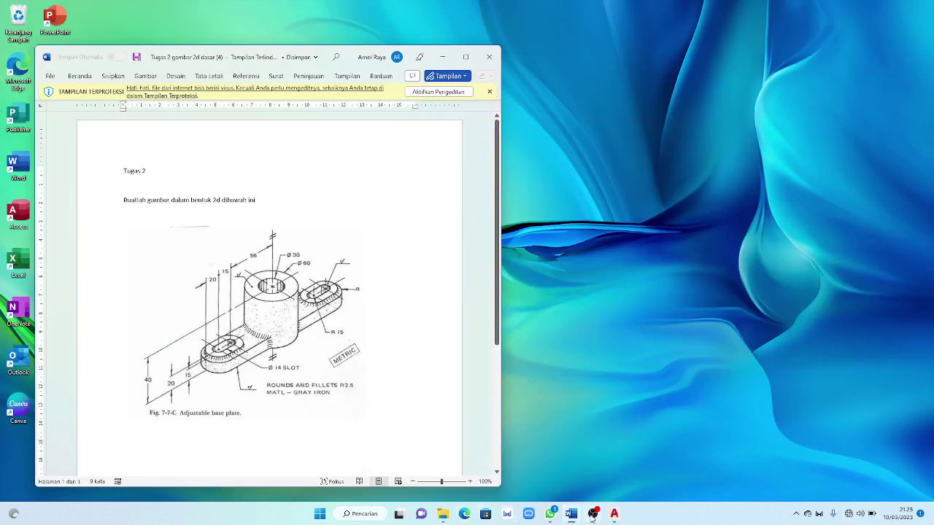
click(592, 514)
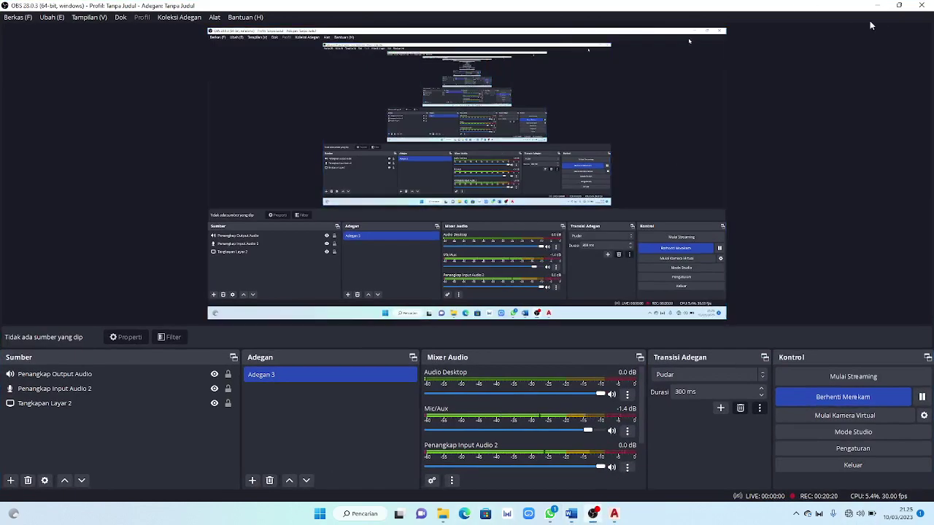